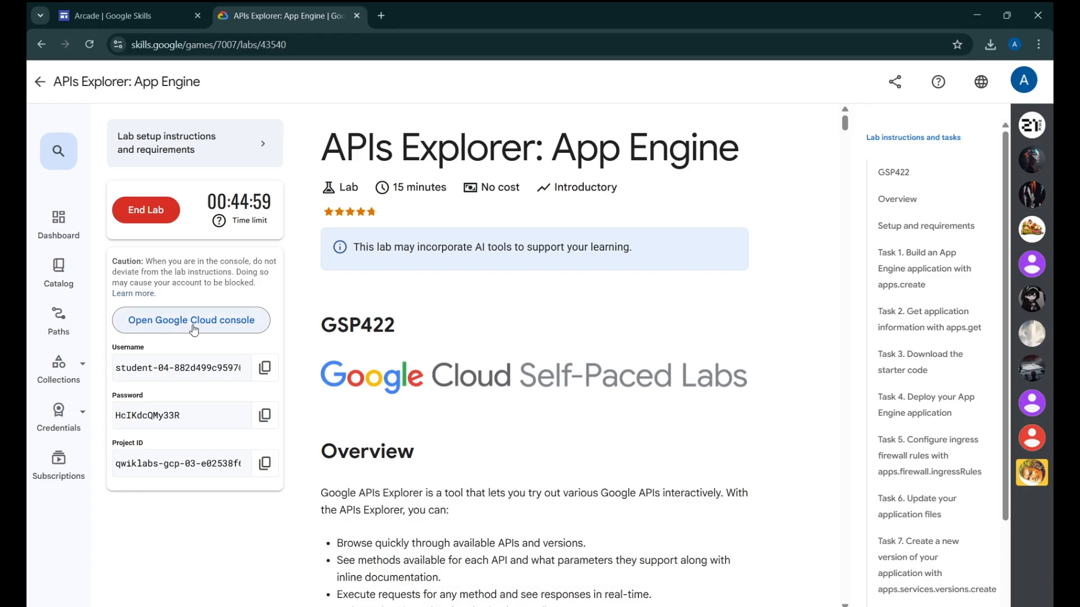
Open the lab's Google Cloud console in an incognito window and continue through the student account sign-in
right_click(191, 322)
left_click(237, 399)
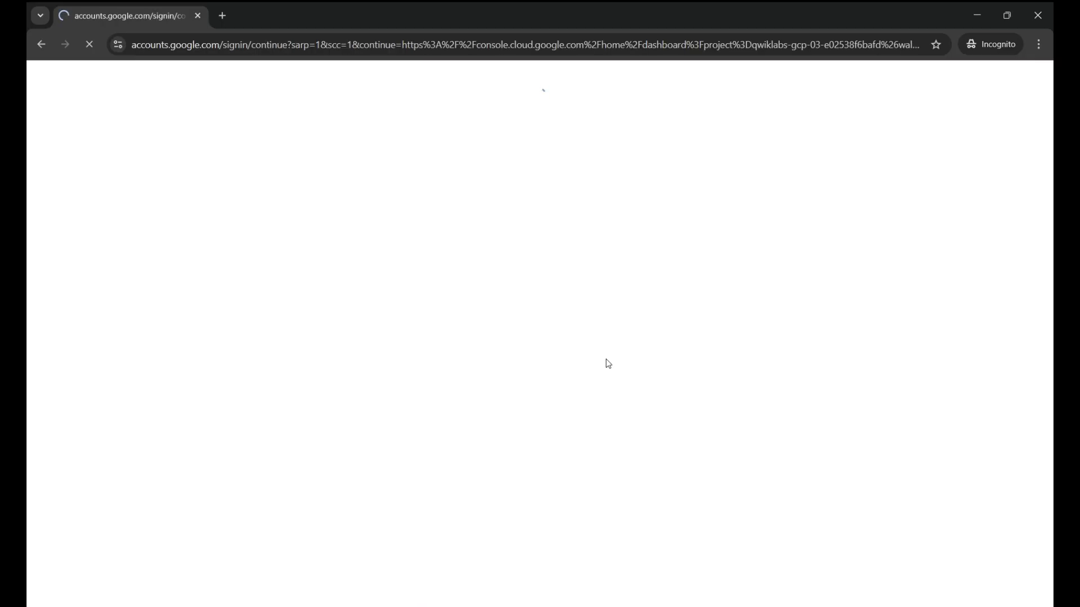
left_click(566, 444)
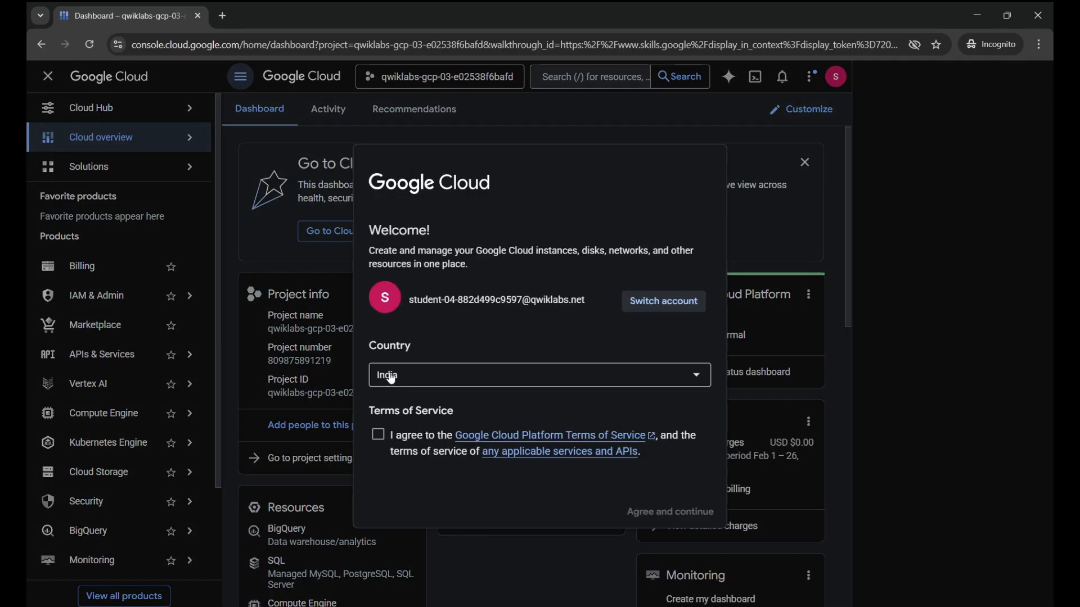
Agree to the Google Cloud terms of service, then close the theme notice and leave the tutorial
left_click(378, 434)
left_click(670, 513)
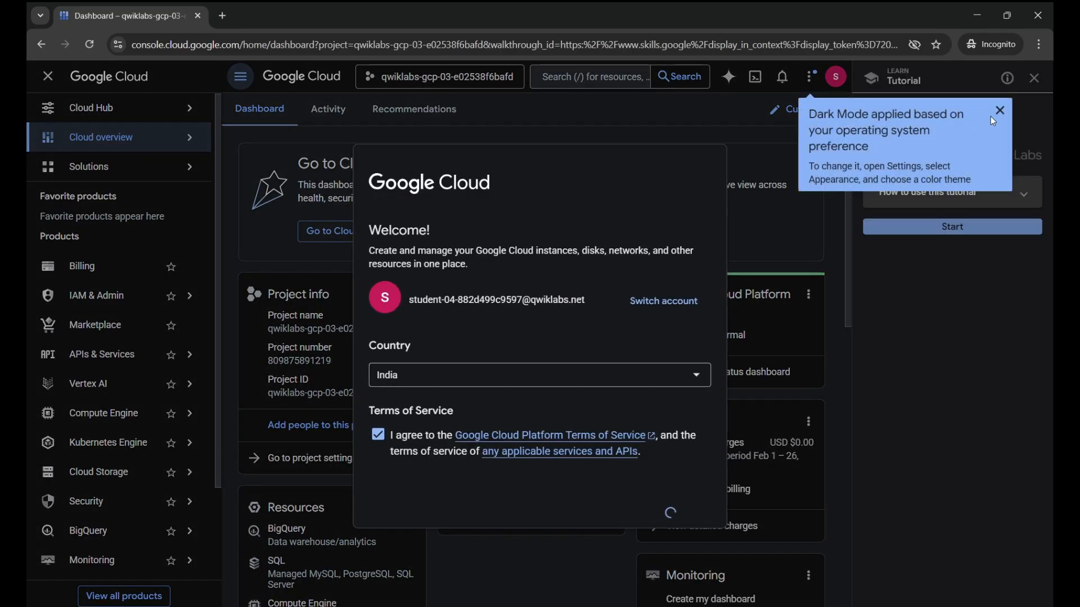
left_click(992, 118)
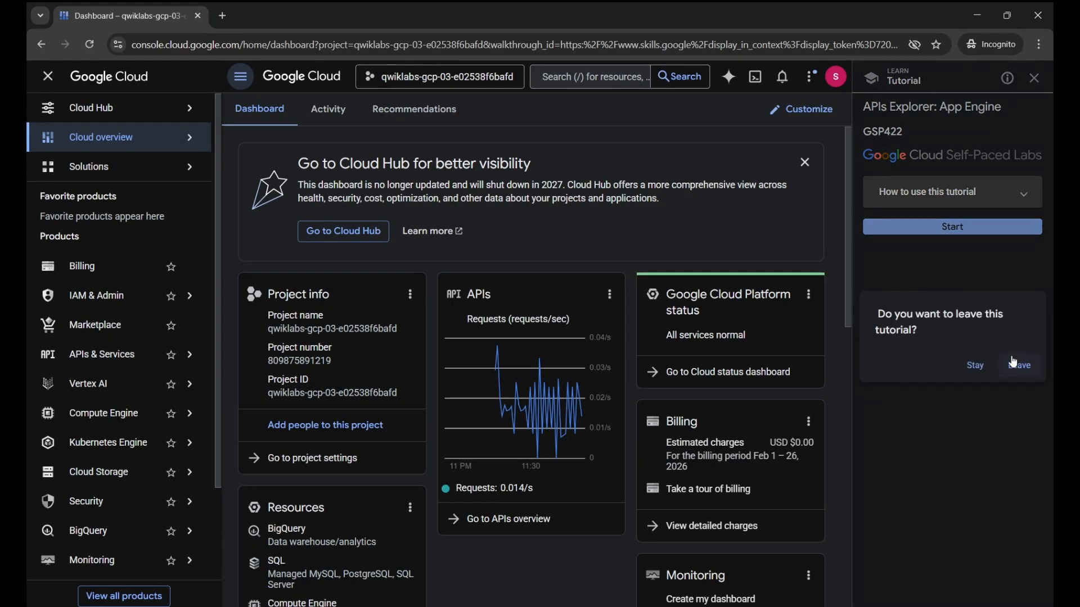
left_click(1013, 361)
Search the Cloud console for the App Engine Admin API named in Task 1 and check on its product page whether it is enabled
key("alt+Tab")
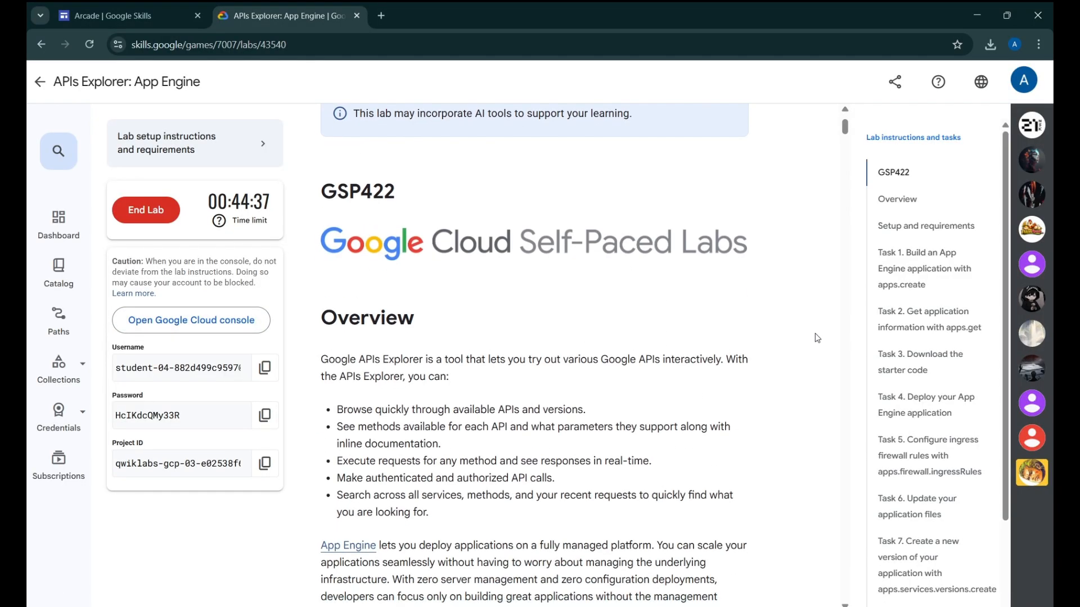
scroll(817, 338, "down", 10)
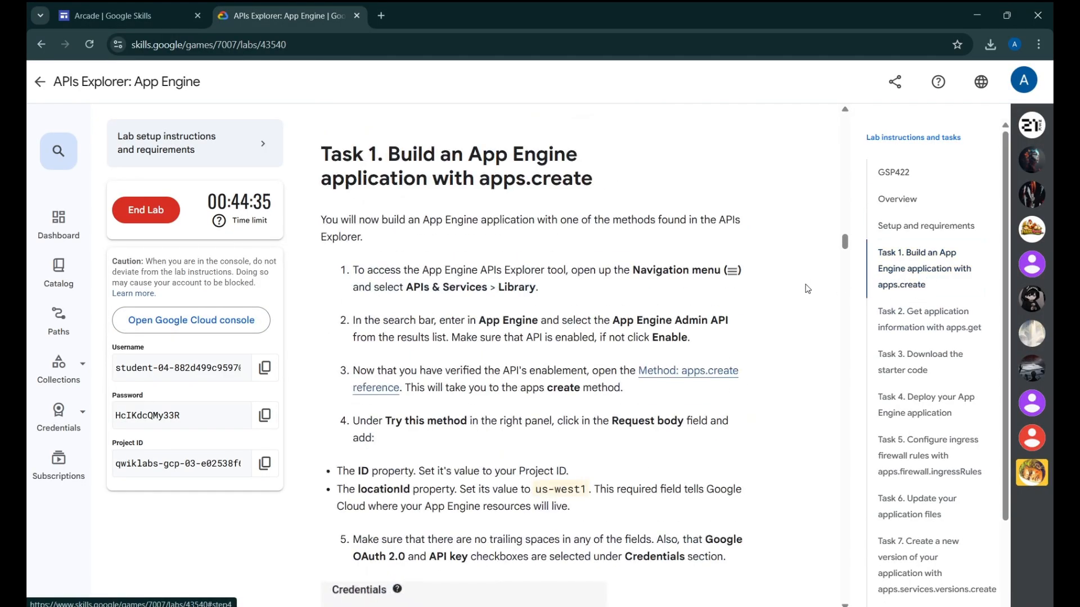
scroll(613, 304, "down", 1)
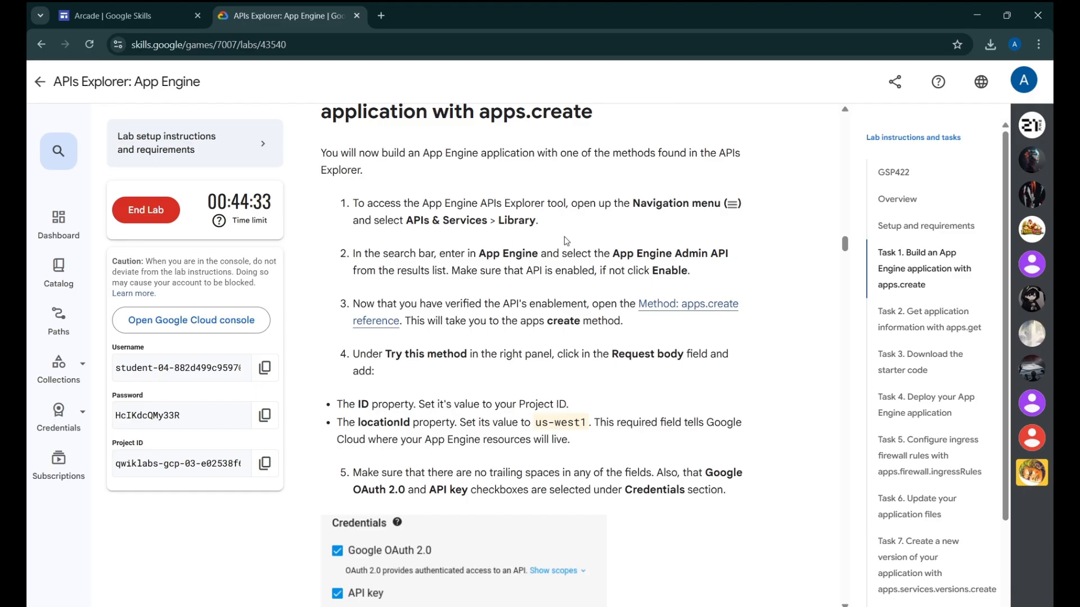
left_click_drag(612, 253, 728, 258)
key("ctrl+c")
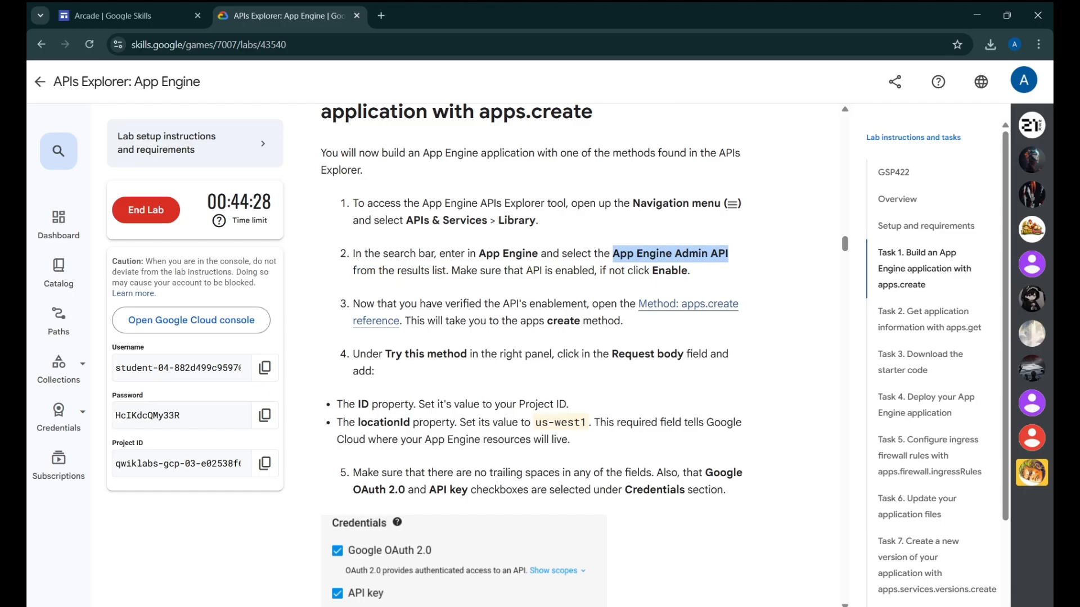
left_click(707, 585)
left_click(612, 77)
key("ctrl+v")
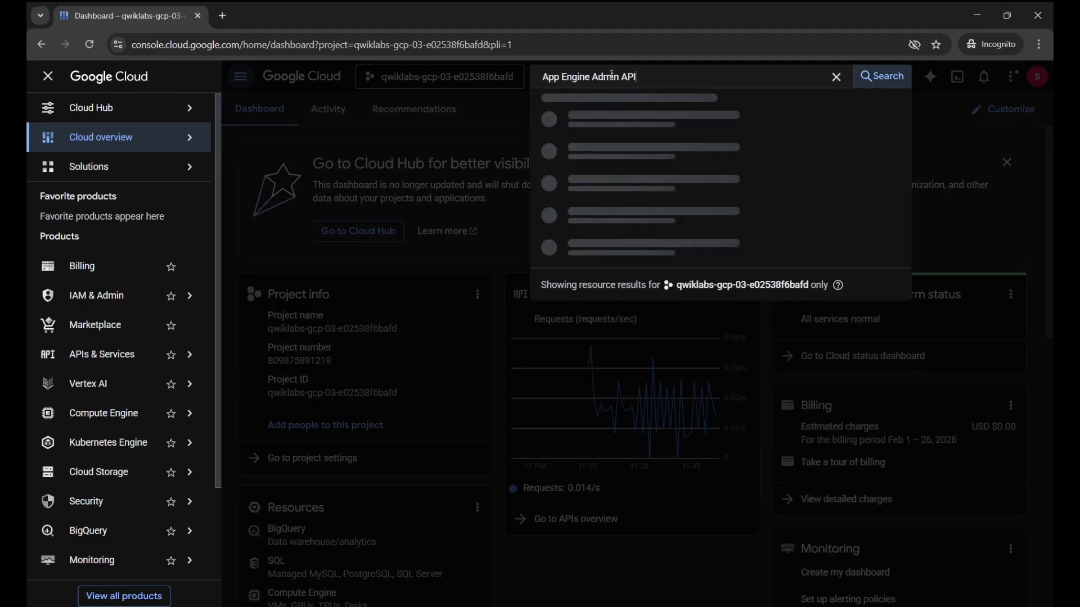
key("Return")
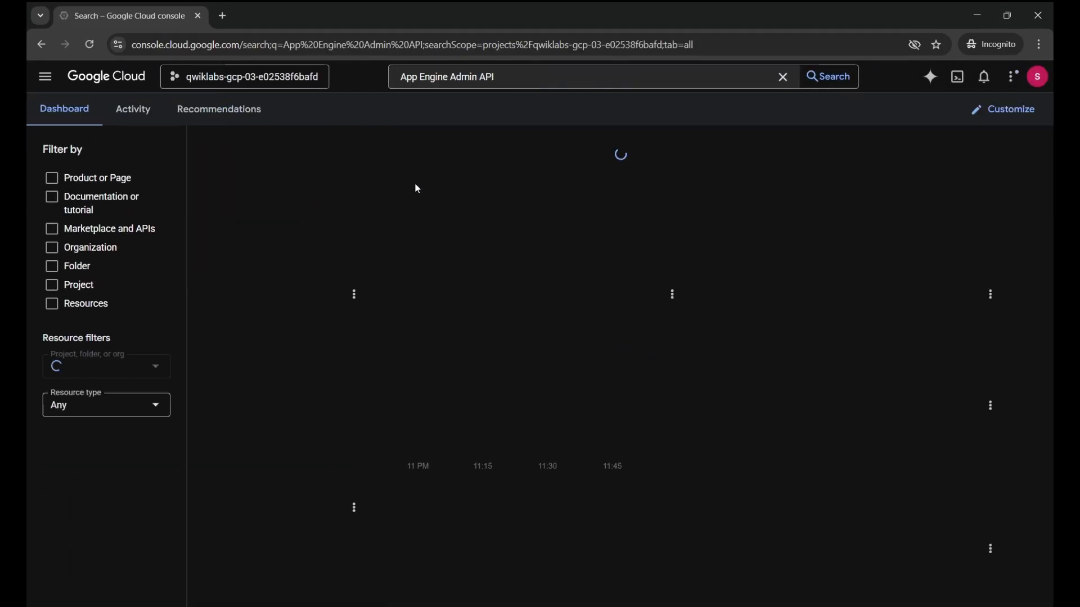
left_click(374, 220)
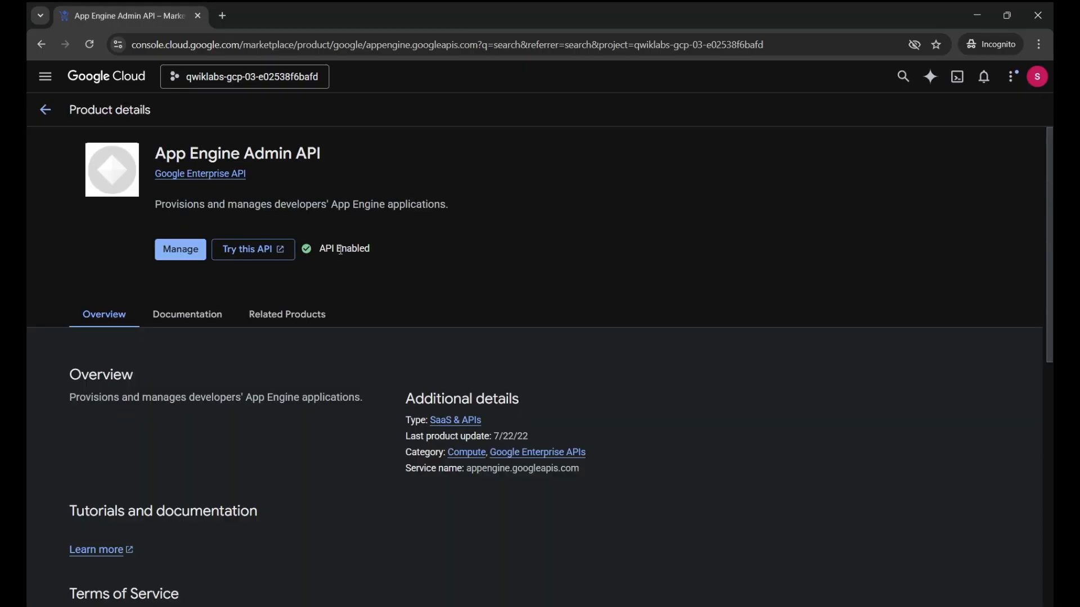
left_click(45, 110)
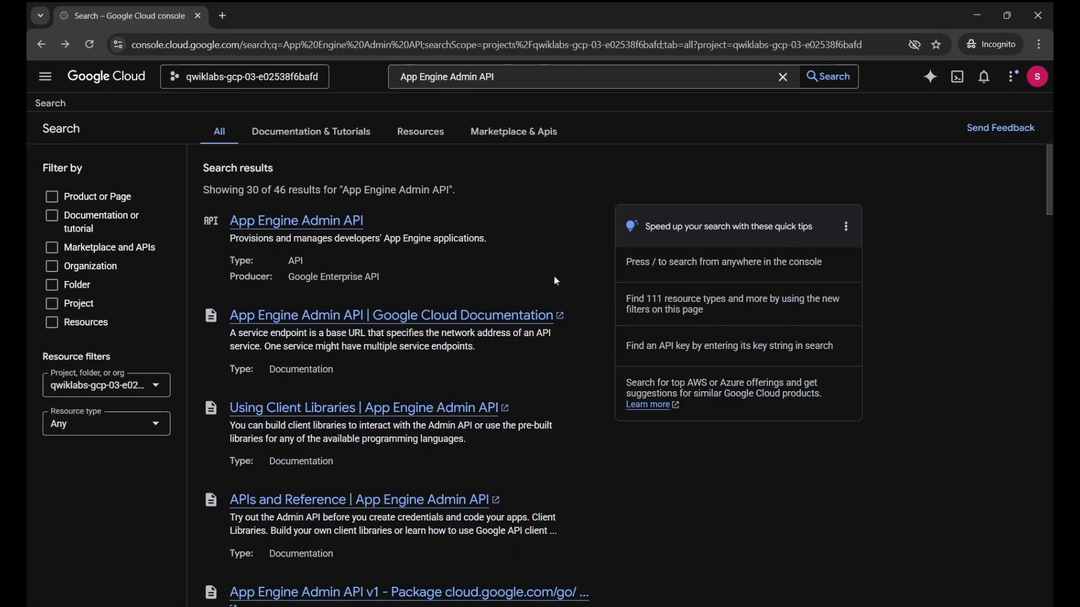
Open the Method: apps.create reference linked in Task 1 in the incognito window with the student account
key("alt+Tab")
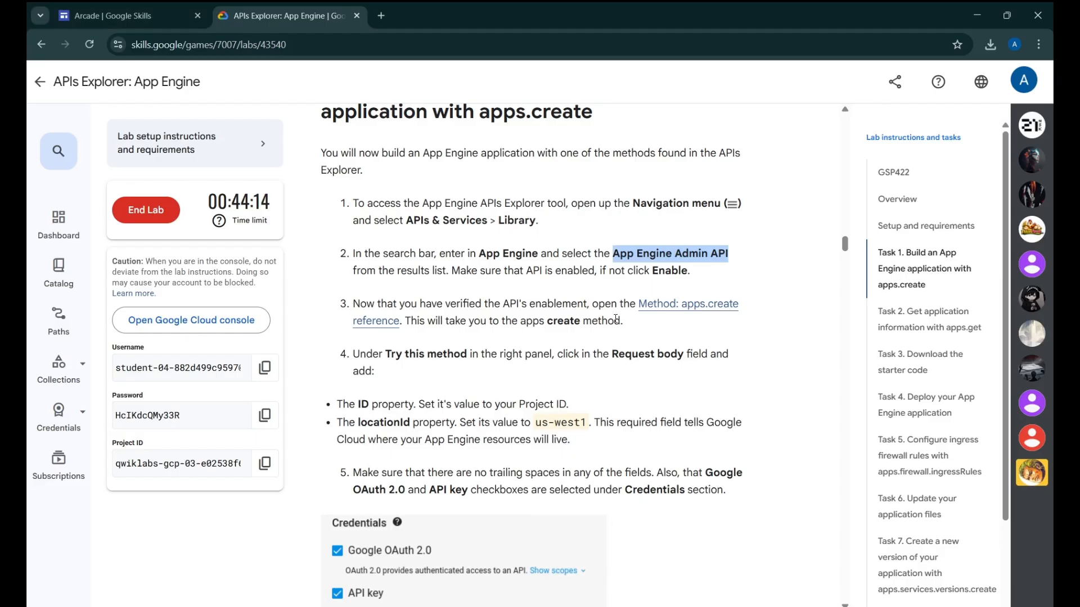
scroll(630, 251, "down", 2)
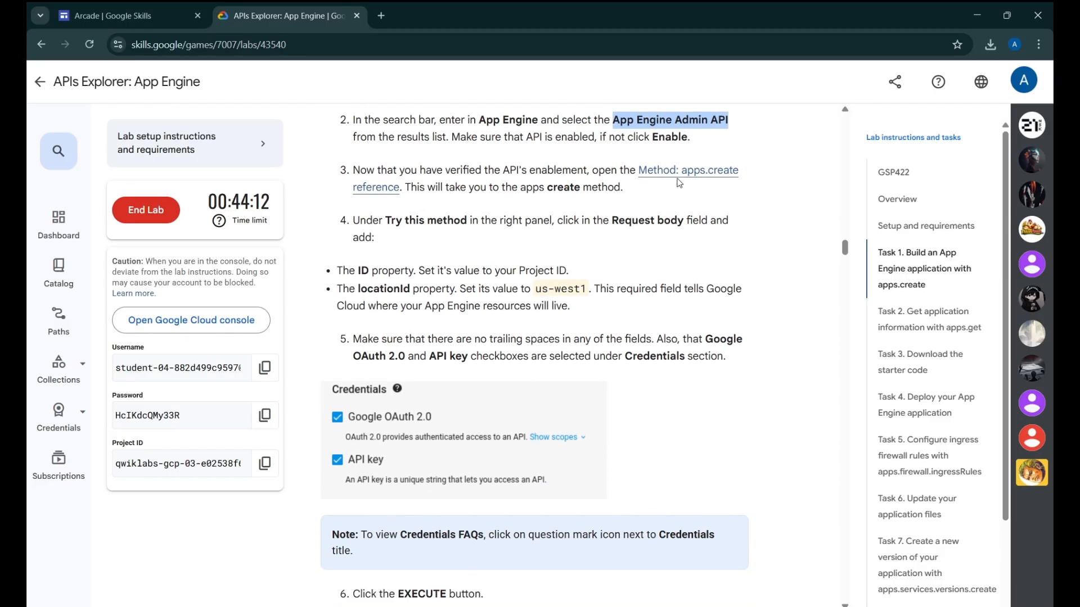
left_click(679, 176)
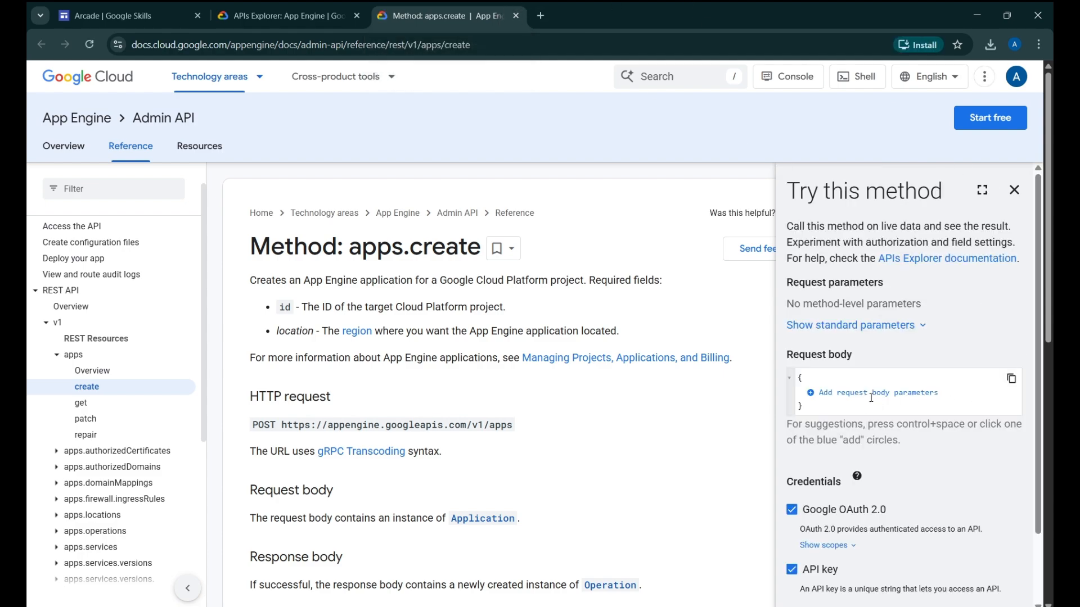
left_click(516, 16)
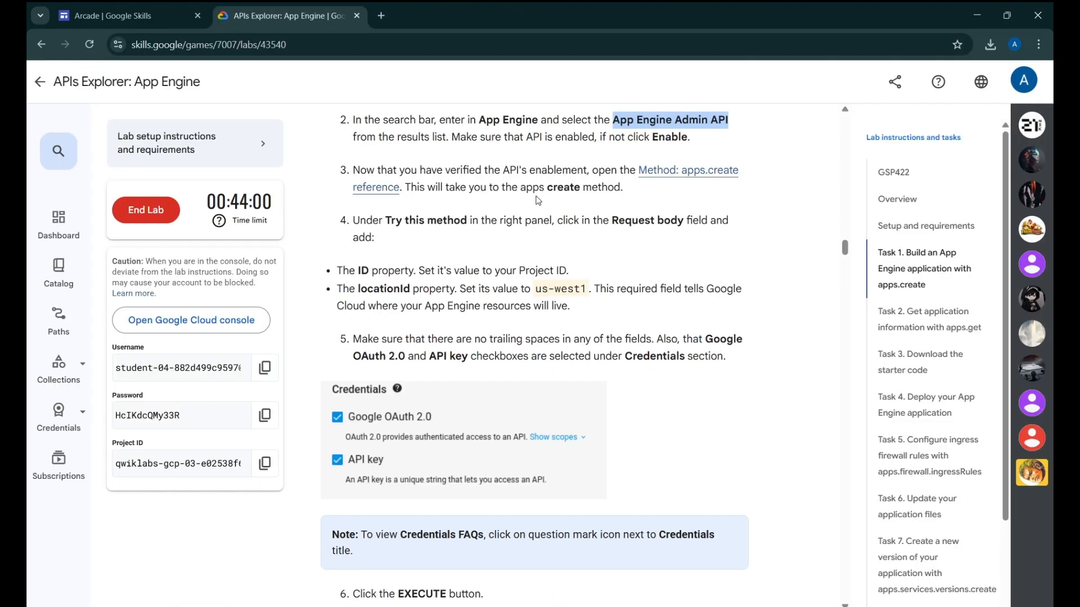
right_click(658, 176)
left_click(698, 225)
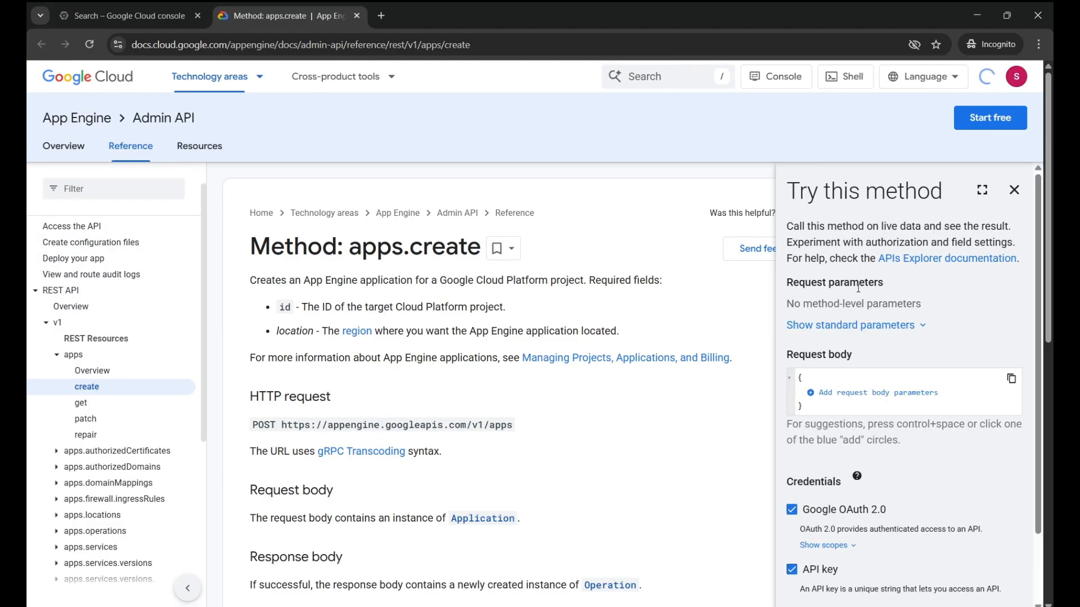
left_click(160, 7)
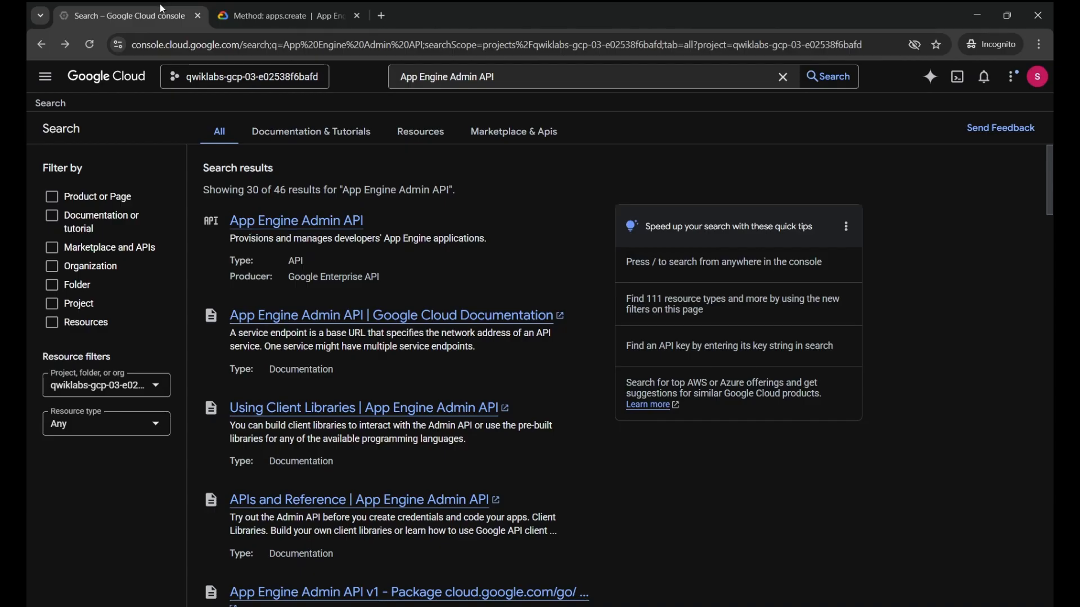
left_click(339, 8)
Review the lab's Task 1 instructions for the request body, credentials and execution of apps.create
mouse_move(674, 606)
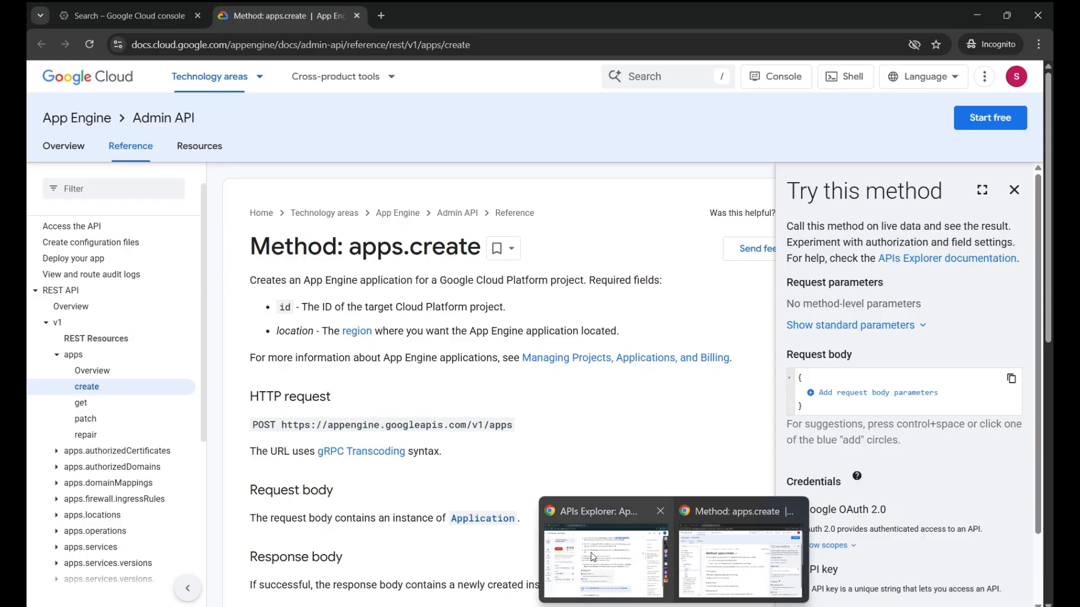
left_click(592, 543)
scroll(613, 392, "down", 1)
scroll(613, 377, "up", 2)
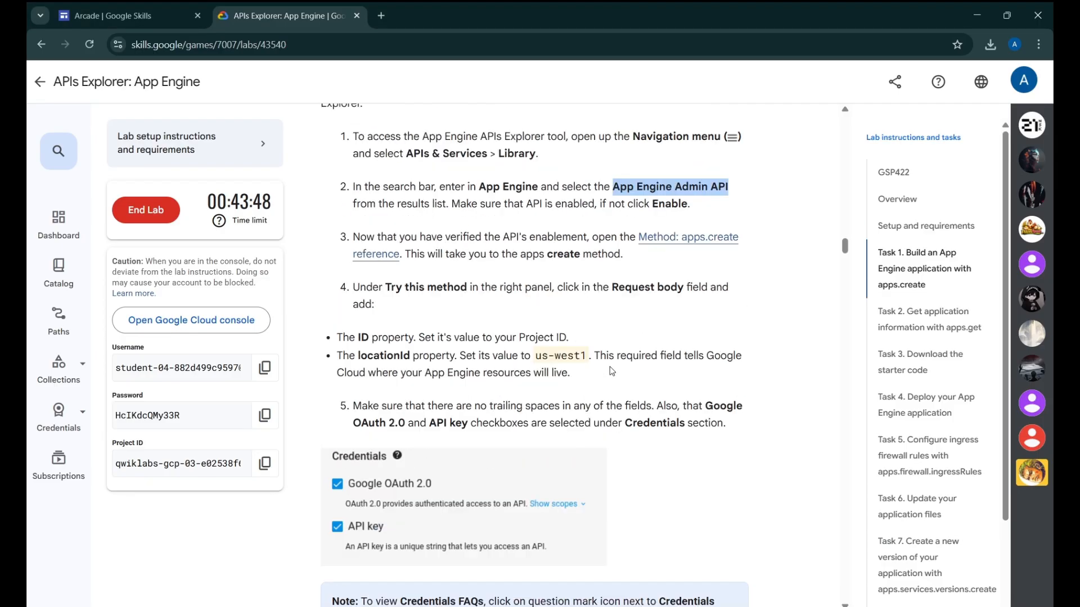
scroll(551, 352, "down", 4)
scroll(553, 353, "down", 2)
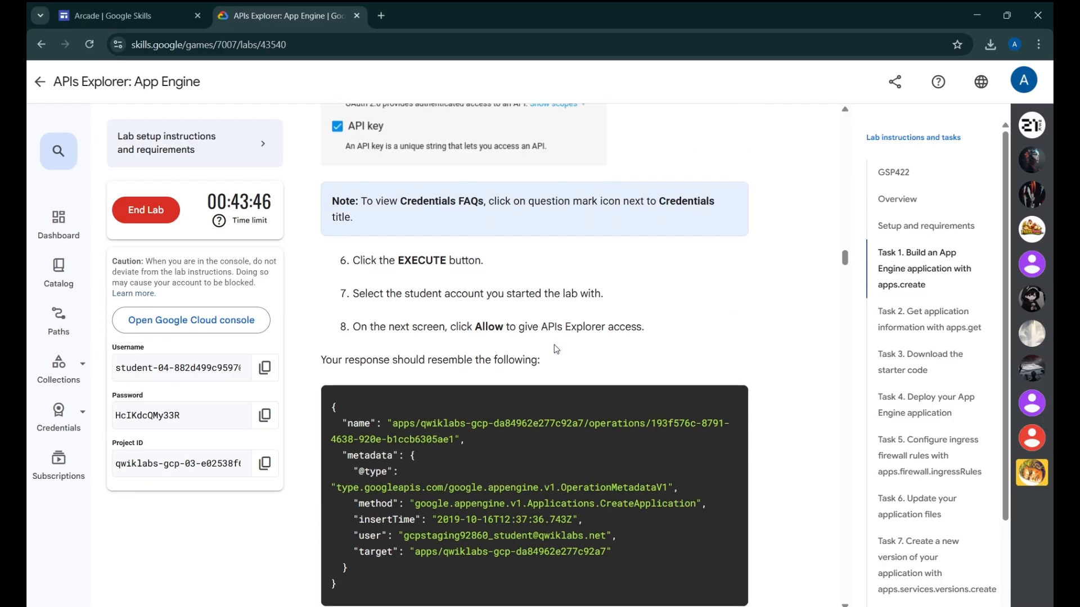
scroll(557, 343, "up", 6)
scroll(533, 326, "up", 2)
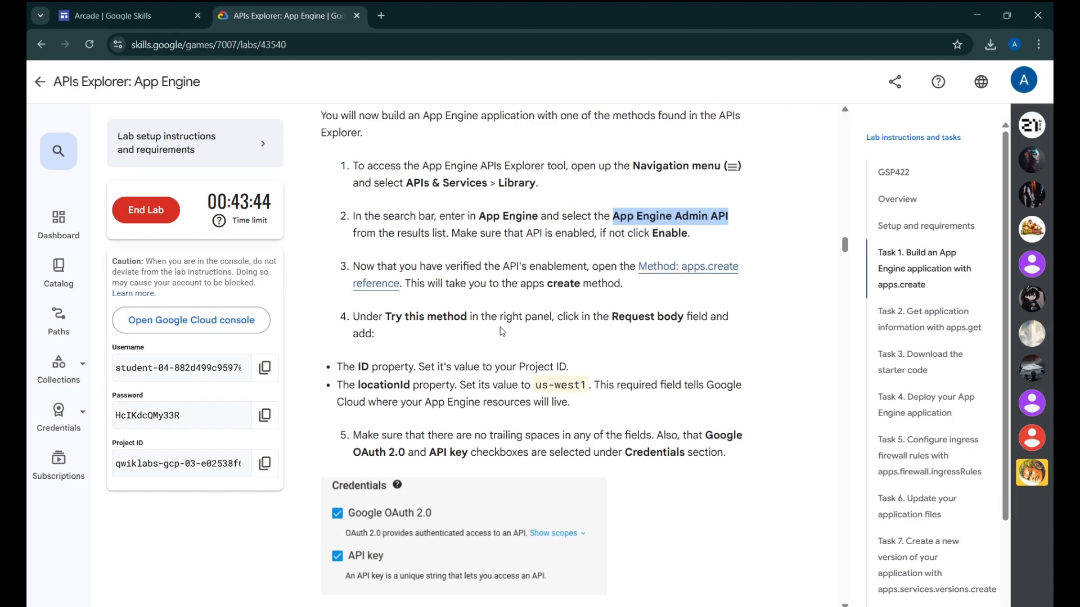
scroll(545, 351, "down", 2)
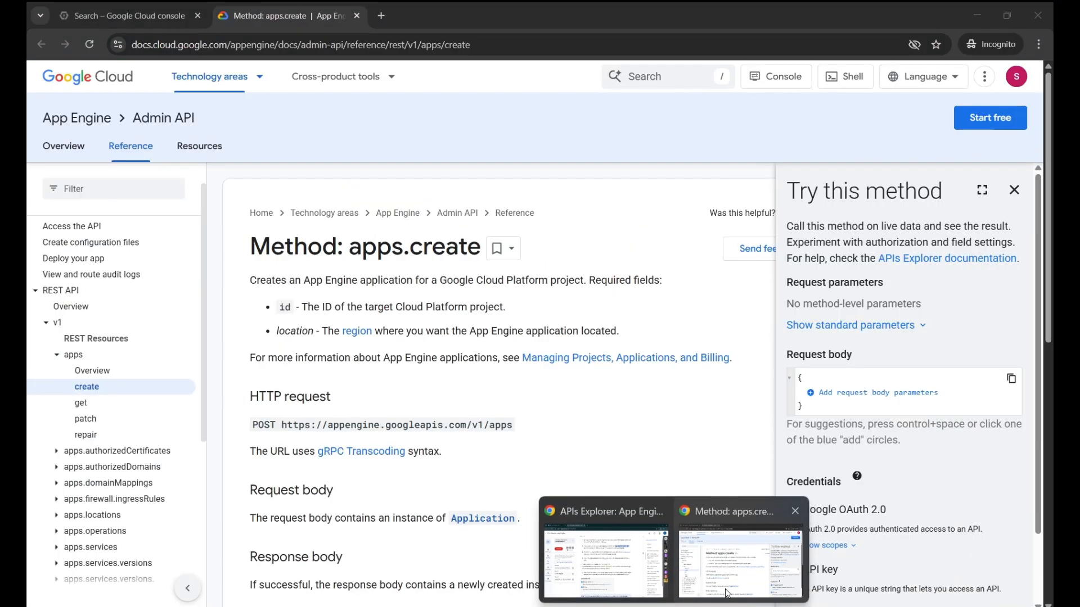
Add the id property to the apps.create request body with the project ID qwiklabs-gcp-03-e02538f6bafd
left_click(731, 579)
left_click(881, 396)
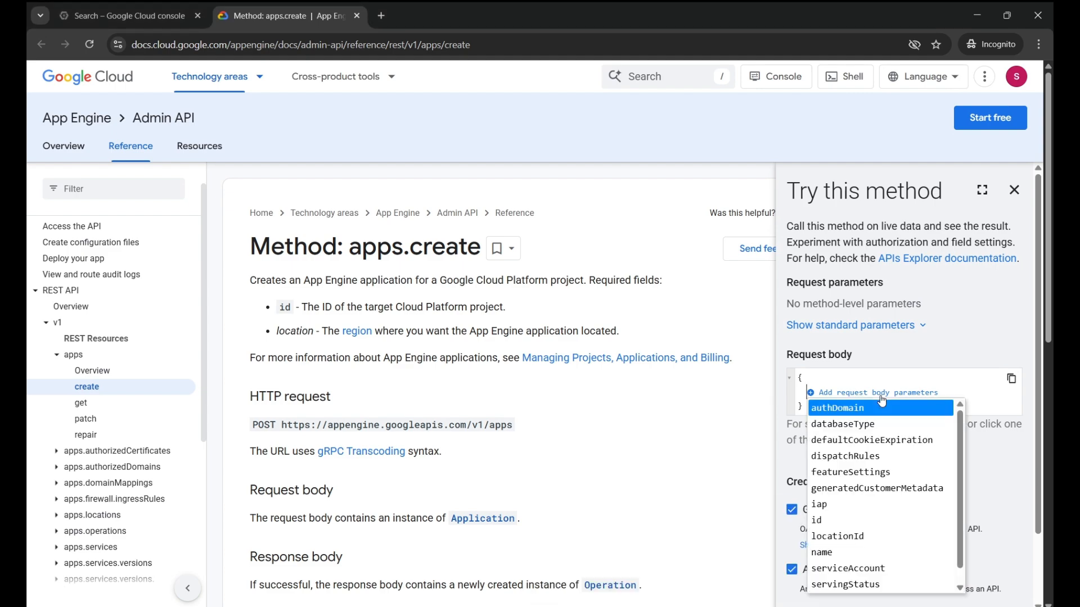
left_click(833, 522)
type("qwiklabs-gcp-03-e02538f6bafd")
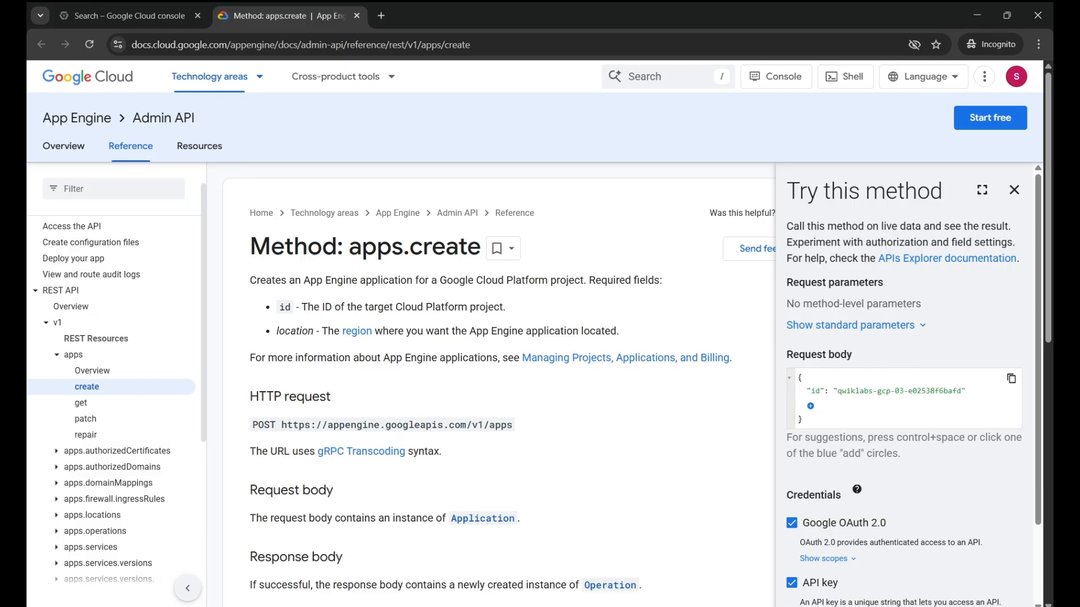
Add the locationId property to the request body and set it to us-west1 as given in the lab instructions
mouse_move(627, 603)
left_click(625, 571)
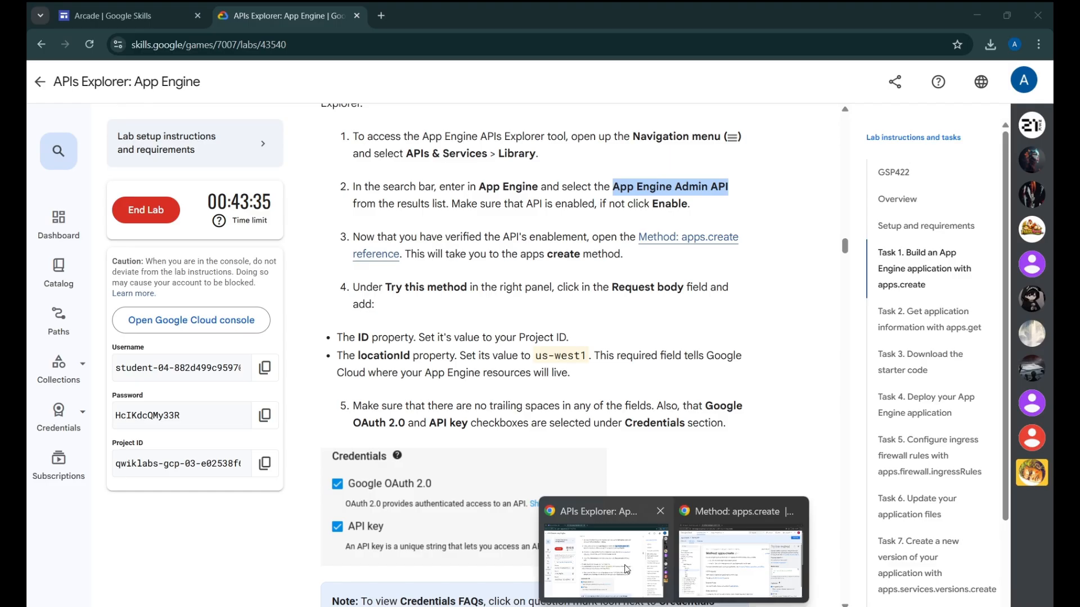
left_click(741, 563)
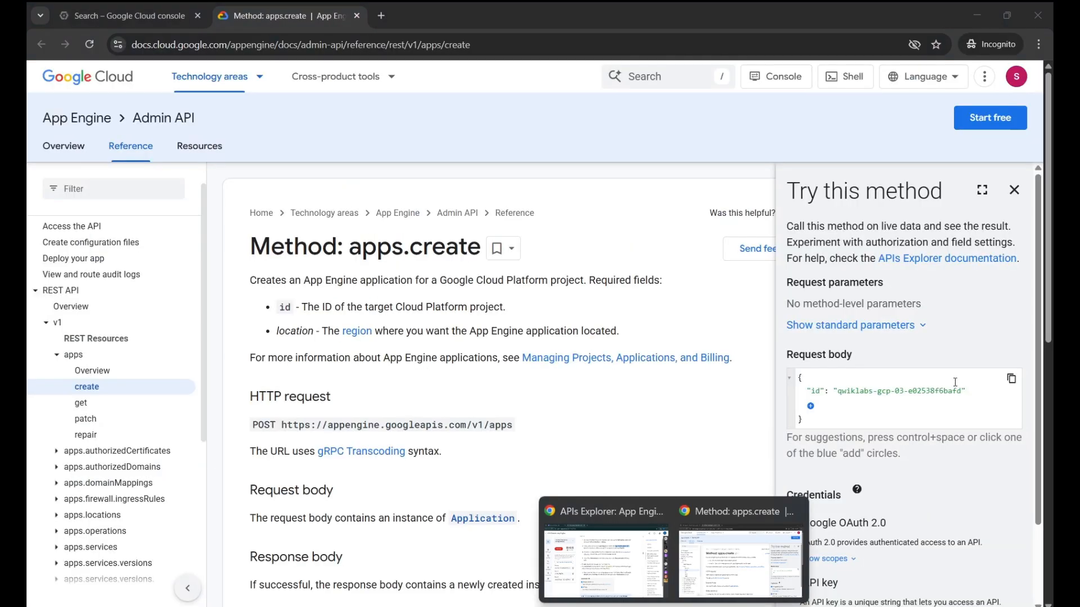
left_click(811, 409)
left_click(843, 534)
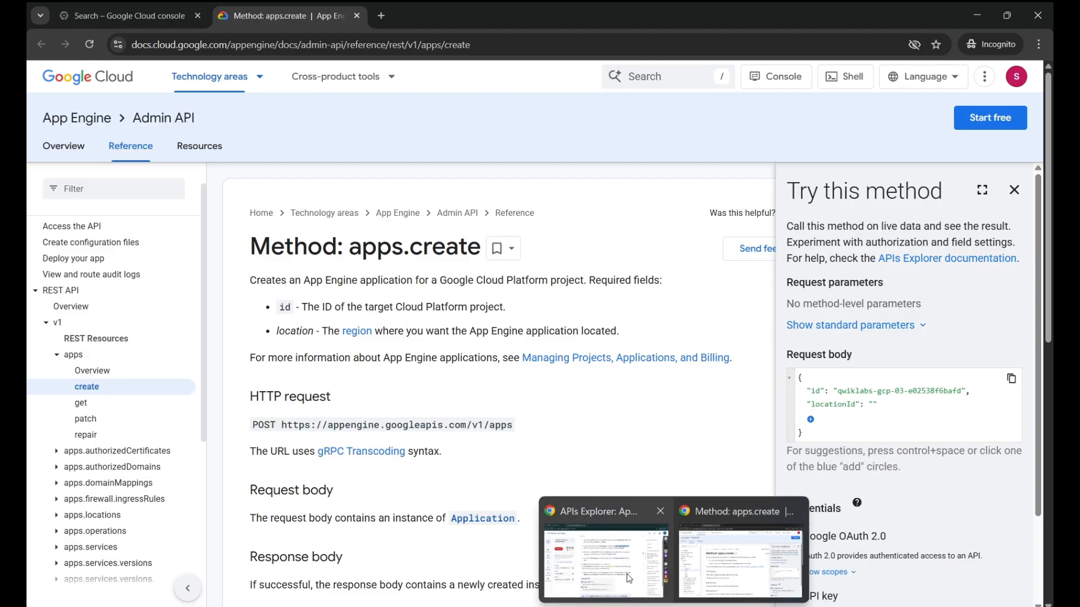
left_click(626, 573)
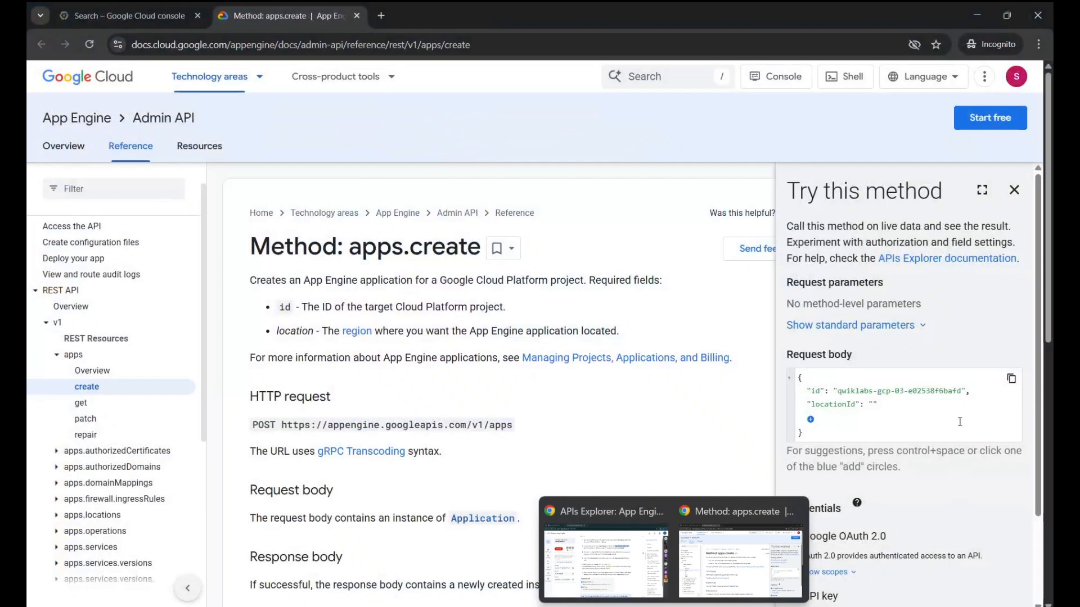
left_click(740, 562)
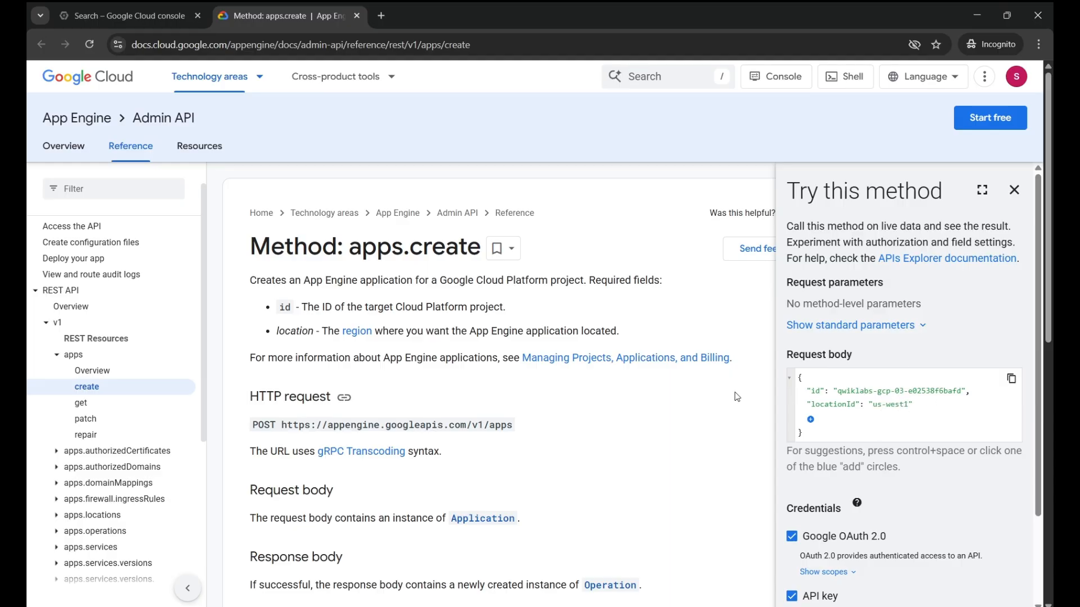
Check the credentials requirements in the lab instructions and execute the apps.create request with Google OAuth 2.0 and API key
left_click(626, 572)
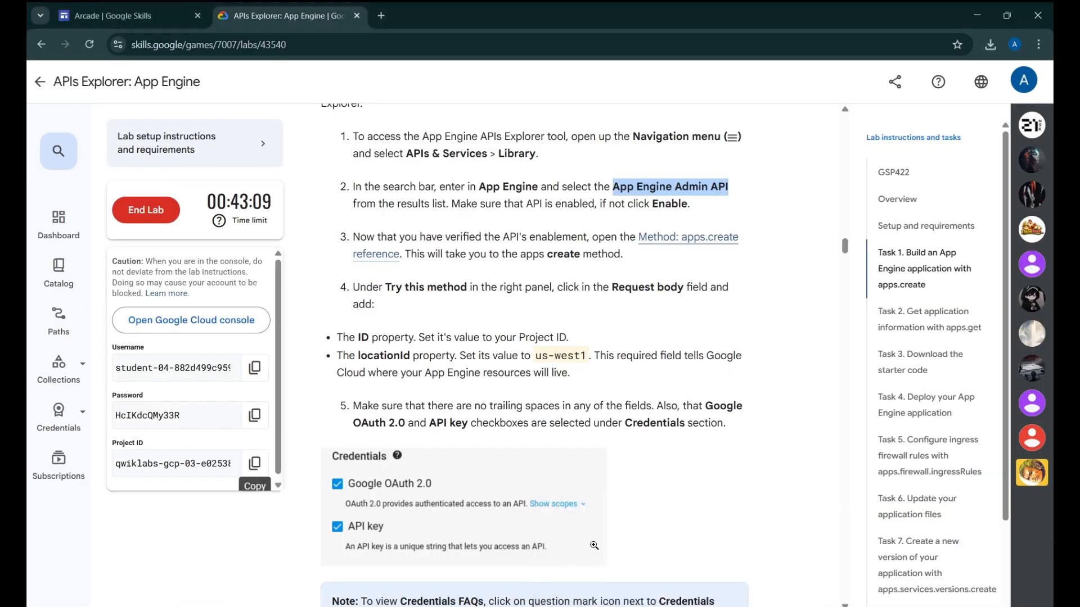
scroll(610, 398, "down", 1)
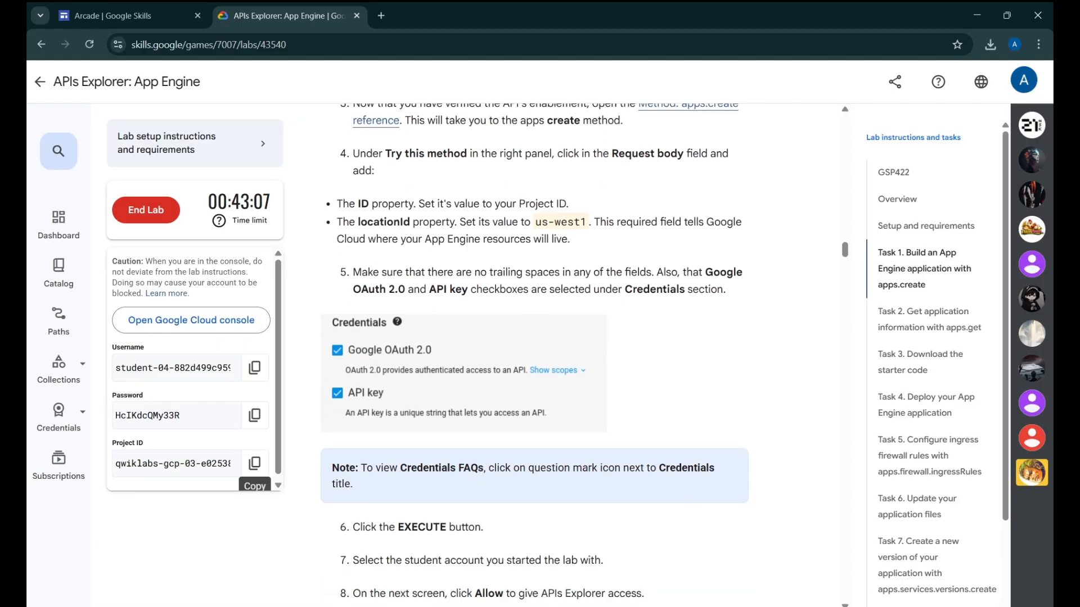
left_click(694, 565)
scroll(878, 453, "down", 2)
left_click(819, 543)
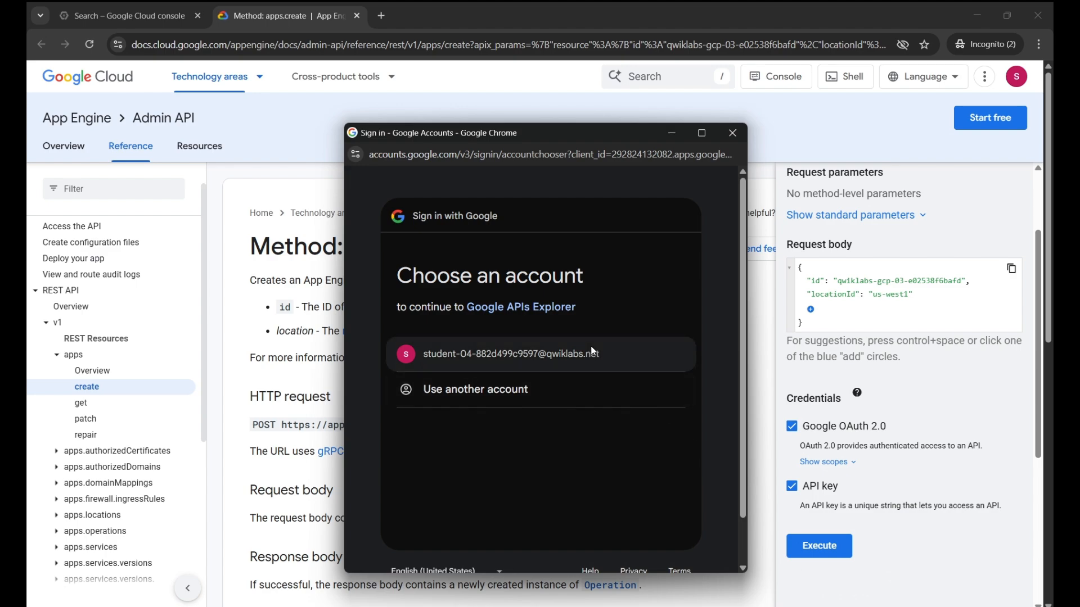
Choose the lab's student account and continue signing in to Google APIs Explorer
left_click(591, 348)
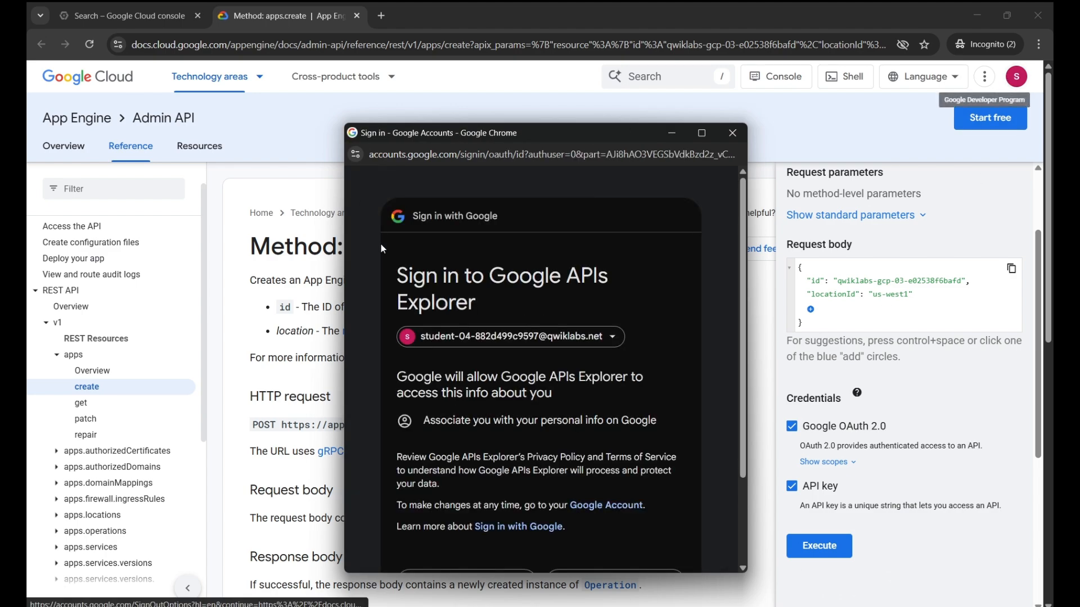
scroll(381, 248, "down", 2)
left_click(552, 469)
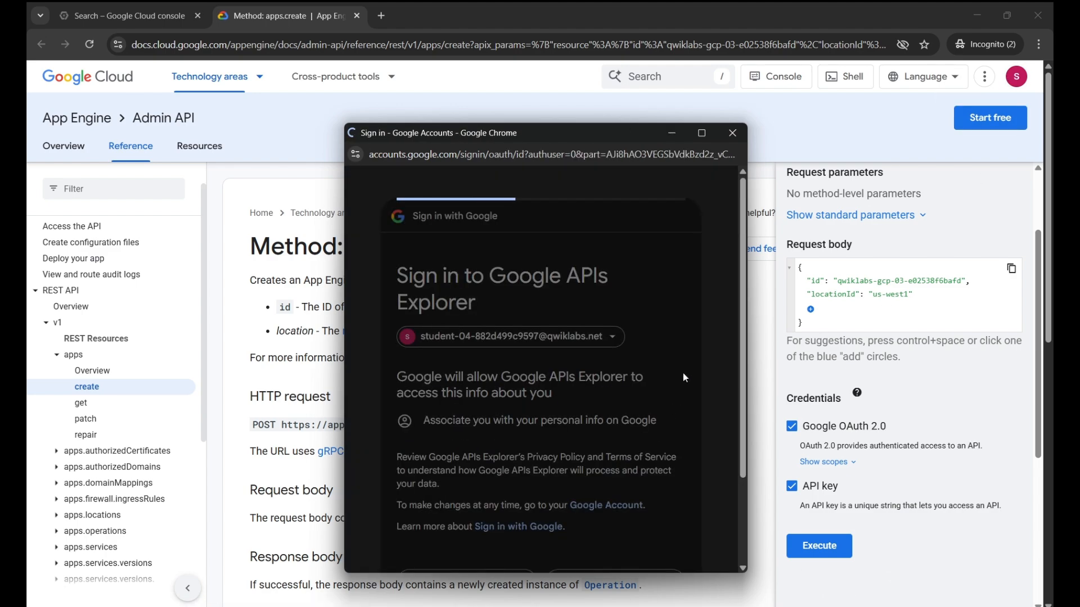
Grant Google APIs Explorer the requested access and review the apps.create response
scroll(672, 377, "down", 3)
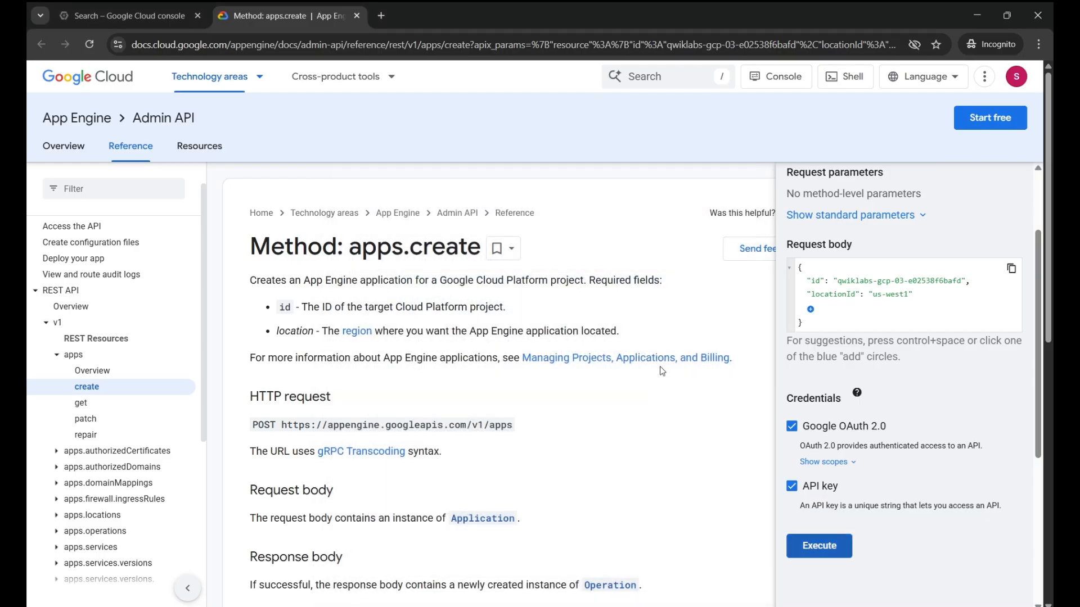
scroll(950, 404, "down", 4)
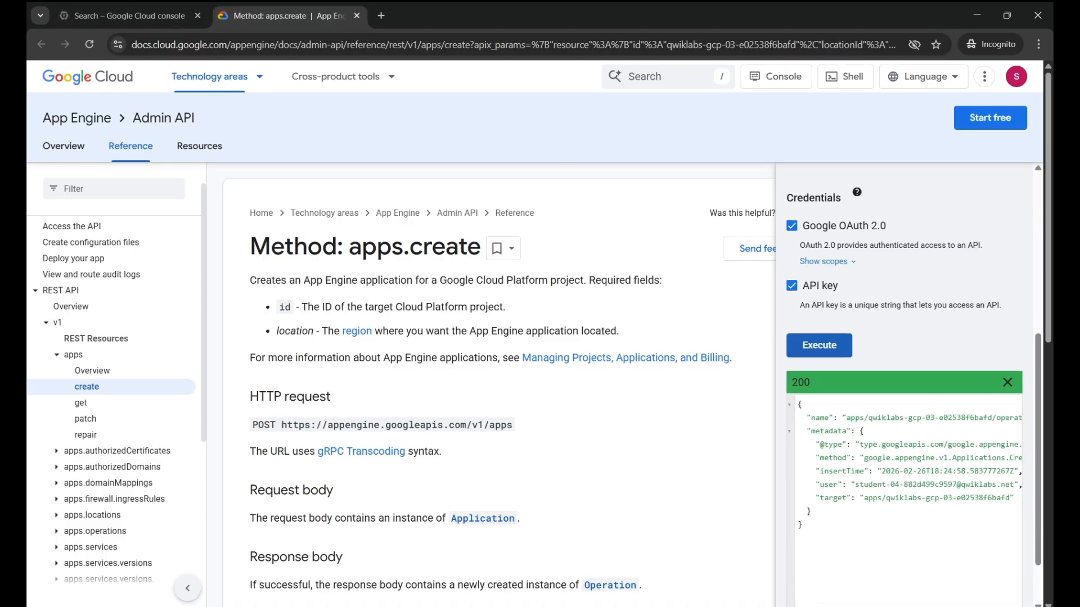
Switch to the lab instructions and open Task 2's direct link to the apps.get method in the incognito window
key("alt+Tab")
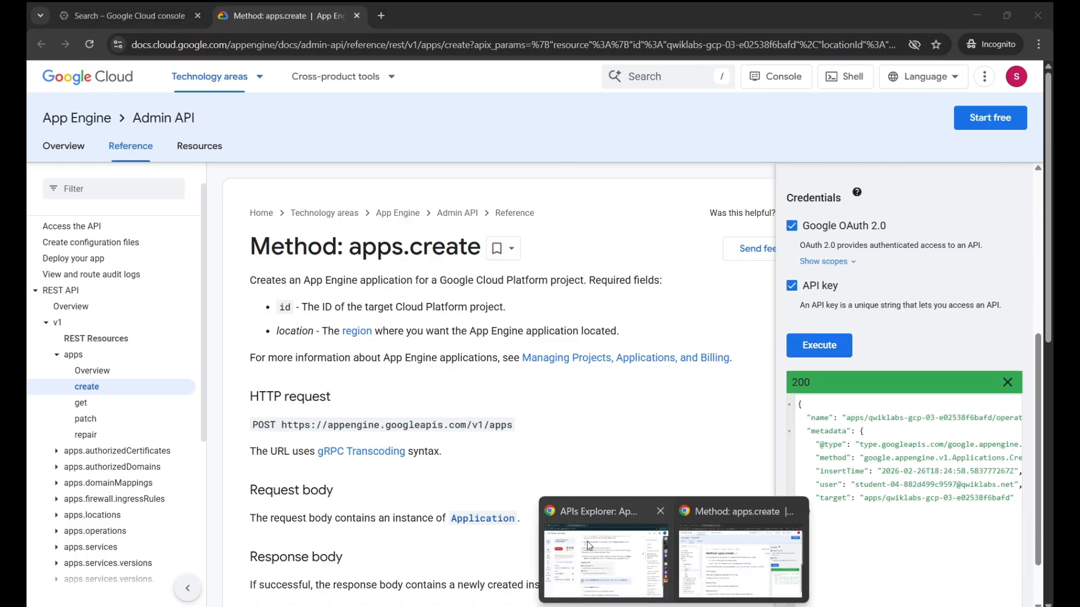
scroll(579, 422, "down", 5)
scroll(579, 422, "down", 10)
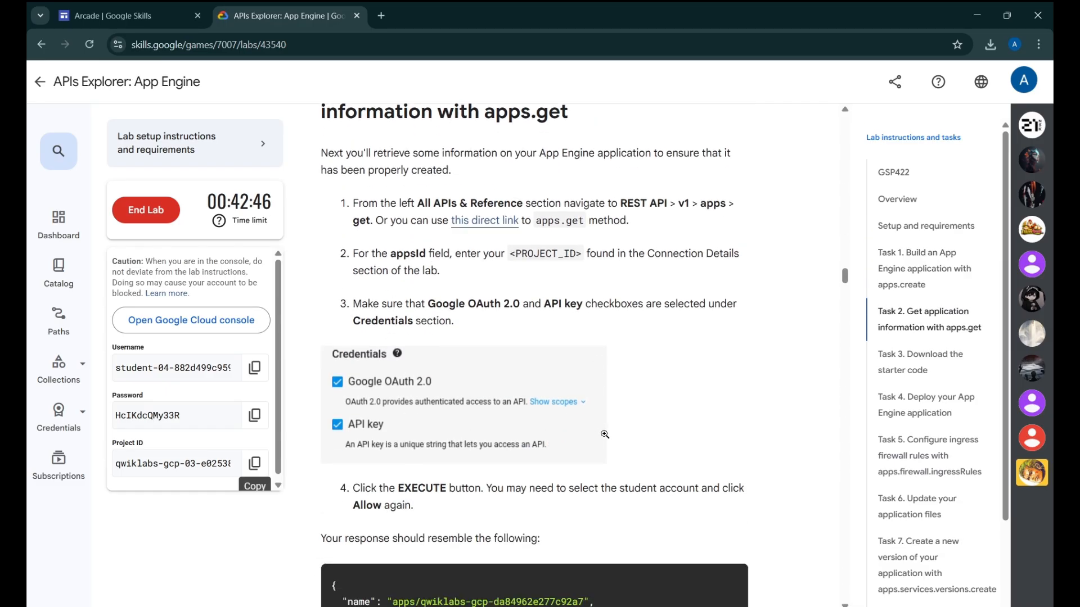
right_click(477, 221)
left_click(527, 296)
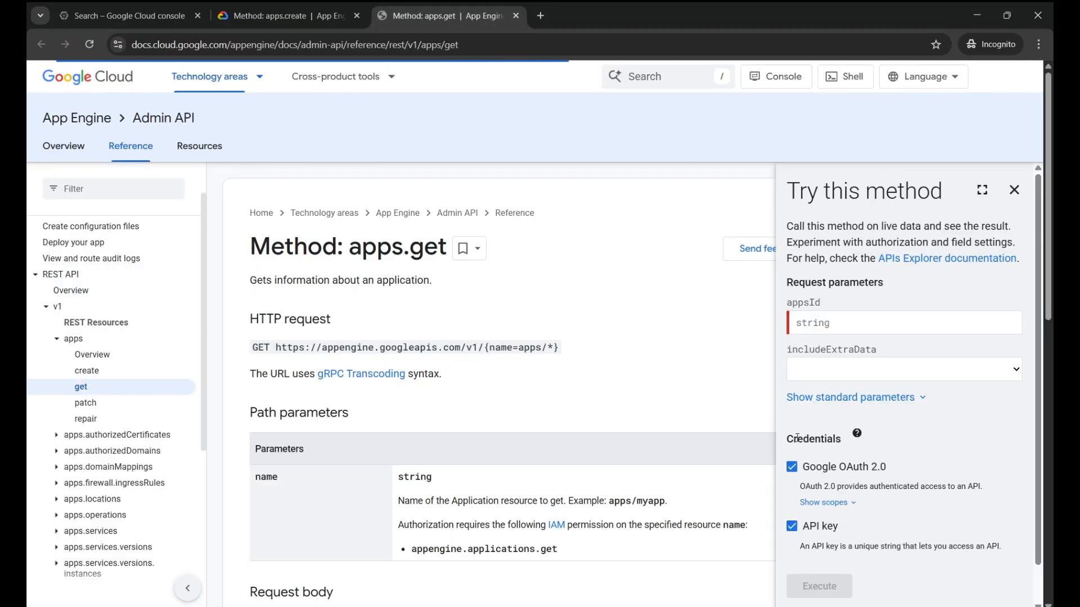
Check the Task 2 instructions and set the apps.get appsId parameter to the project ID qwiklabs-gcp-03-e02538f6bafd
mouse_move(674, 606)
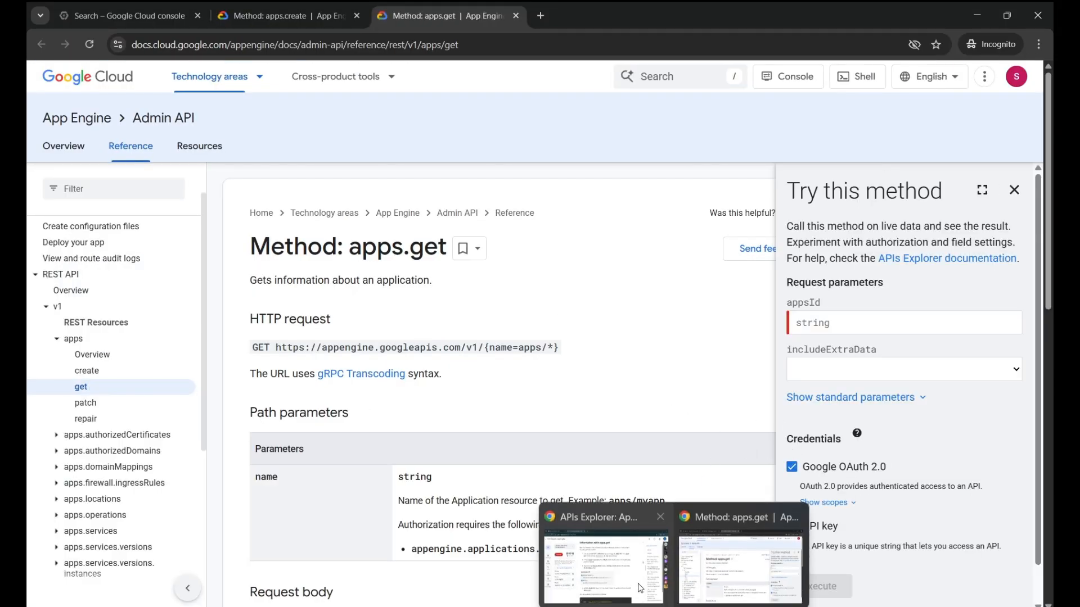
left_click(638, 582)
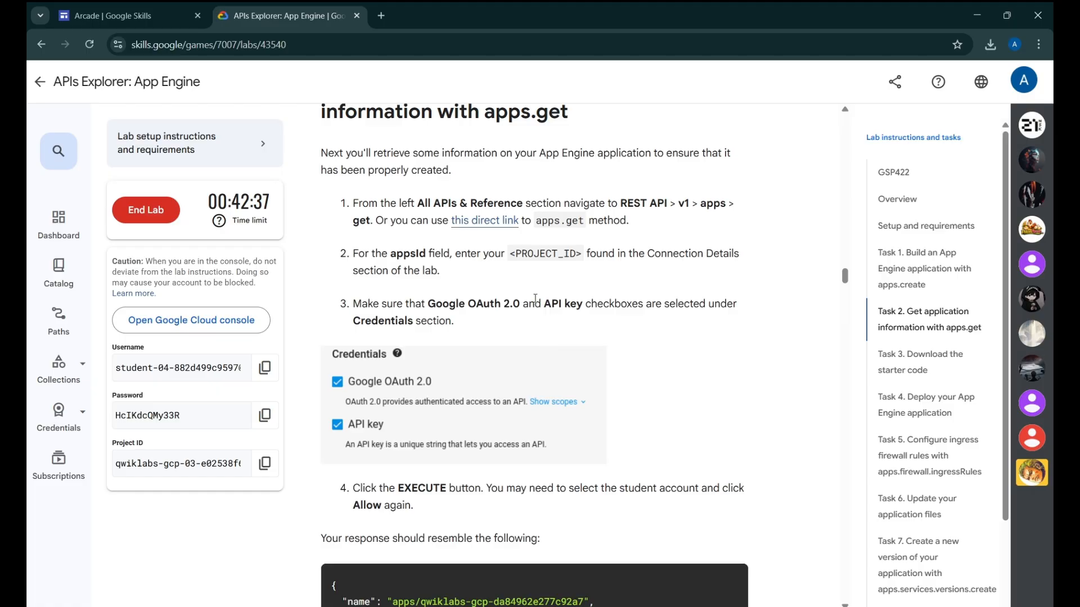
mouse_move(668, 605)
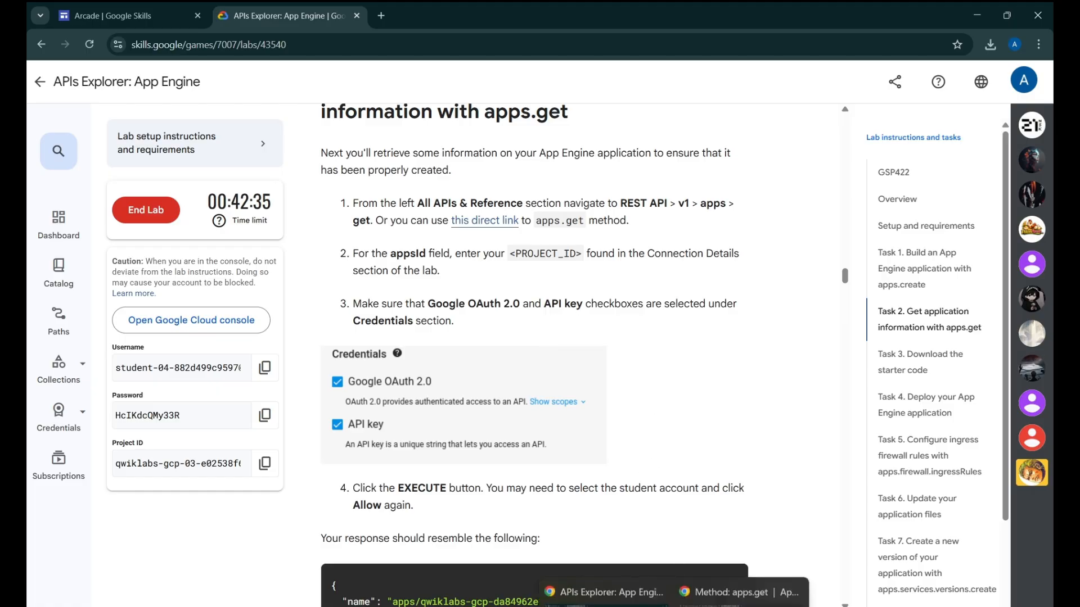
left_click(726, 525)
left_click(872, 322)
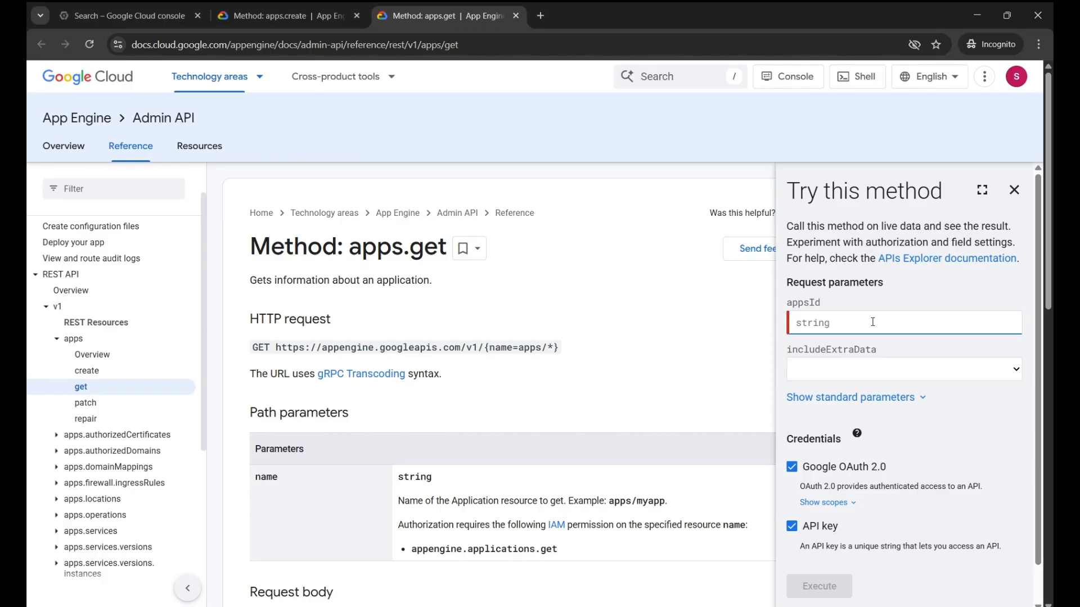
key("super+v")
left_click(848, 442)
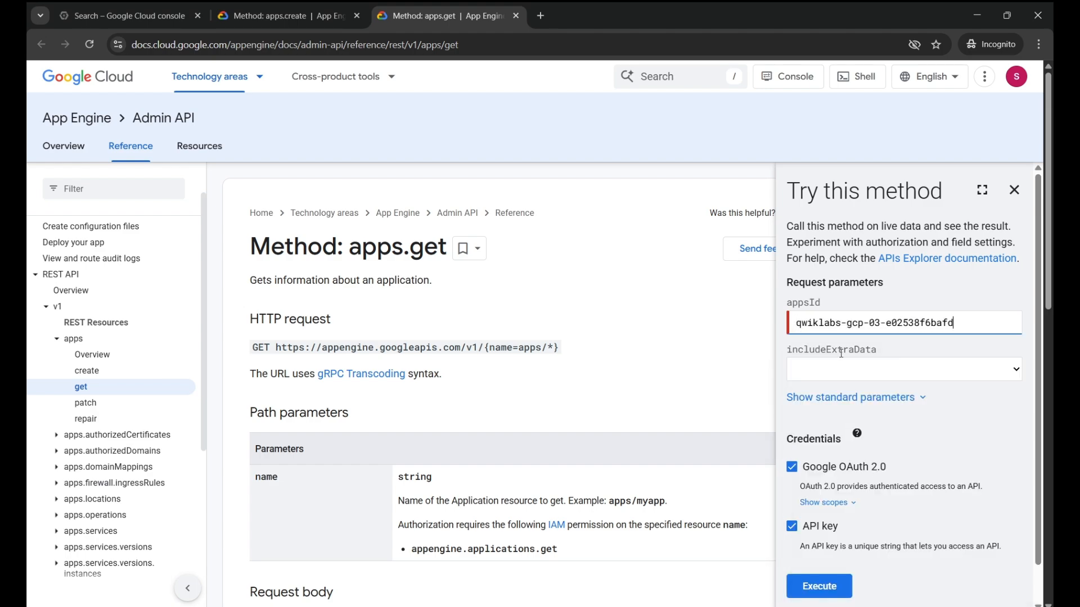
Check the credentials and expected response in Task 2, and execute the apps.get request with Google OAuth 2.0 and API key
mouse_move(668, 605)
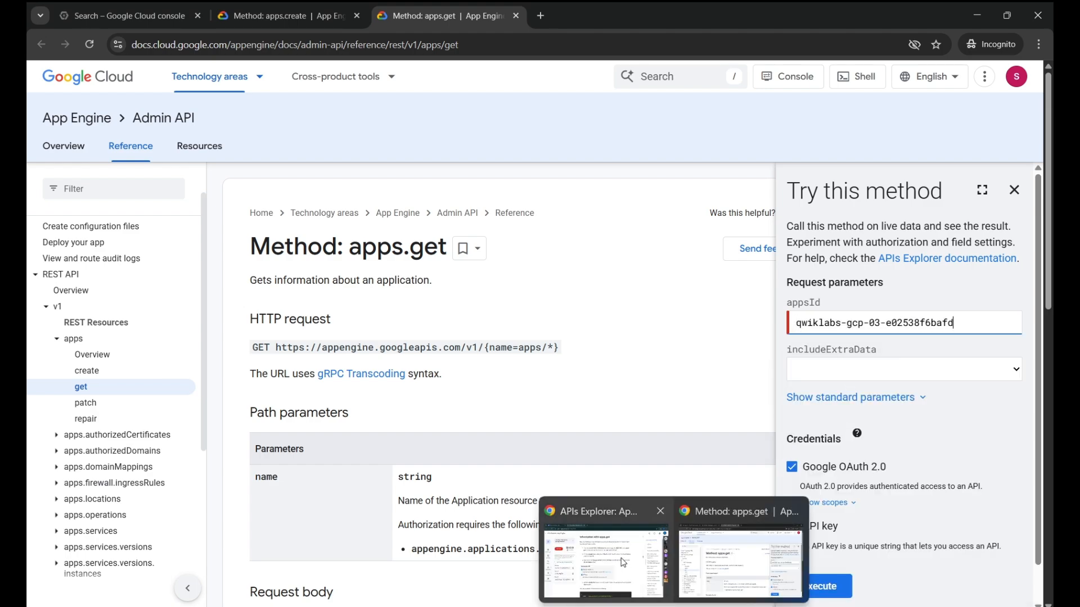
left_click(620, 560)
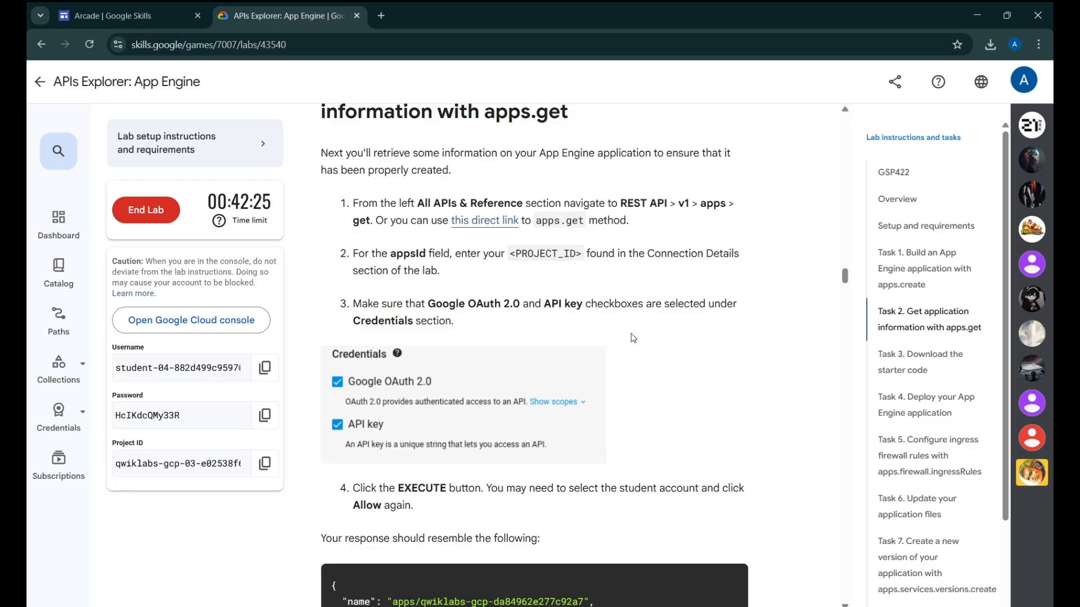
scroll(633, 338, "down", 5)
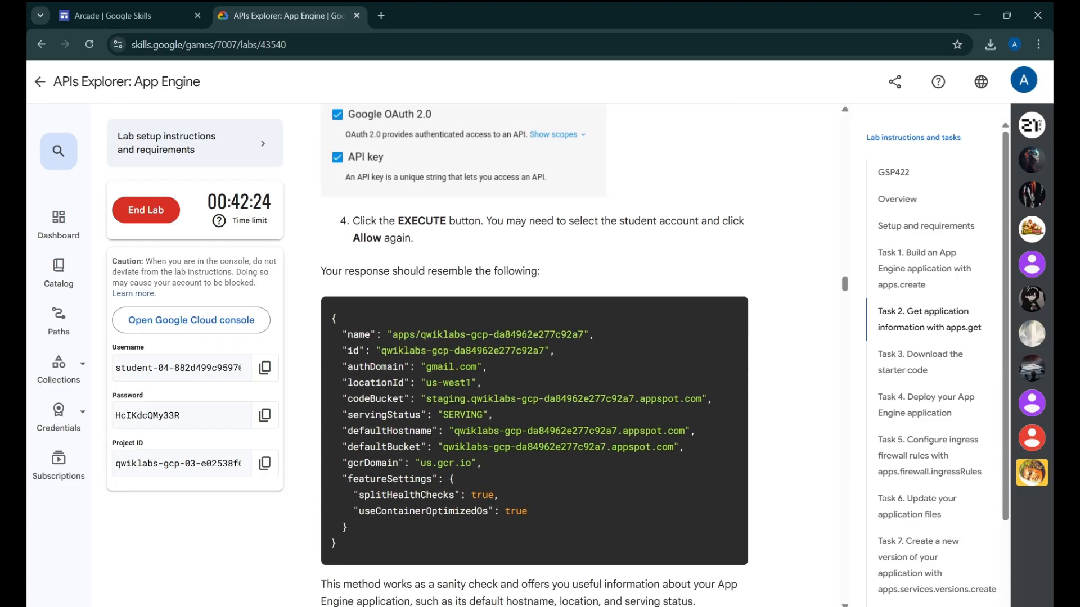
key("alt+Tab")
scroll(856, 377, "down", 1)
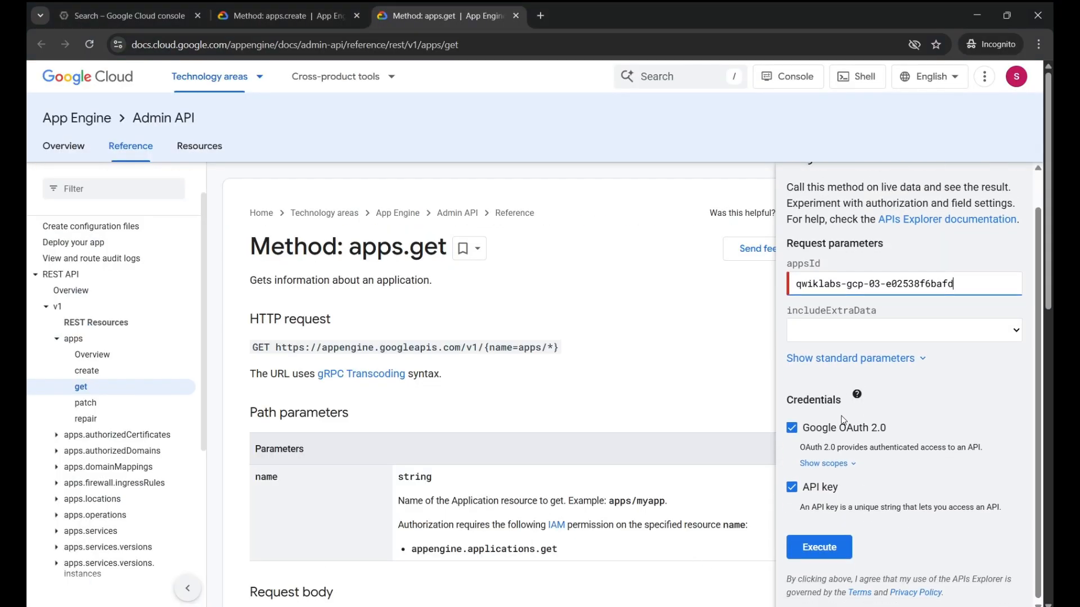
left_click(818, 545)
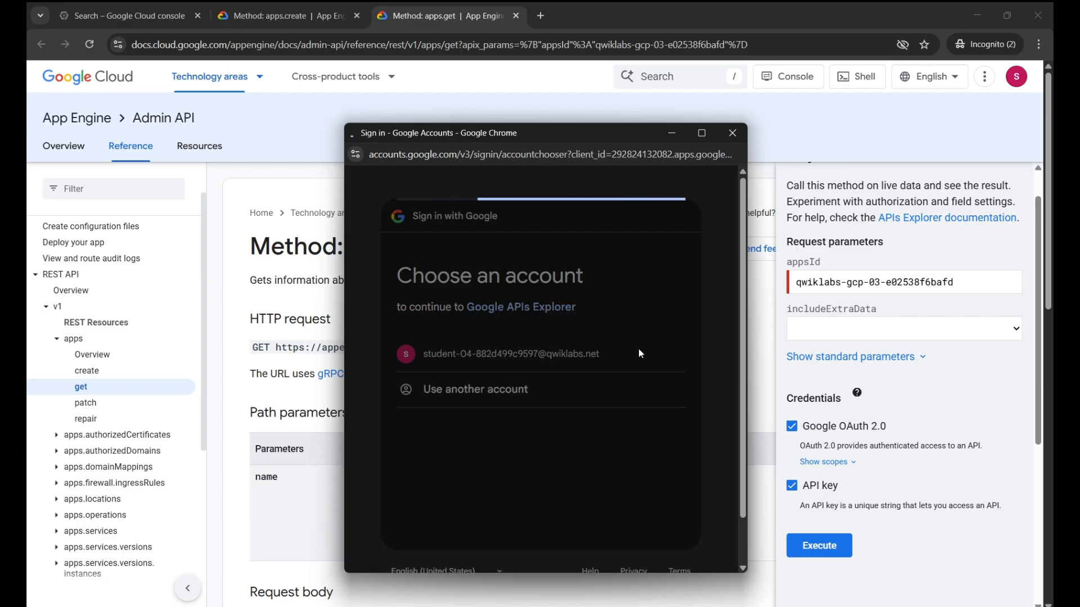
Continue with the lab's student account and allow Google APIs Explorer the access requested for apps.get
scroll(628, 428, "down", 4)
scroll(628, 427, "down", 2)
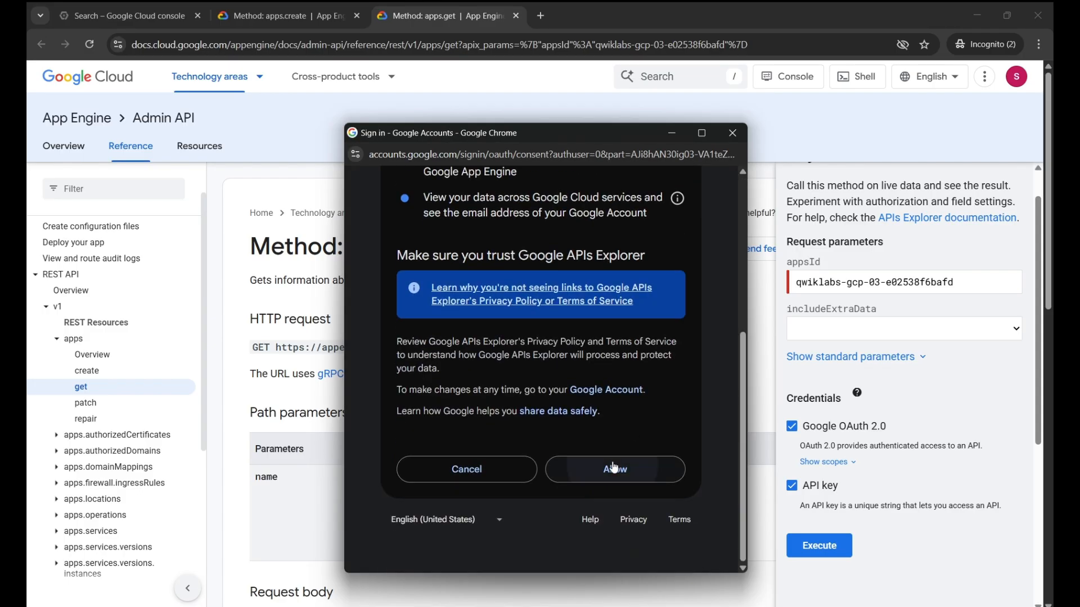
left_click(614, 466)
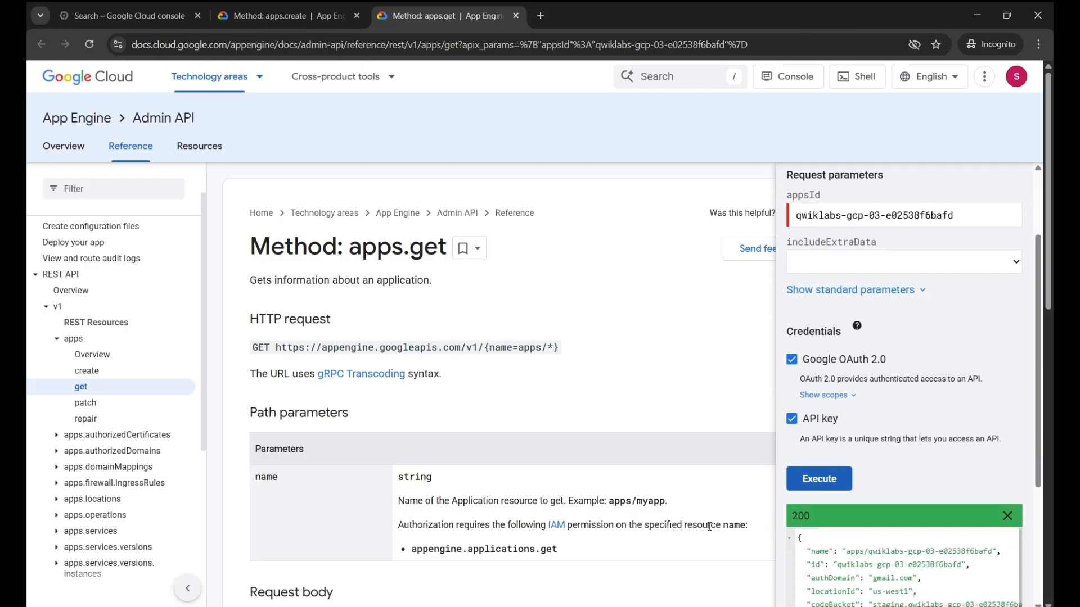
Read the Task 3 instructions in the lab and start Cloud Shell in the Google Cloud console
mouse_move(673, 606)
left_click(602, 558)
scroll(593, 443, "down", 8)
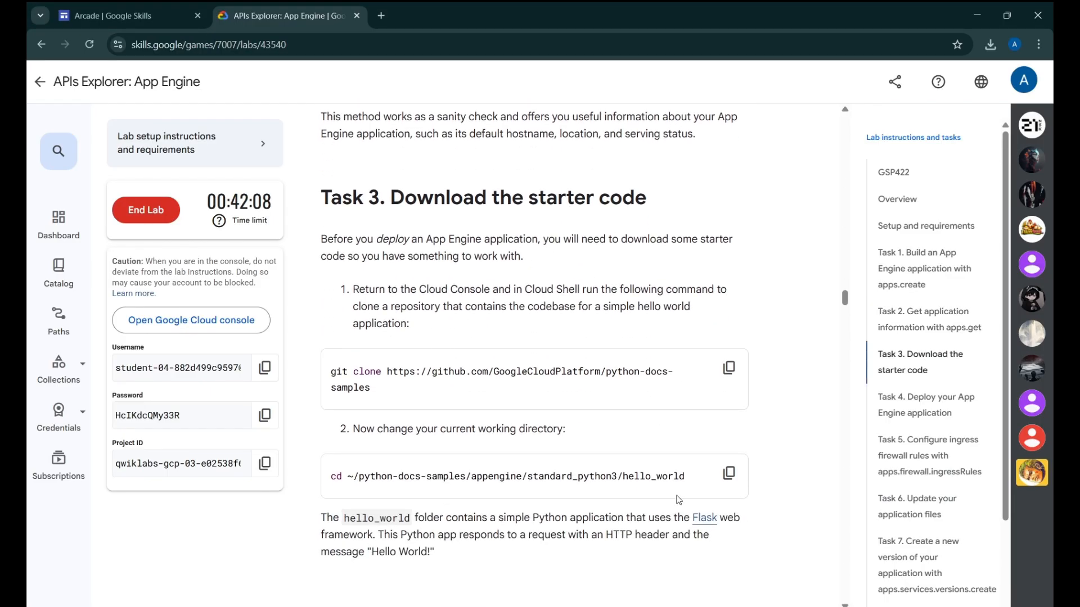
scroll(666, 472, "down", 1)
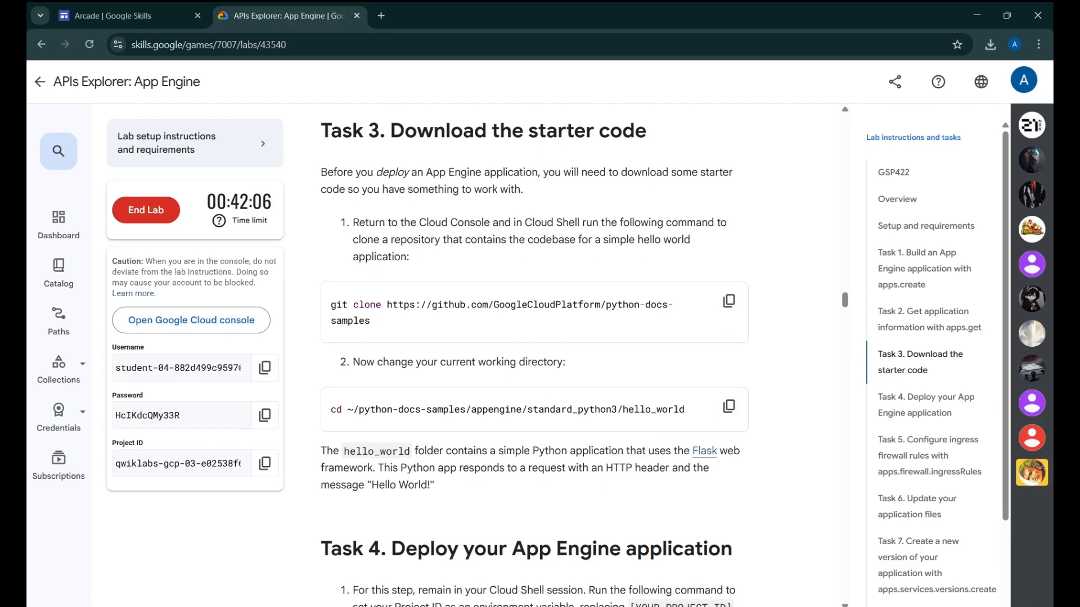
mouse_move(674, 606)
left_click(748, 557)
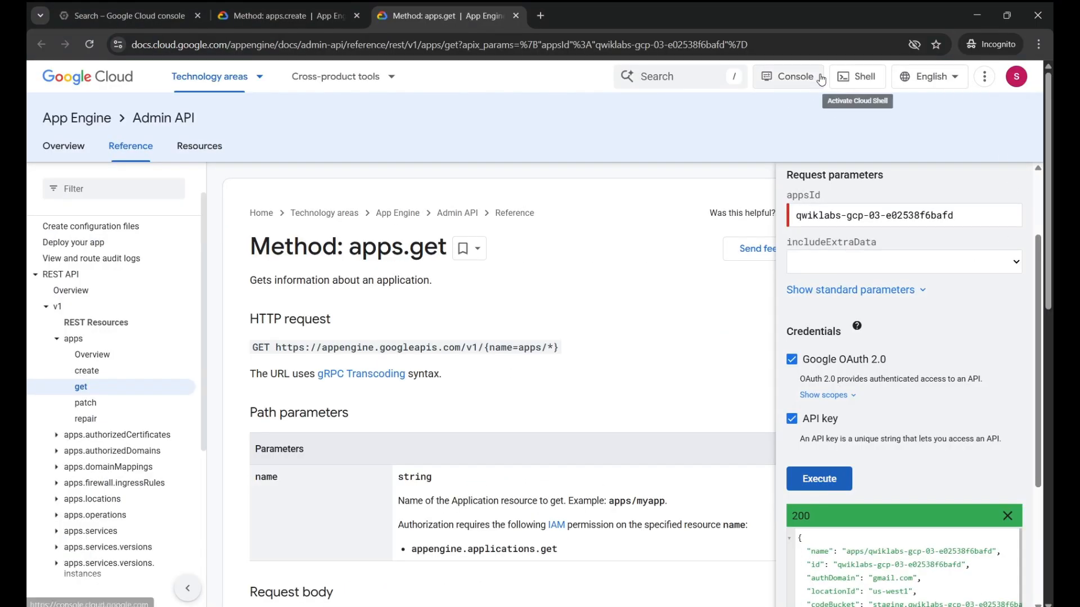
left_click(123, 16)
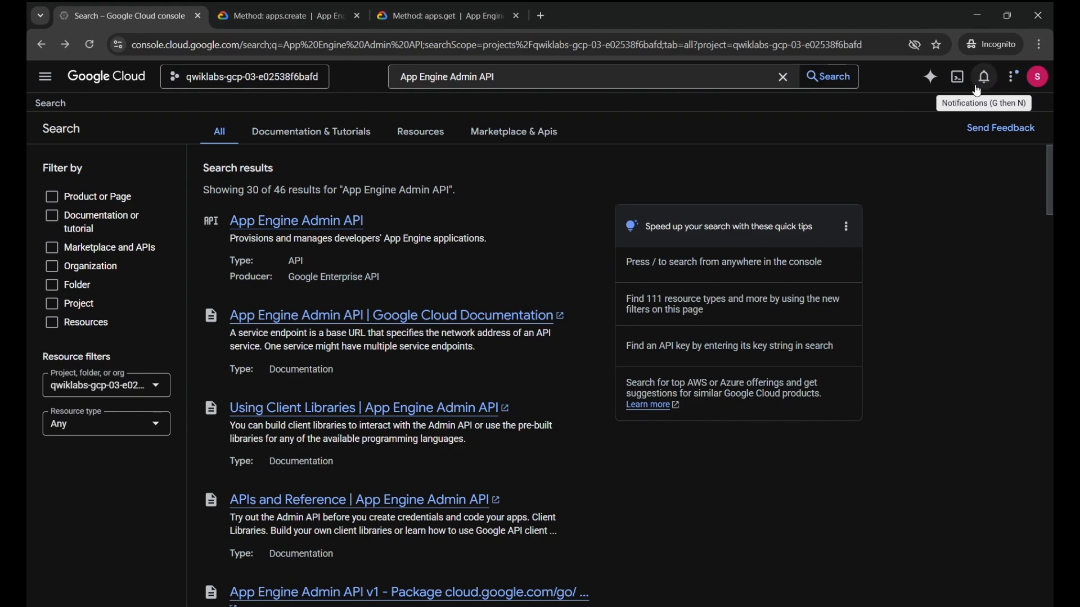
left_click(957, 78)
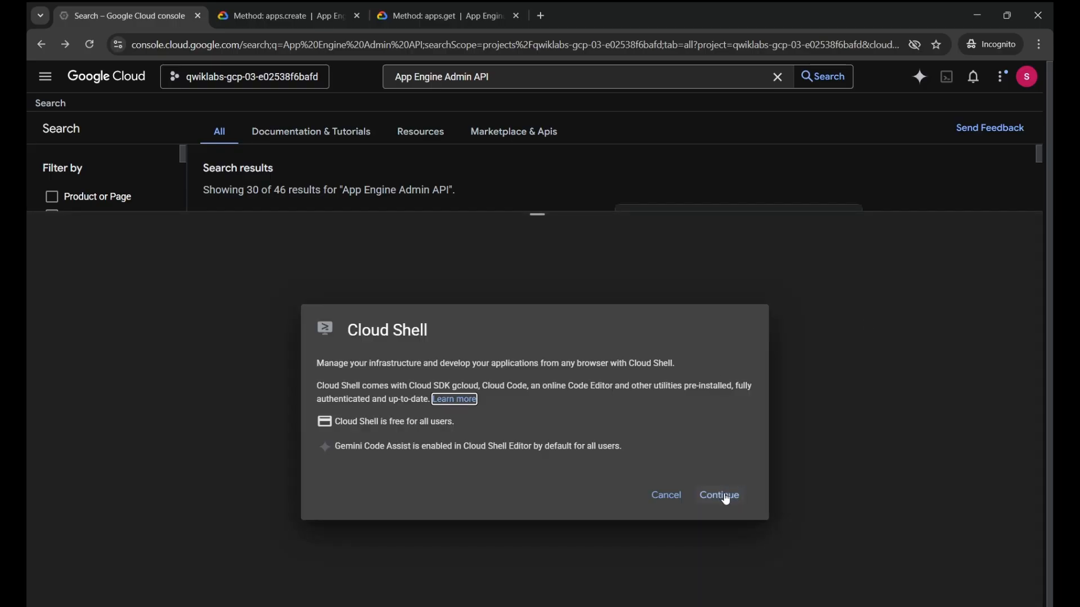
left_click(724, 497)
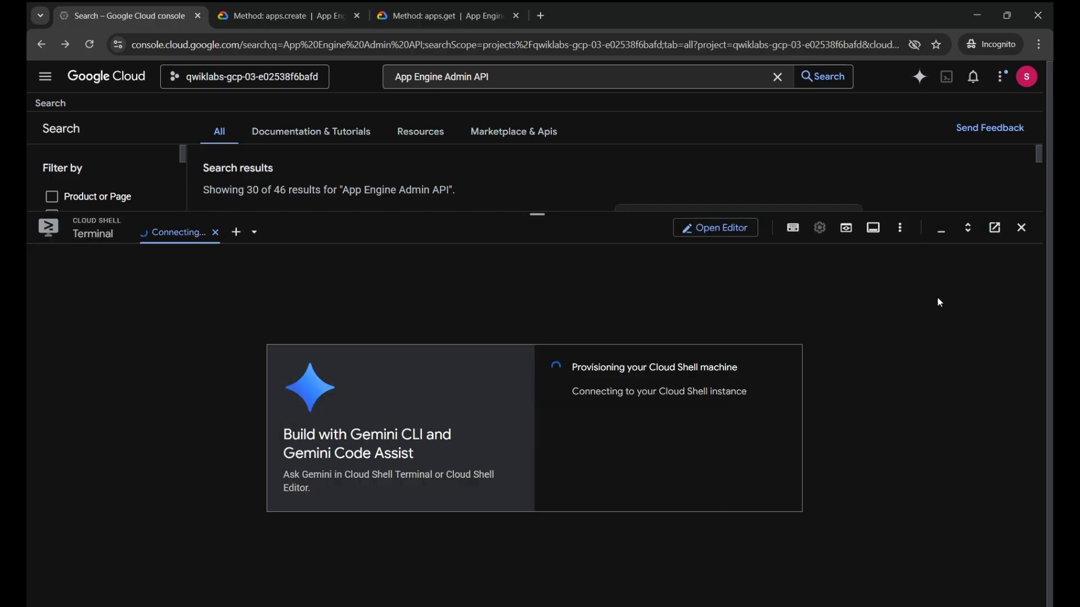
Expand Cloud Shell to full view and dismiss the full-view tip and the Gemini CLI notice permanently
left_click(966, 230)
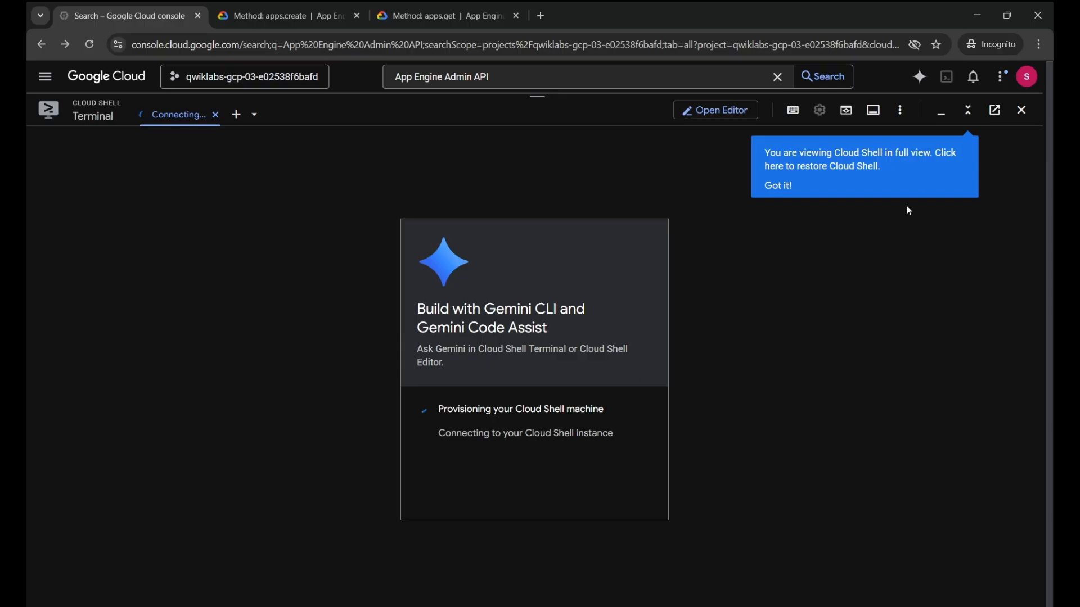
left_click(649, 403)
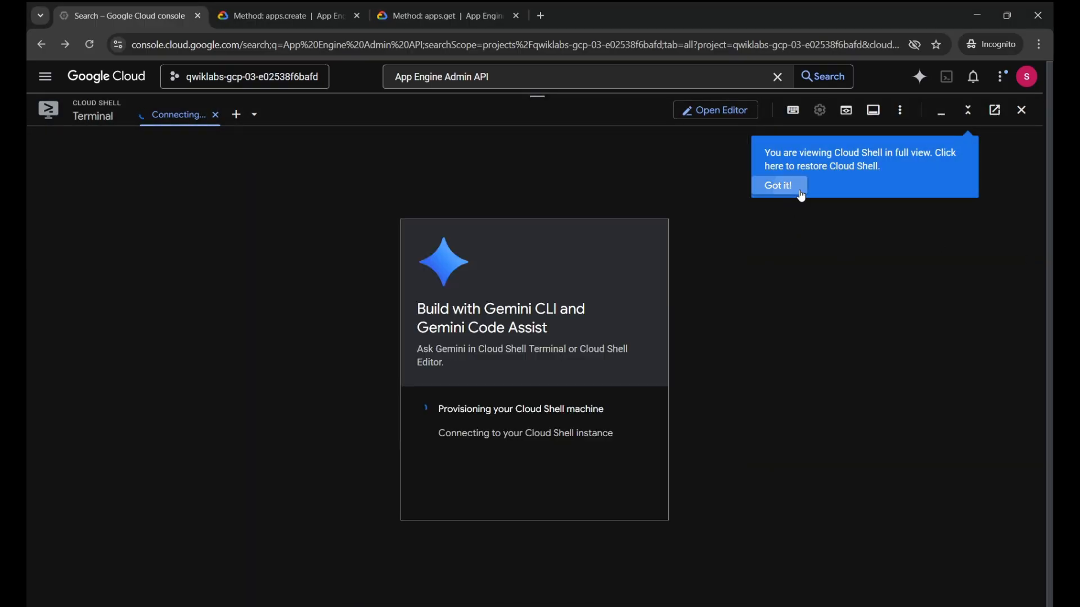
left_click(799, 190)
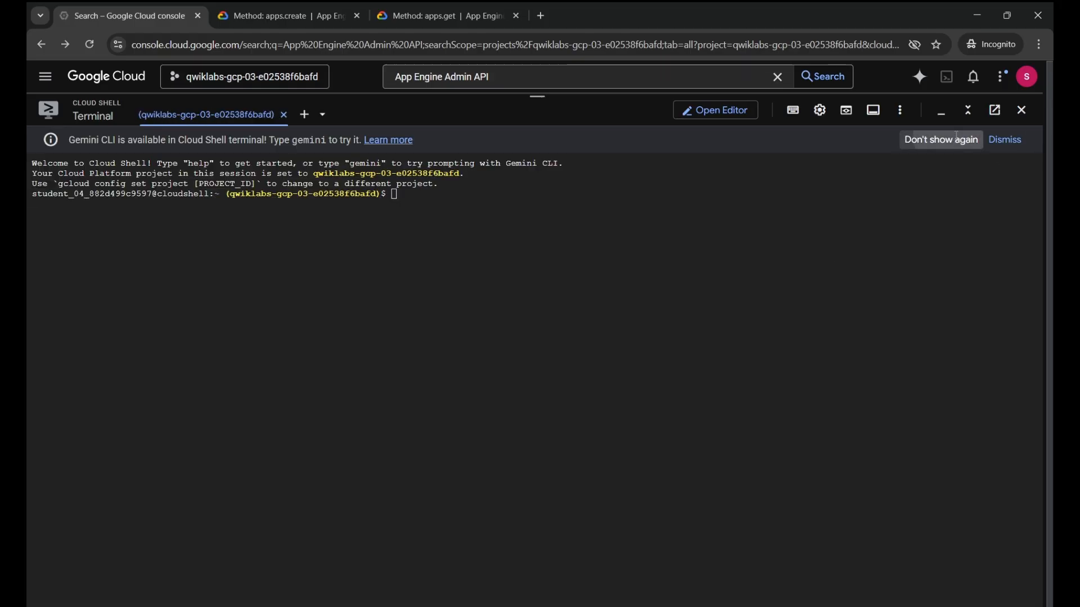
left_click(945, 140)
left_click(673, 606)
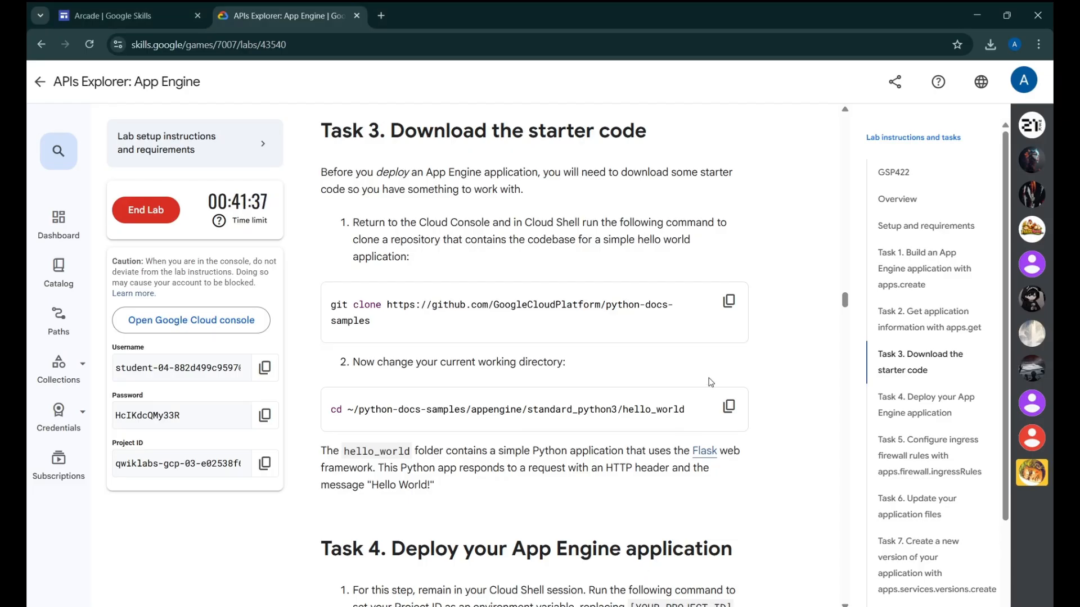
left_click(728, 301)
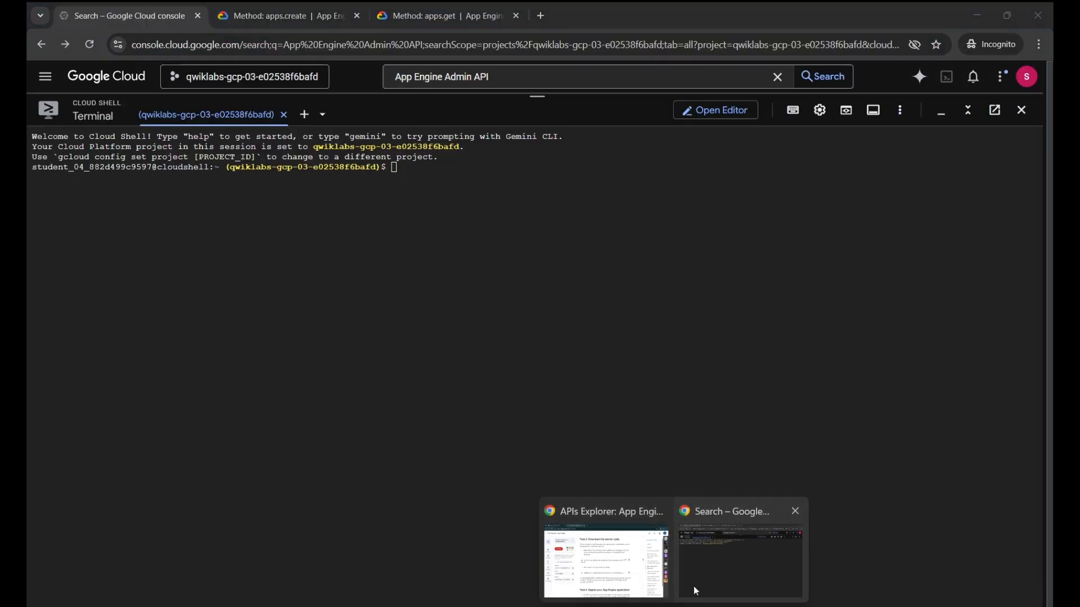
left_click(690, 587)
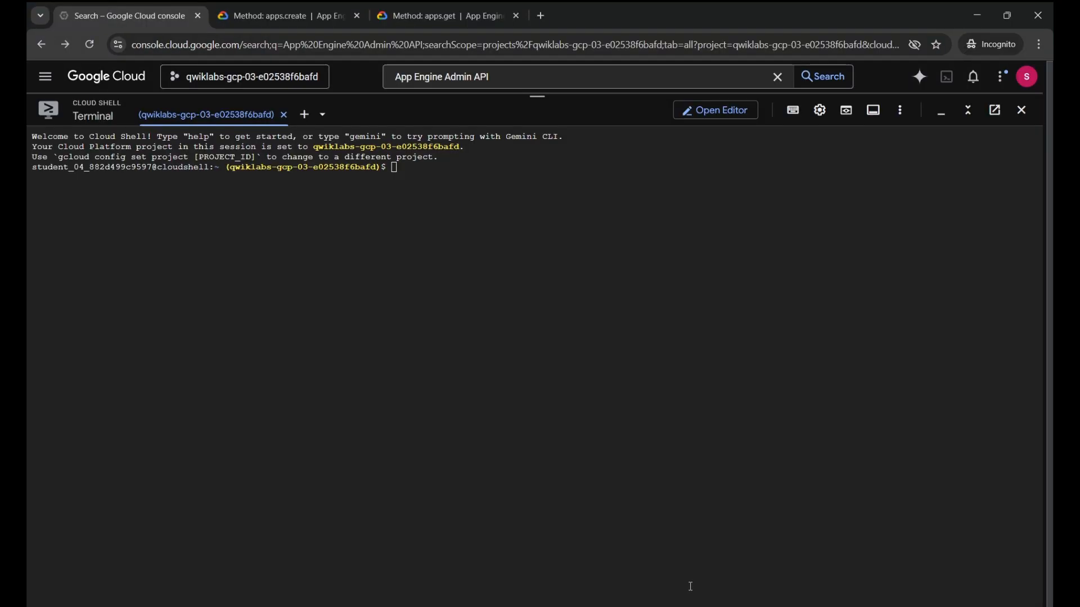
key("ctrl+v")
key("Return")
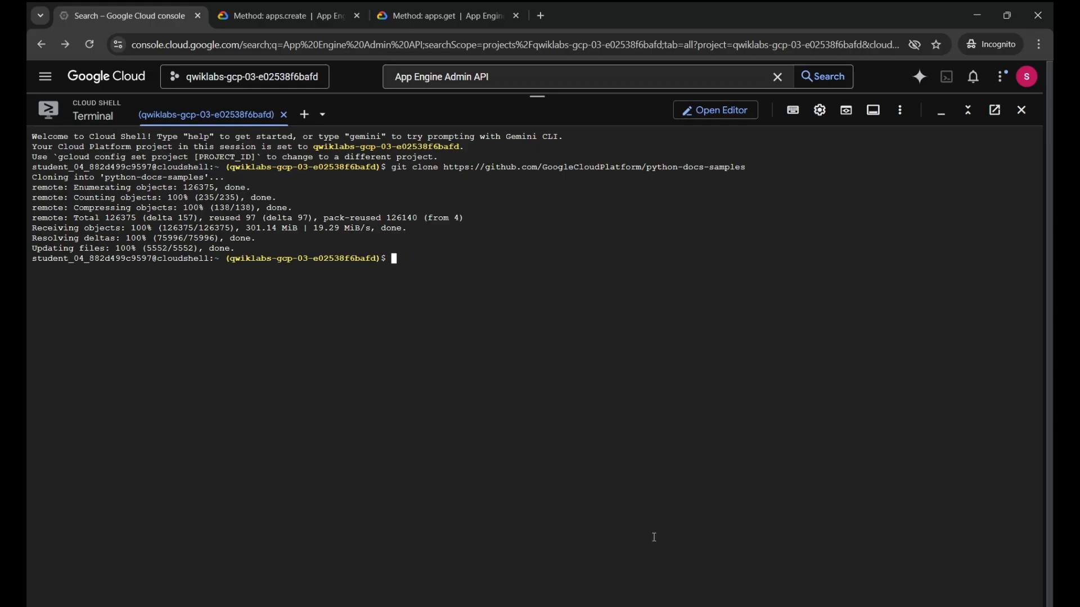
Copy the Task 3 cd command and change the Cloud Shell working directory to ~/python-docs-samples/appengine/standard_python3/hello_world
left_click(602, 549)
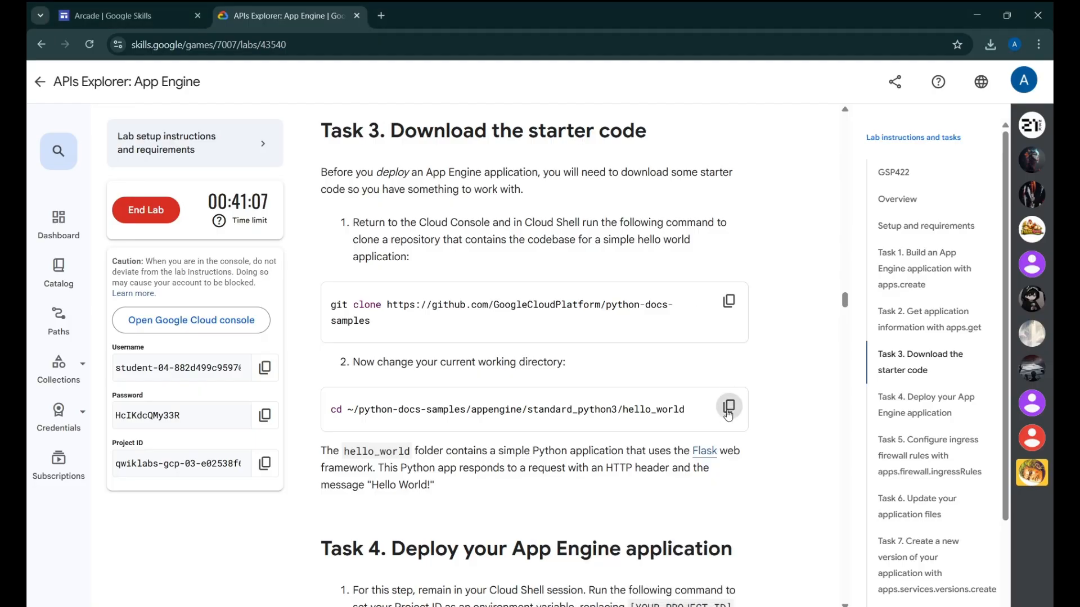
left_click(729, 406)
left_click(703, 585)
key("ctrl+v")
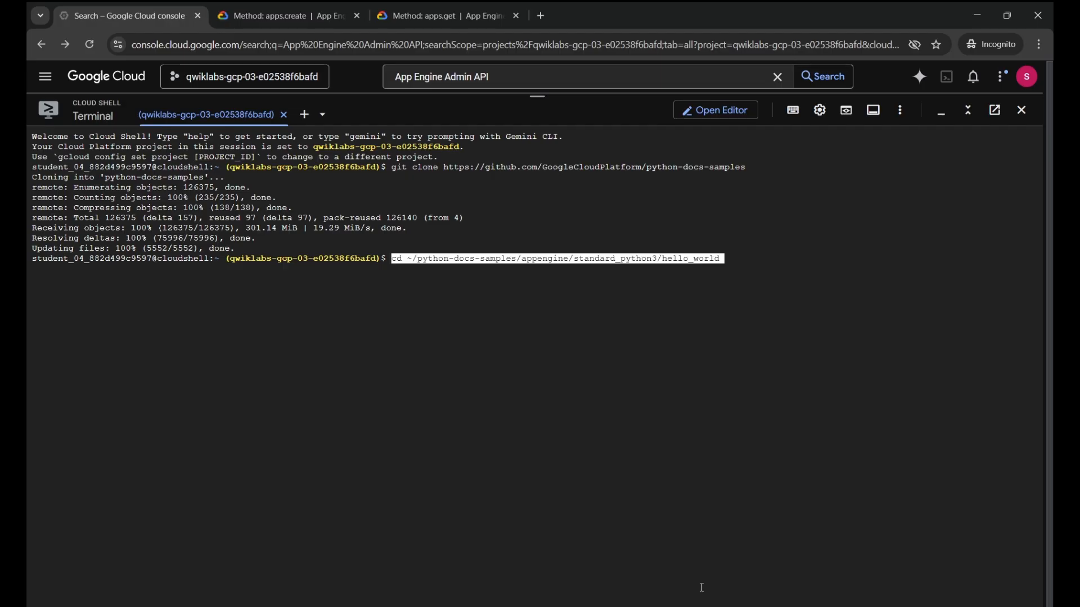
key("Return")
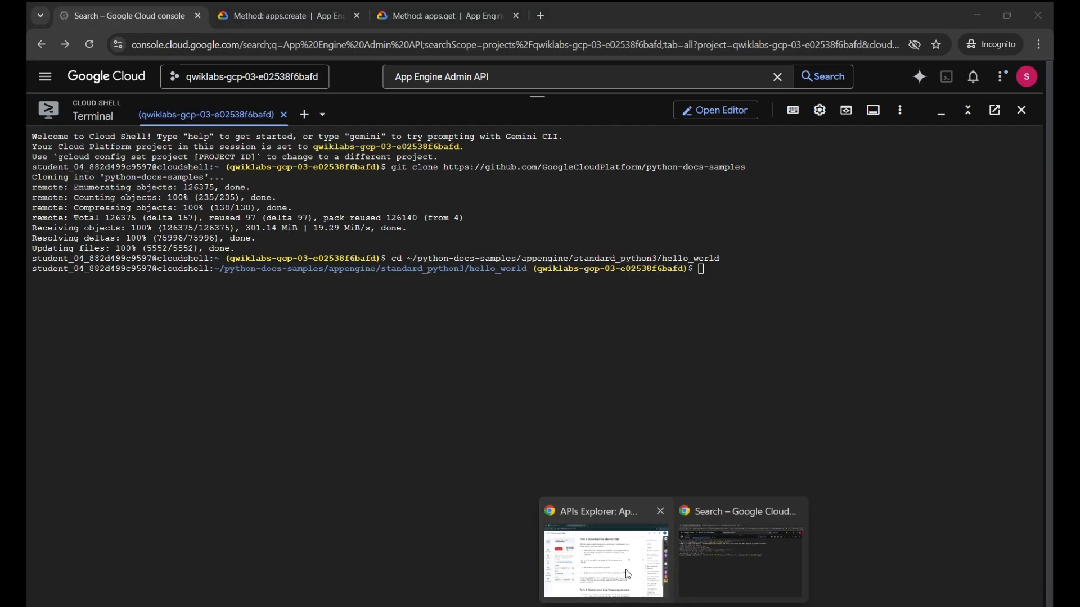
Copy the Task 4 export PROJECT_ID command into Cloud Shell and remove its [YOUR_PROJECT_ID] placeholder
left_click(603, 562)
scroll(686, 353, "down", 4)
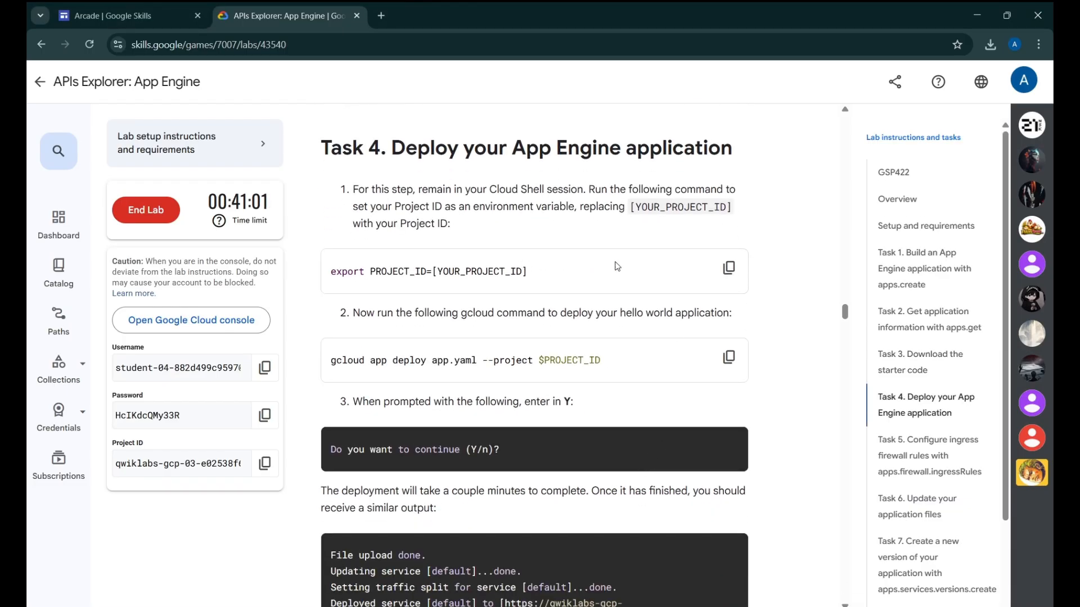
left_click(729, 268)
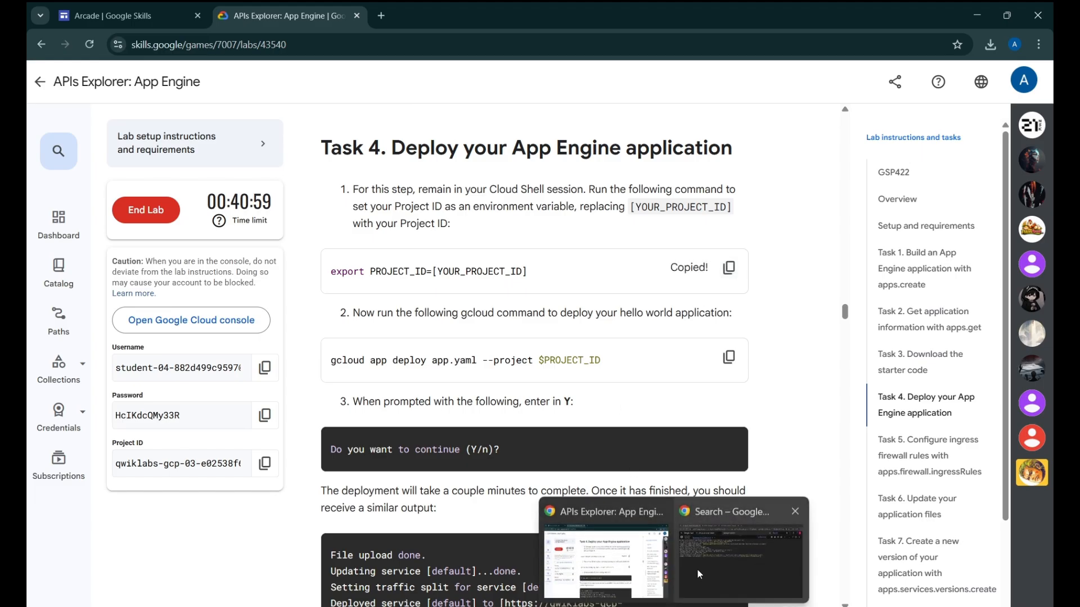
left_click(698, 569)
key("ctrl+v")
key("BackSpace")
key("BackSpace")
key("BackSpace")
key("BackSpace")
key("BackSpace")
key("BackSpace")
key("BackSpace")
key("BackSpace")
key("BackSpace")
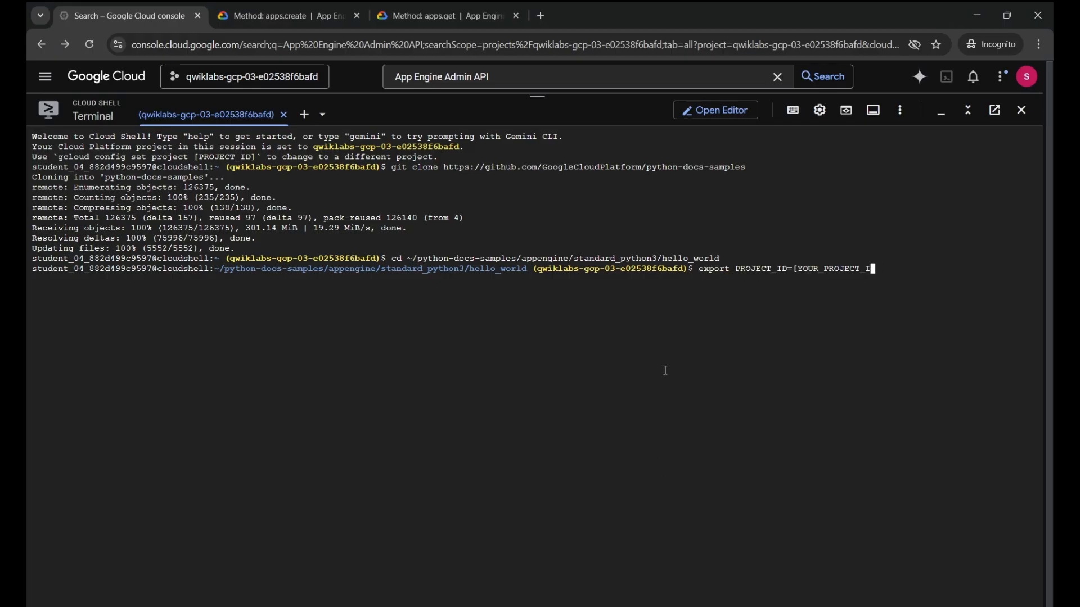
key("BackSpace")
key("BackSpace")
key("BackSpace")
key("BackSpace")
key("BackSpace")
key("BackSpace")
key("BackSpace")
key("BackSpace")
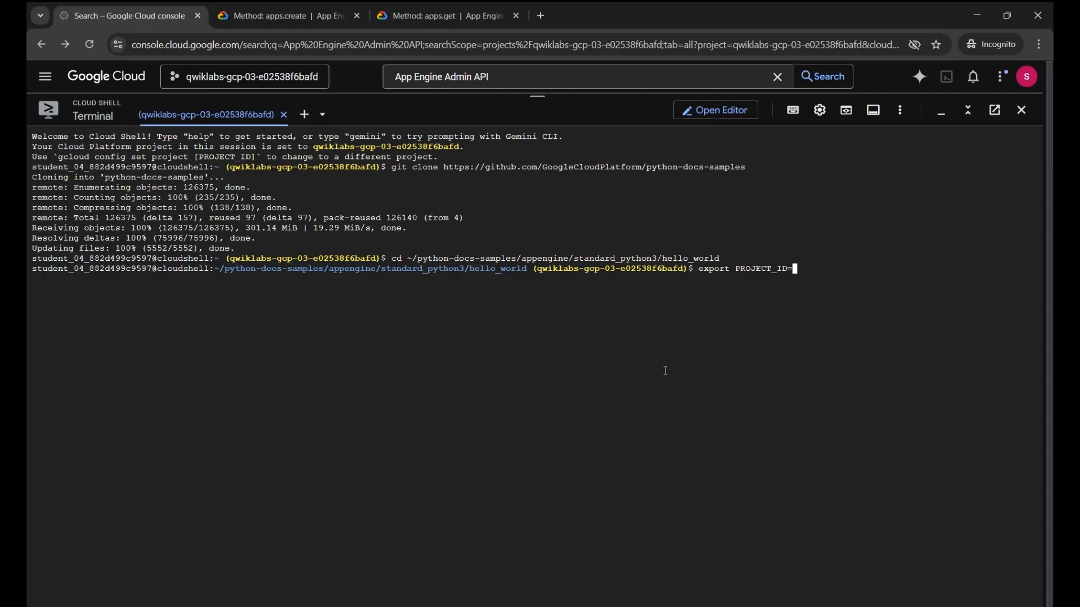
key("super+v")
scroll(889, 464, "down", 3)
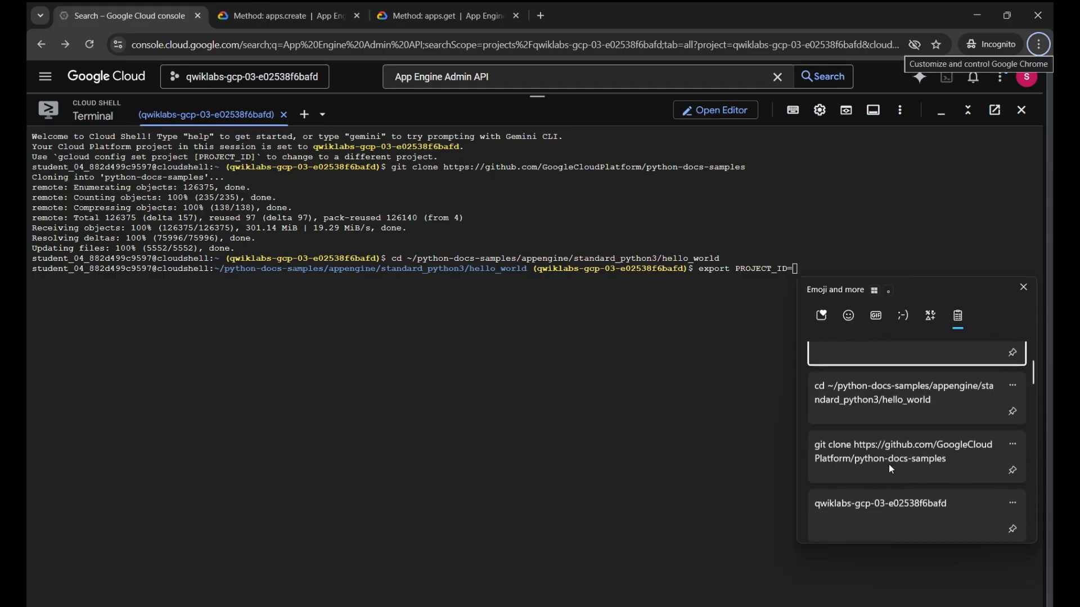
left_click(887, 458)
left_click(834, 276)
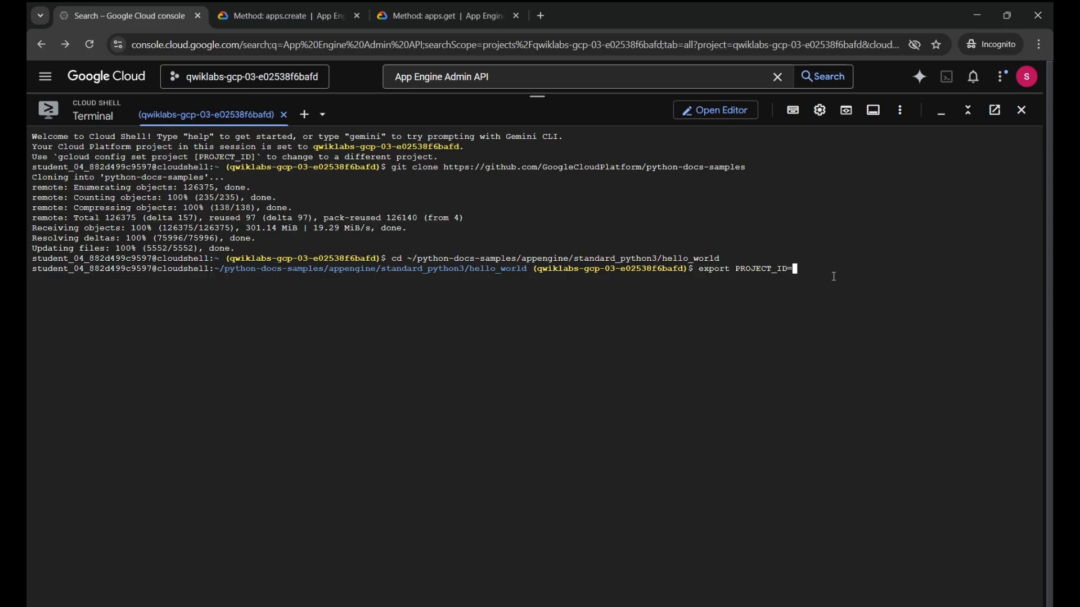
Complete the export command with project ID qwiklabs-gcp-03-e02538f6bafd from the clipboard history and run it
key("super+v")
scroll(838, 450, "down", 3)
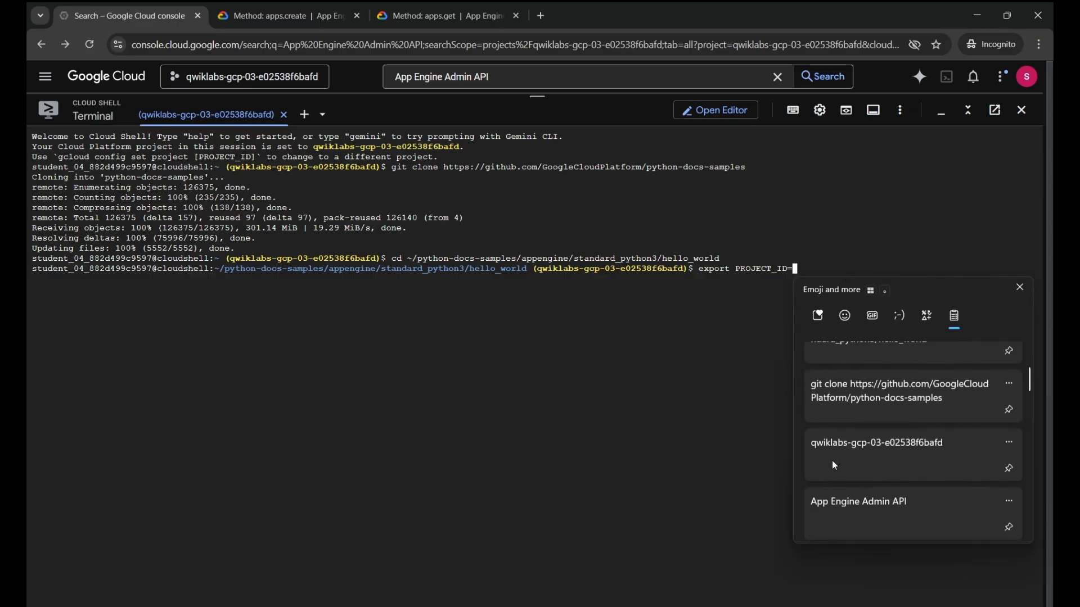
left_click(861, 458)
key("Return")
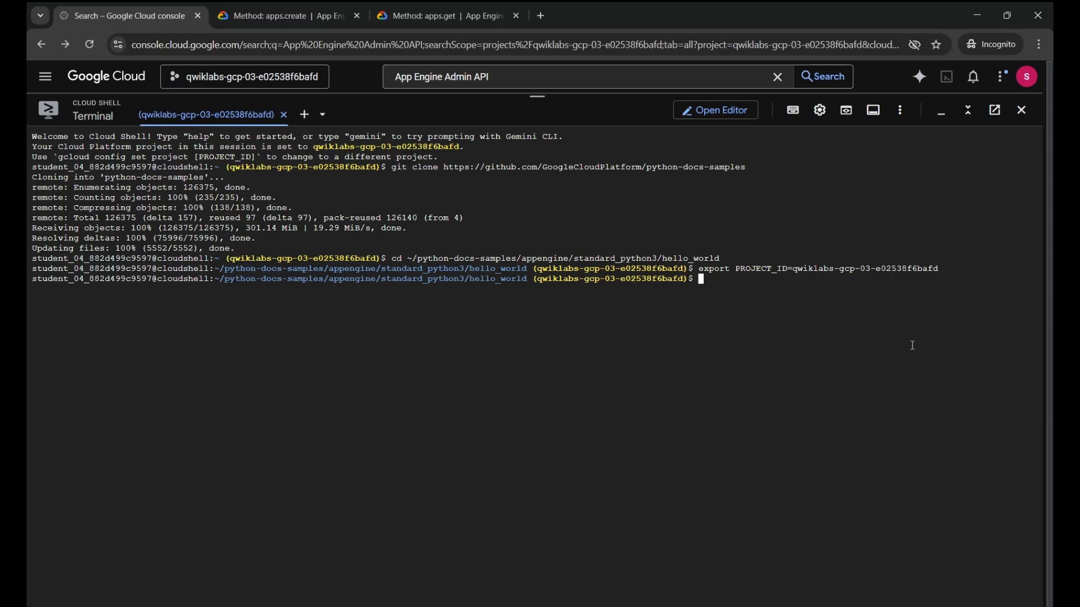
Copy the Task 4 command gcloud app deploy app.yaml --project $PROJECT_ID, run it in Cloud Shell and confirm the deployment with Y
left_click(673, 606)
left_click(601, 547)
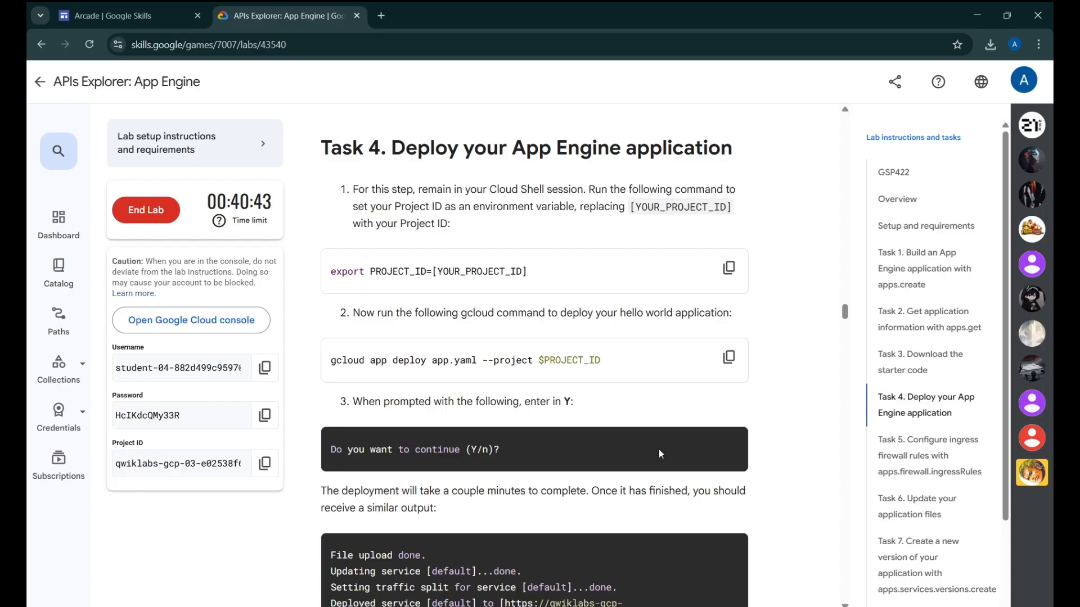
left_click(728, 358)
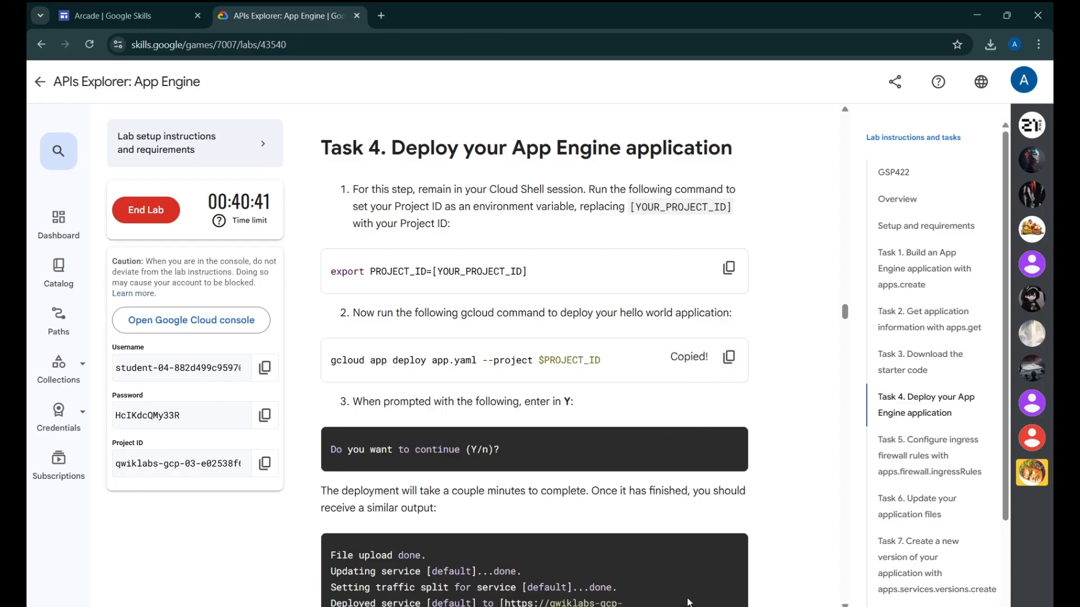
left_click(690, 606)
left_click(699, 585)
key("ctrl+v")
key("Return")
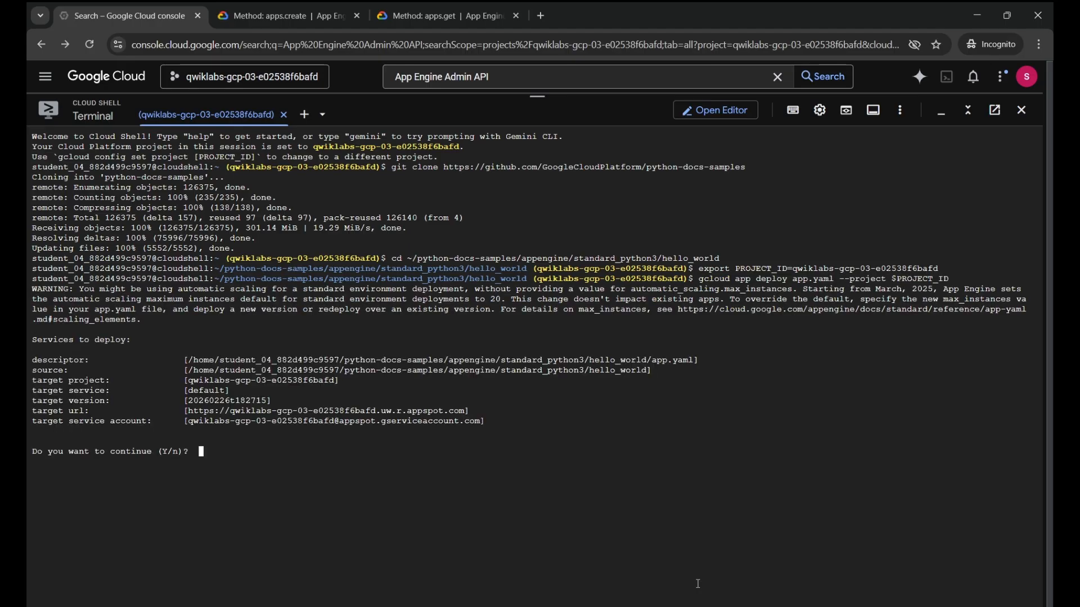
type("Y'")
key("BackSpace")
key("Return")
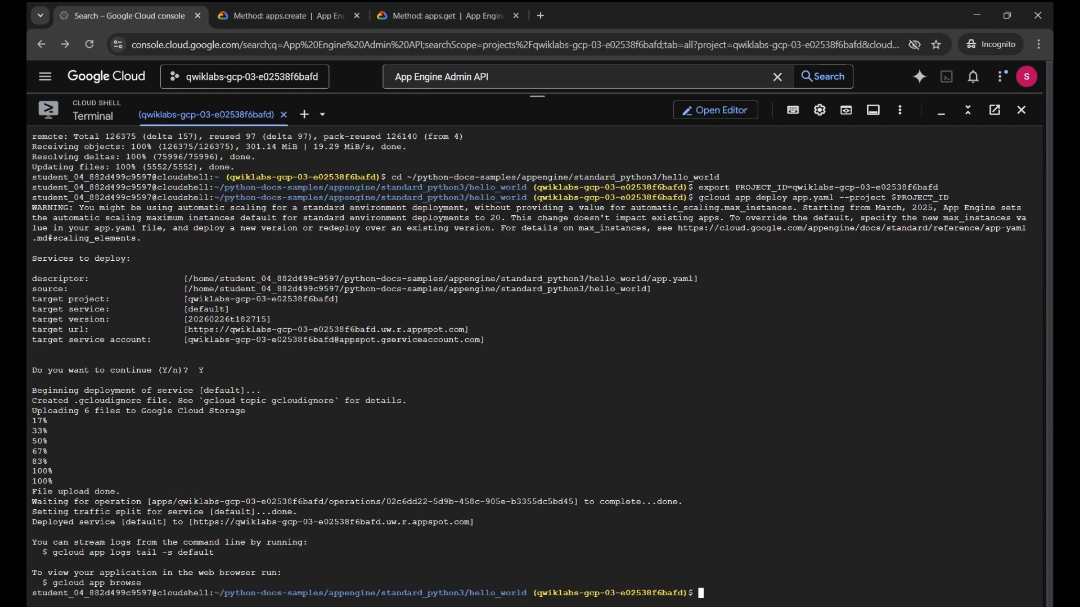
Return to the lab instructions and check the progress of "Deploy an app engine application"
mouse_move(674, 606)
left_click(632, 572)
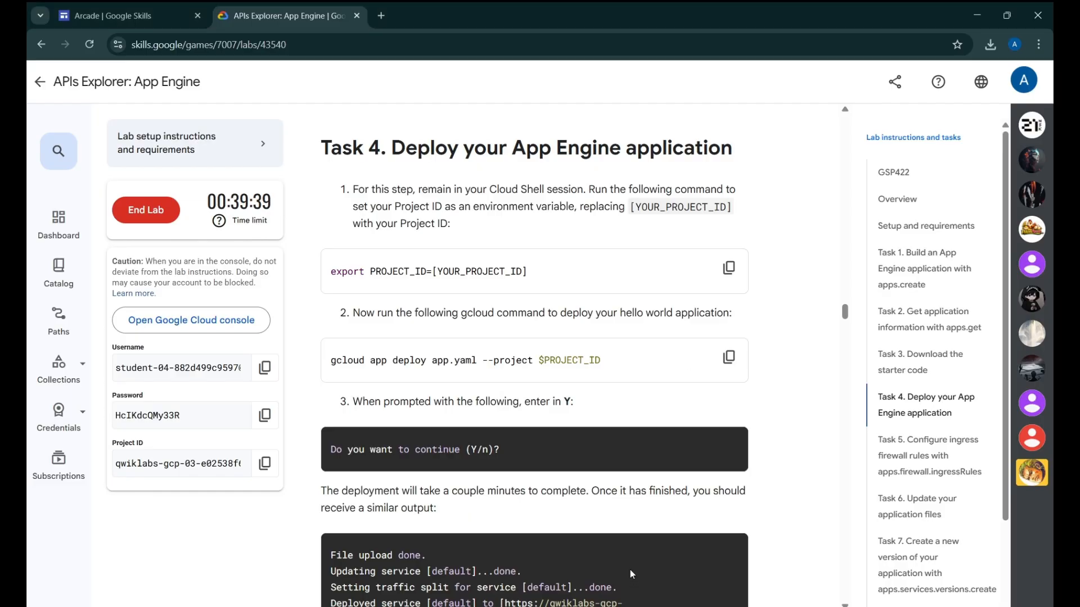
scroll(583, 468, "down", 2)
scroll(582, 382, "down", 6)
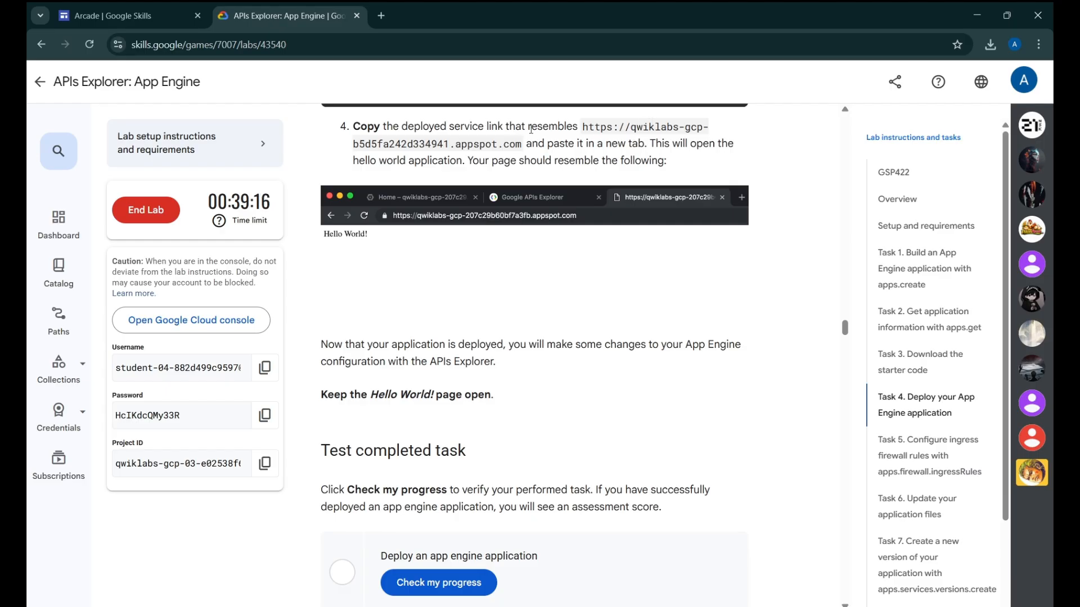
scroll(517, 182, "down", 3)
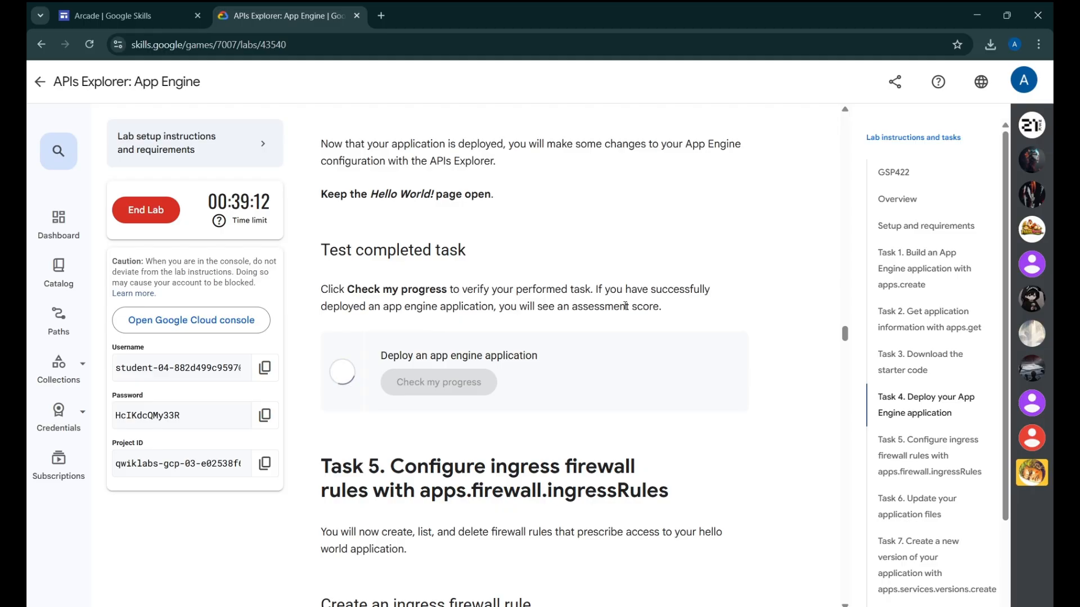
Read the Task 5 instructions and open the direct link to the apps.firewall.ingressRules.create method in the incognito window
scroll(619, 317, "down", 6)
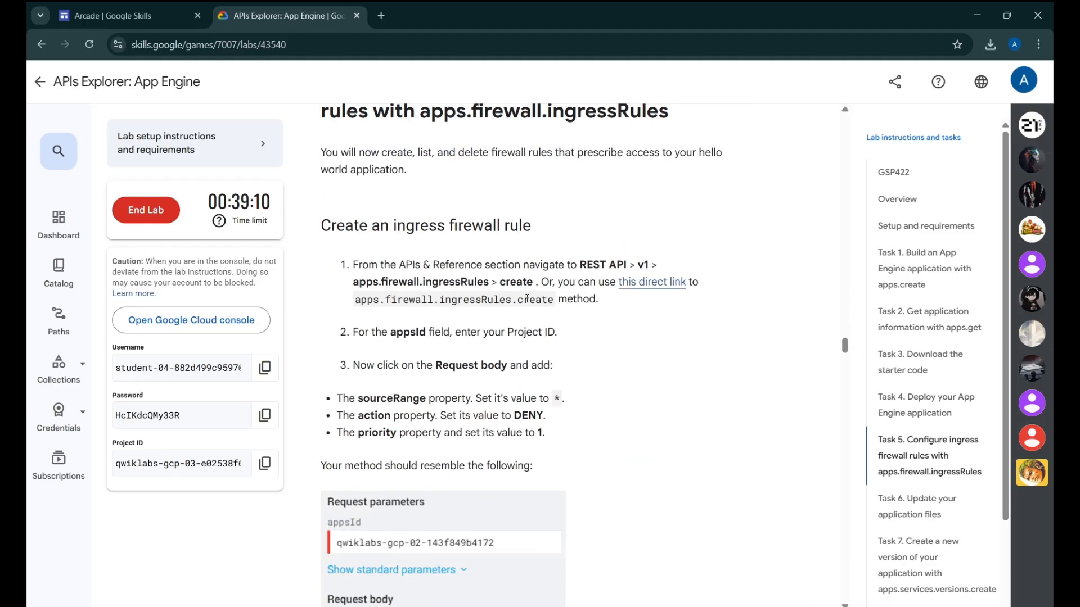
scroll(527, 298, "up", 2)
scroll(506, 276, "down", 2)
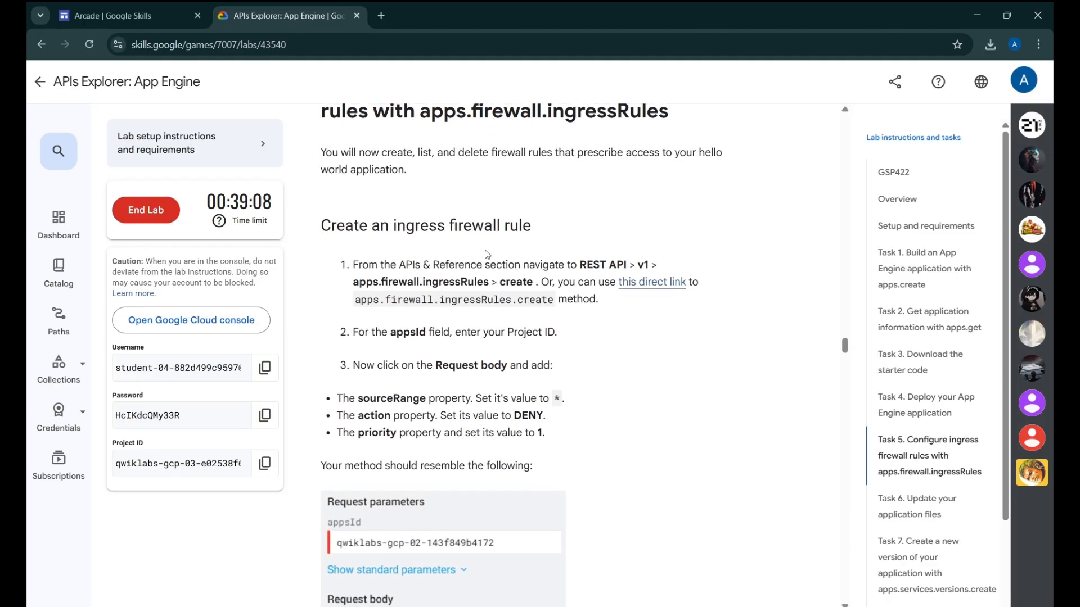
right_click(625, 283)
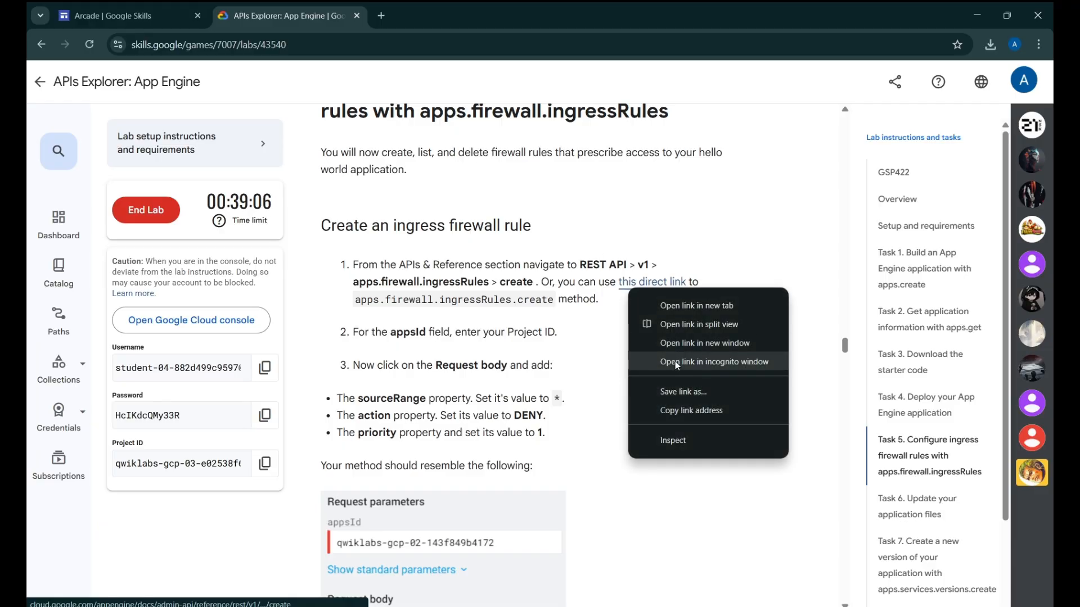
left_click(676, 363)
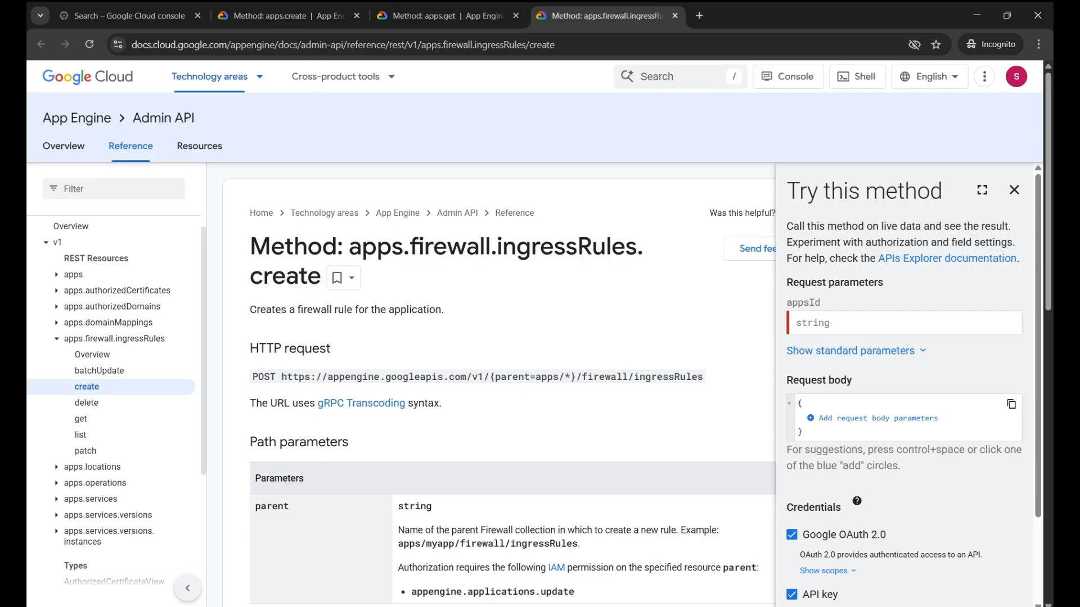
Set the appsId request parameter of apps.firewall.ingressRules.create to qwiklabs-gcp-03-e02538f6bafd
mouse_move(673, 606)
left_click(635, 585)
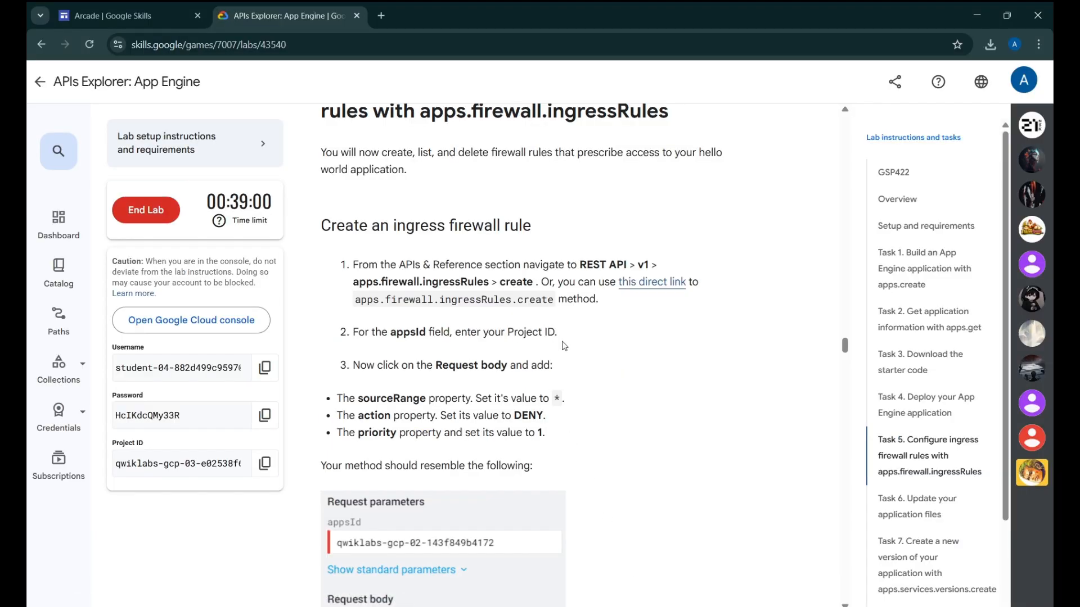
mouse_move(674, 606)
left_click(726, 579)
left_click(853, 324)
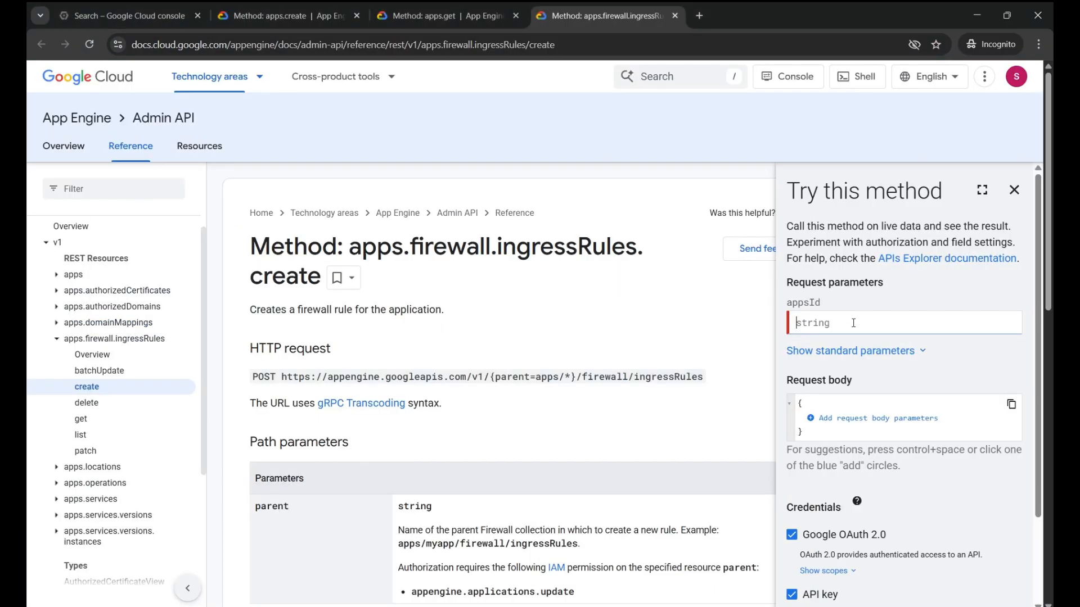
key("super+v")
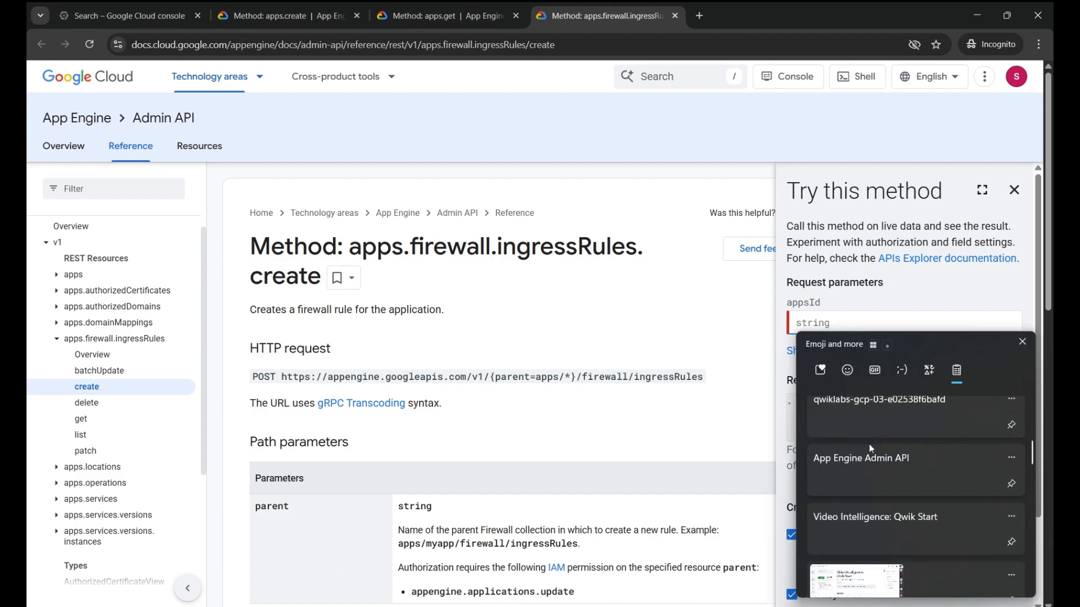
left_click(847, 405)
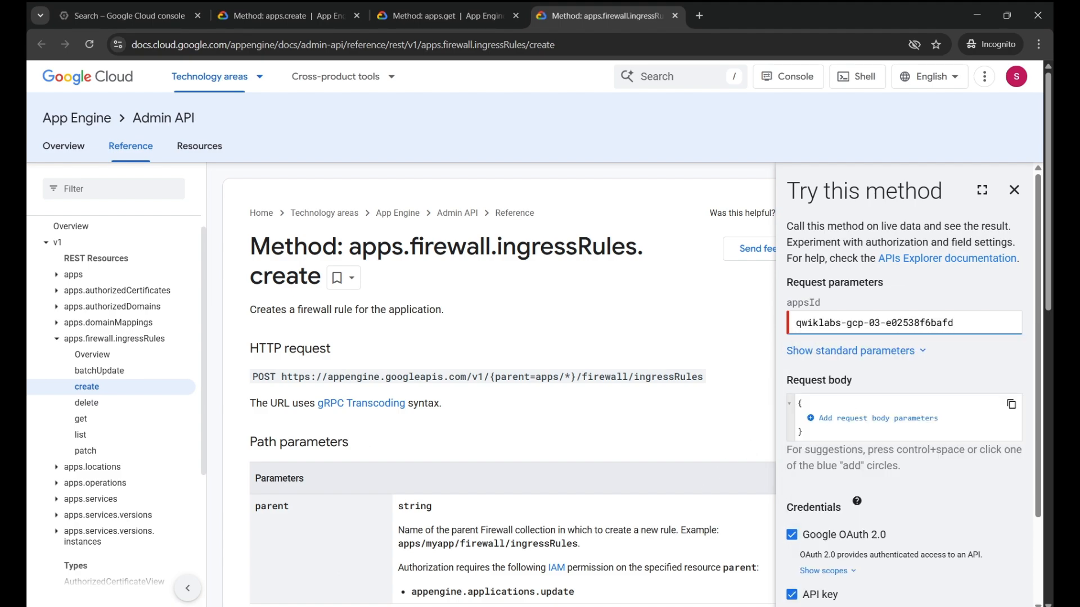
Check the required properties in the lab and add sourceRange with the value * to the request body
mouse_move(674, 606)
left_click(607, 587)
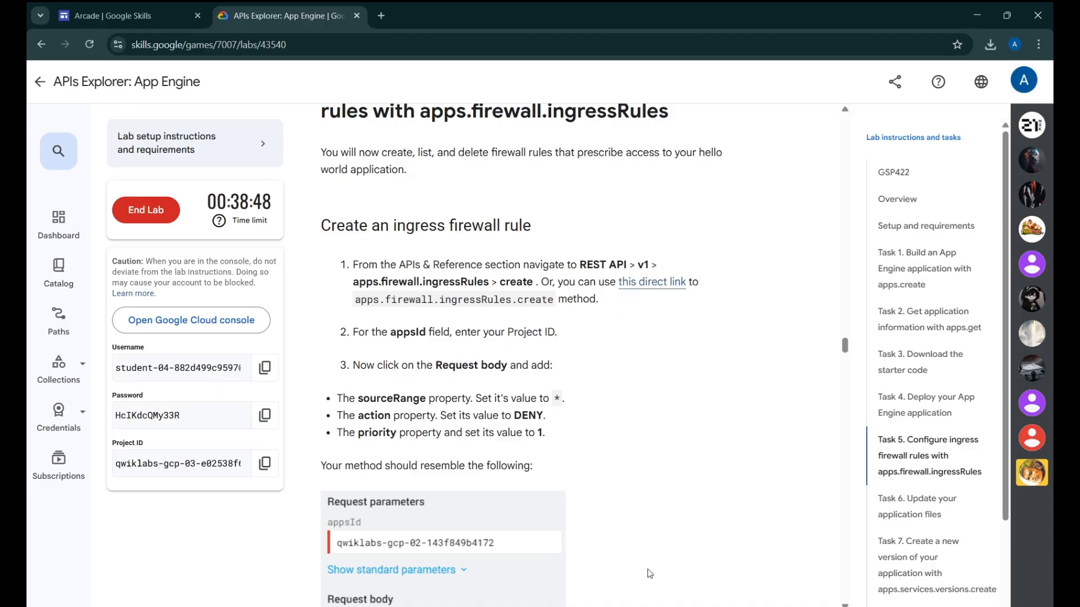
key("alt+Tab")
left_click(839, 419)
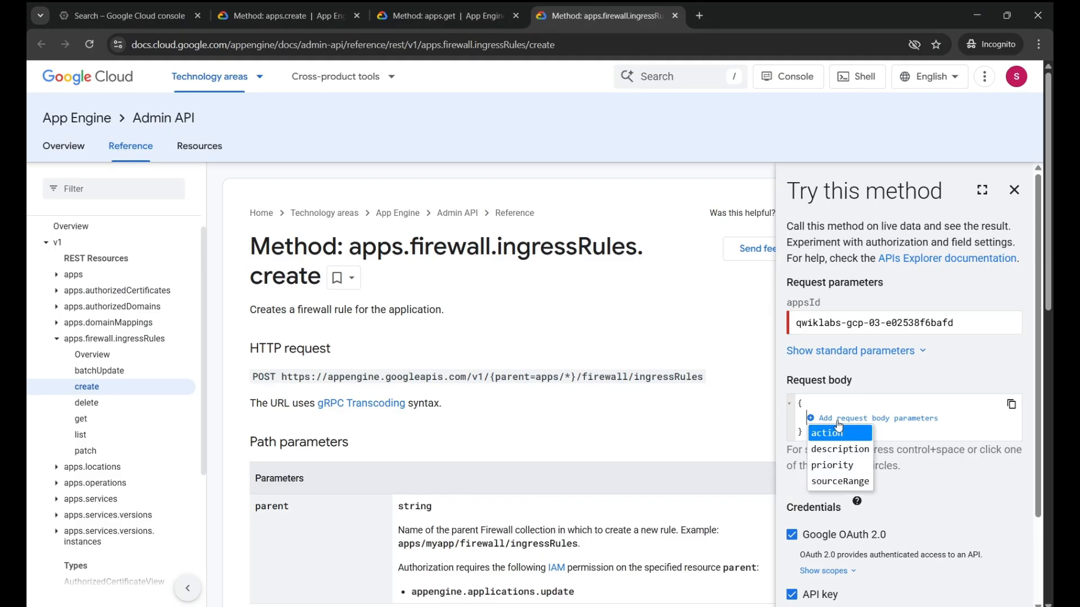
left_click(832, 483)
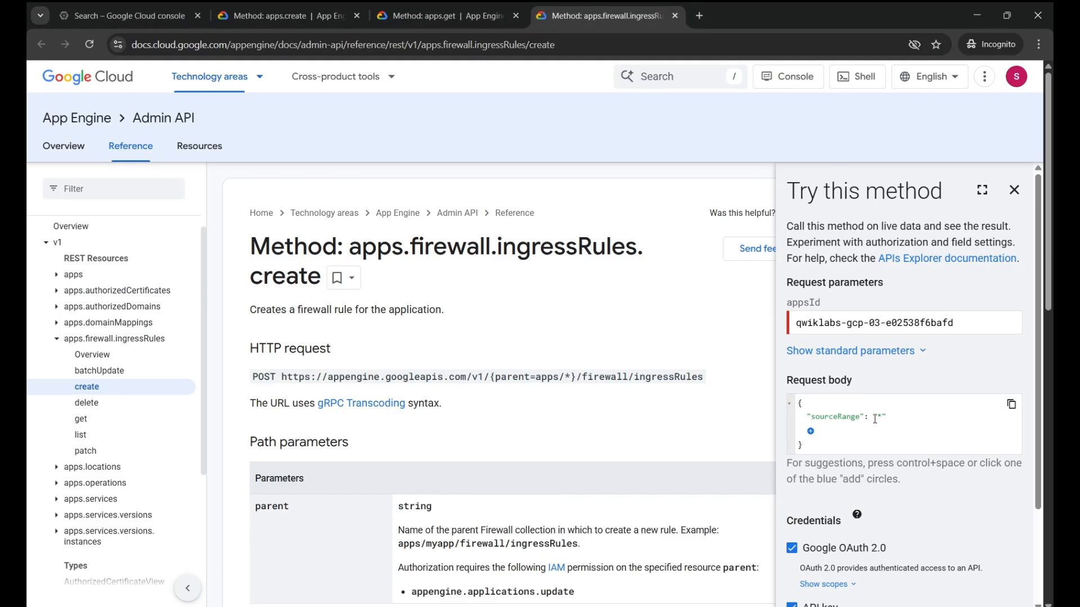
Add the action property to the request body and set its value to DENY
mouse_move(674, 606)
mouse_move(630, 572)
left_click(811, 431)
left_click(825, 449)
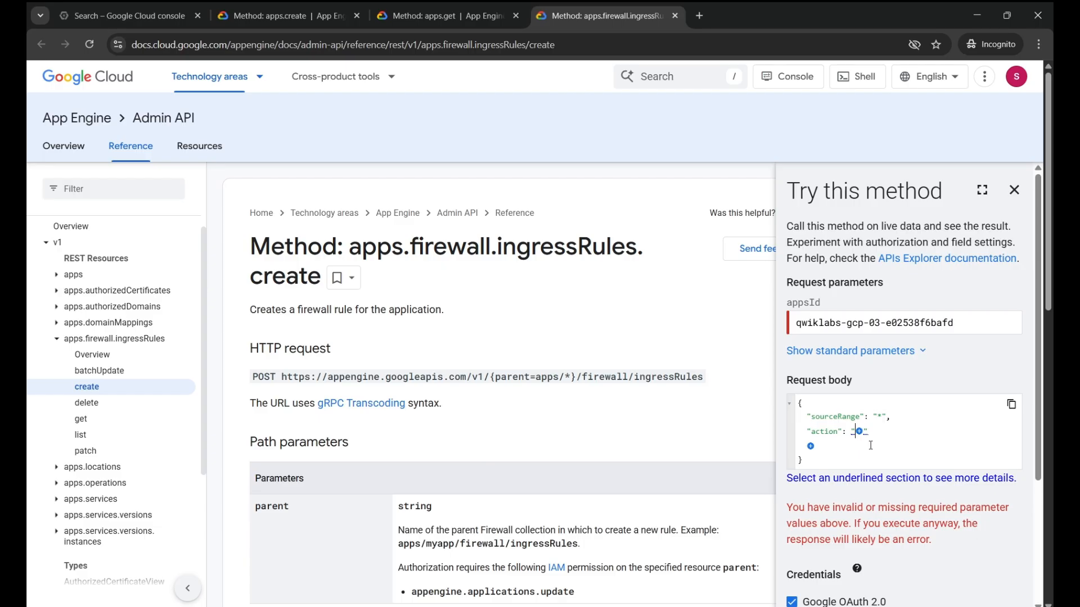
left_click(863, 430)
left_click(876, 479)
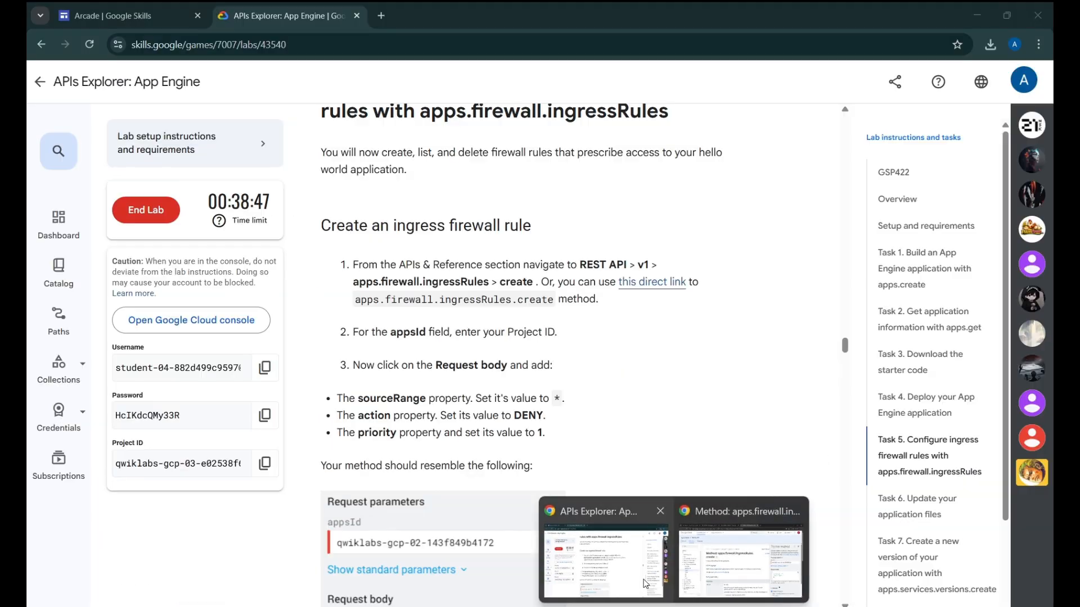
Add the priority property to the request body and set its value to 1
mouse_move(646, 581)
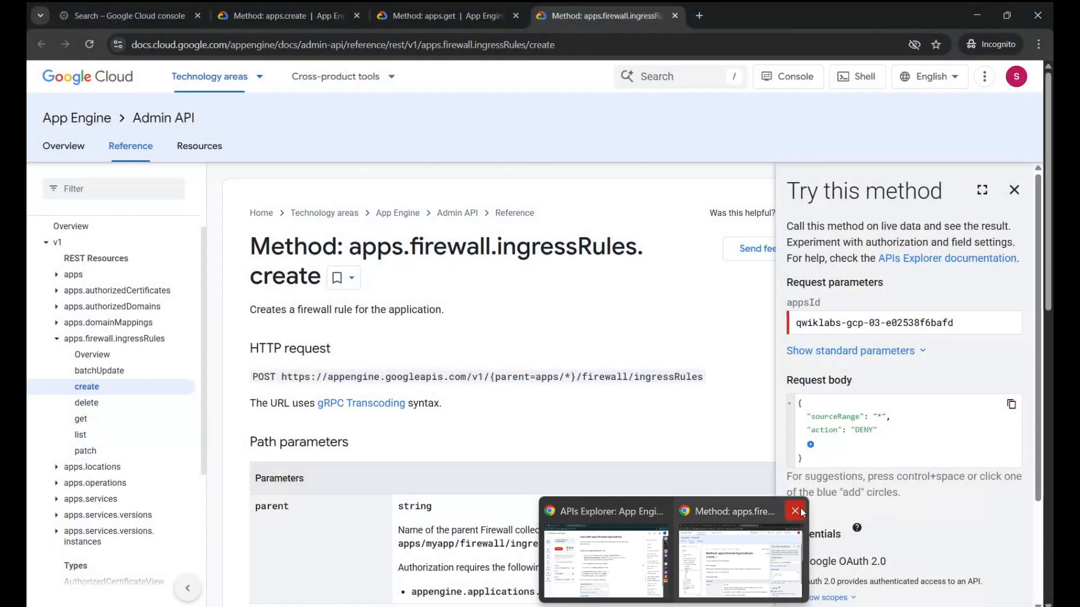
left_click(810, 445)
left_click(825, 474)
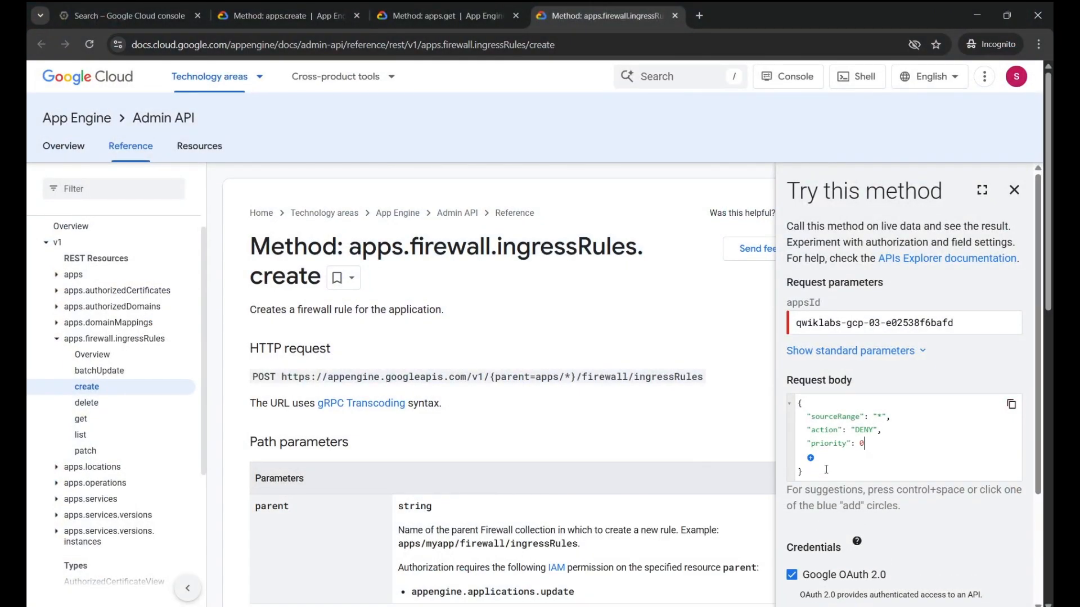
type("1")
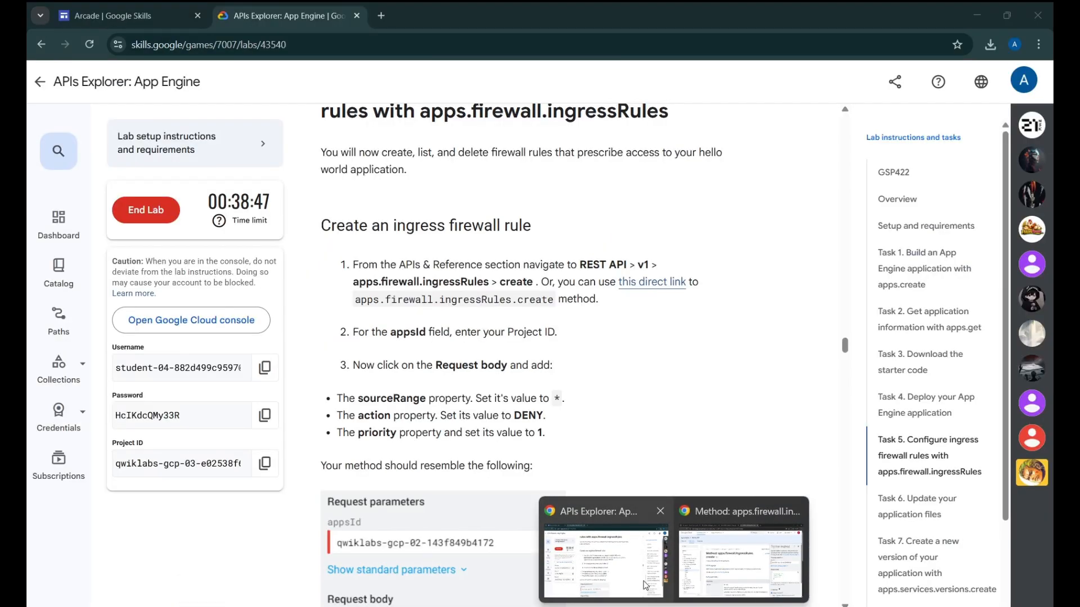
Read the remaining steps for creating the ingress firewall rule and execute the apps.firewall.ingressRules.create request
left_click(644, 586)
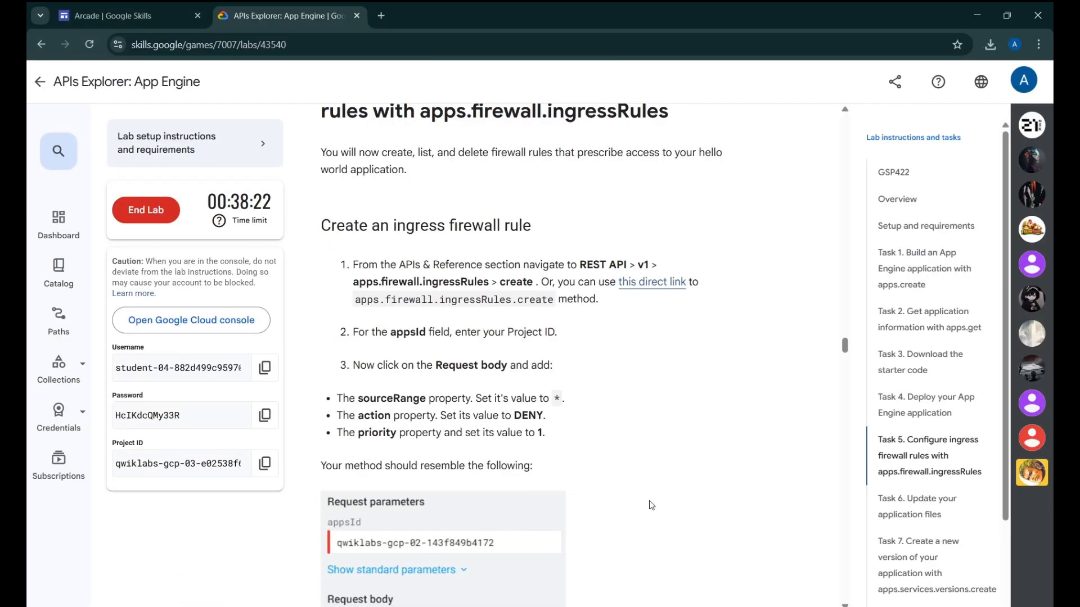
scroll(405, 247, "down", 5)
scroll(405, 247, "down", 6)
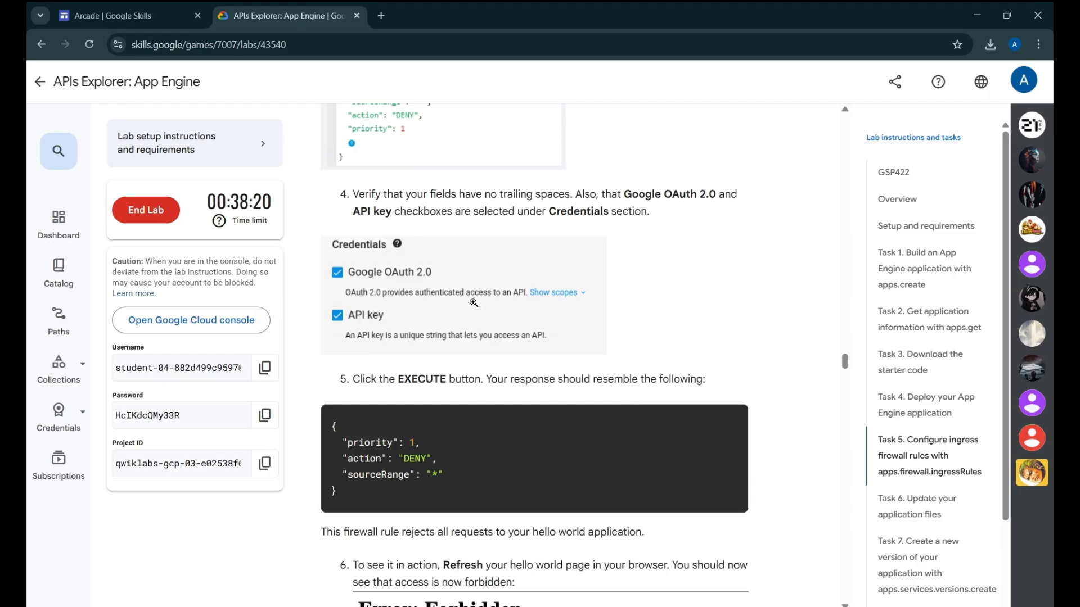
mouse_move(673, 606)
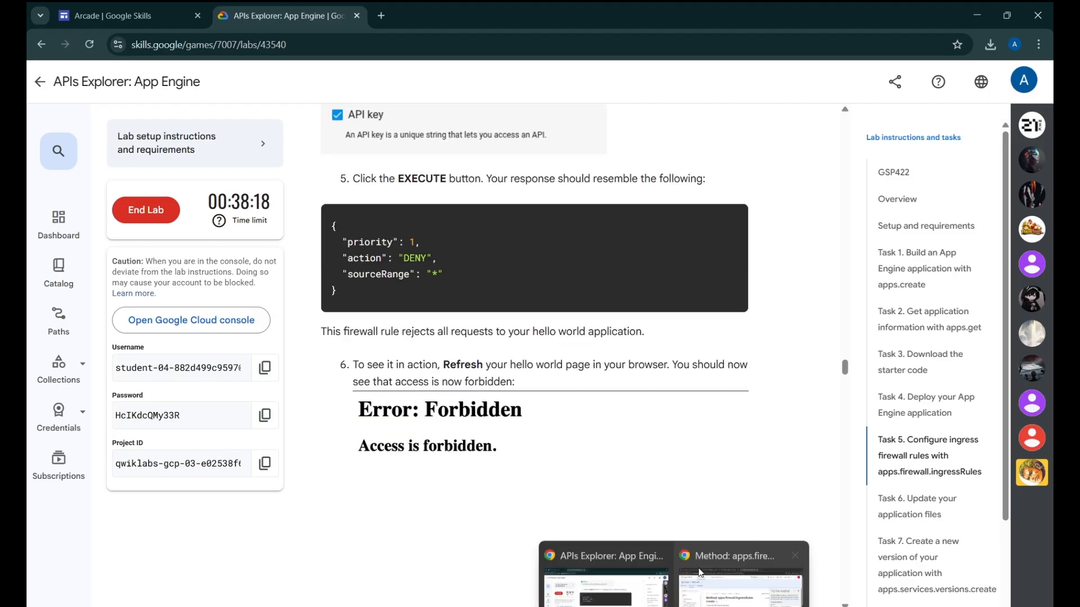
left_click(746, 574)
scroll(899, 365, "down", 3)
left_click(821, 545)
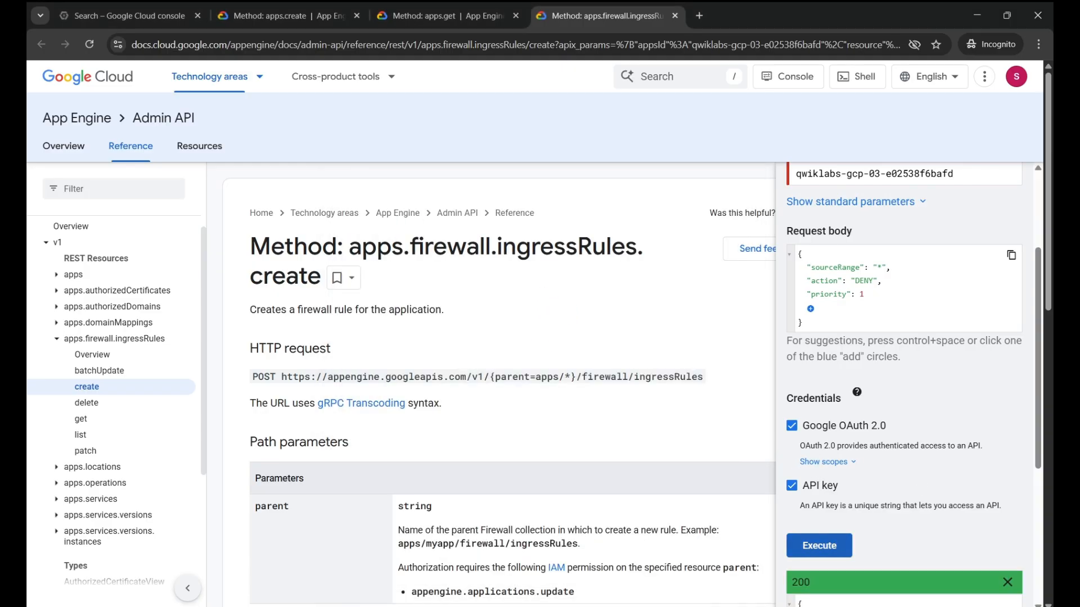
Switch to the lab instructions and open the direct link to the apps.firewall.ingressRules.list method in the incognito window
key("alt+Tab")
scroll(604, 457, "down", 4)
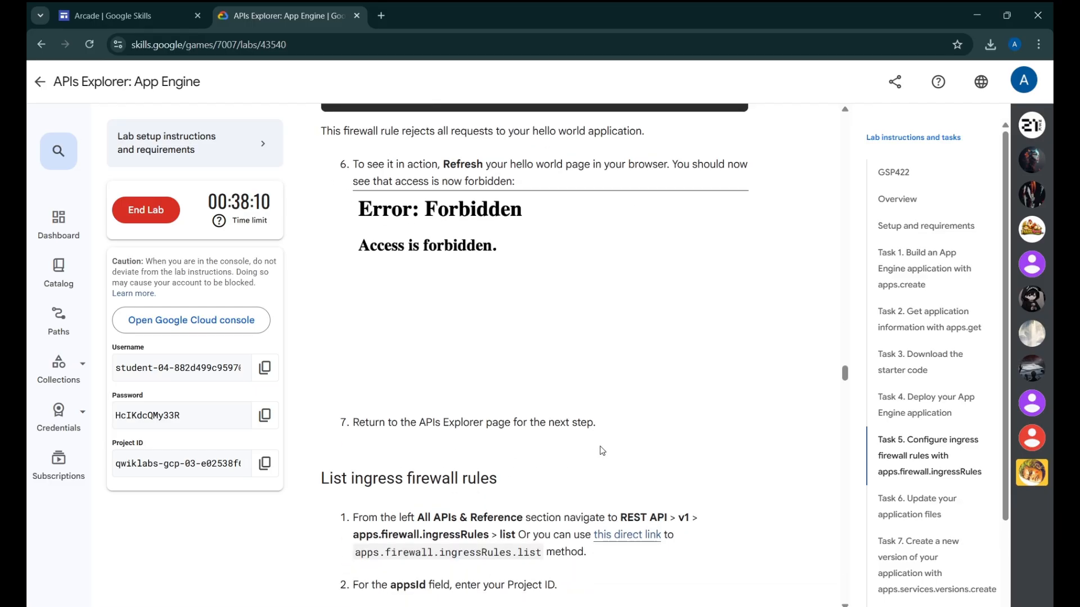
scroll(602, 450, "down", 6)
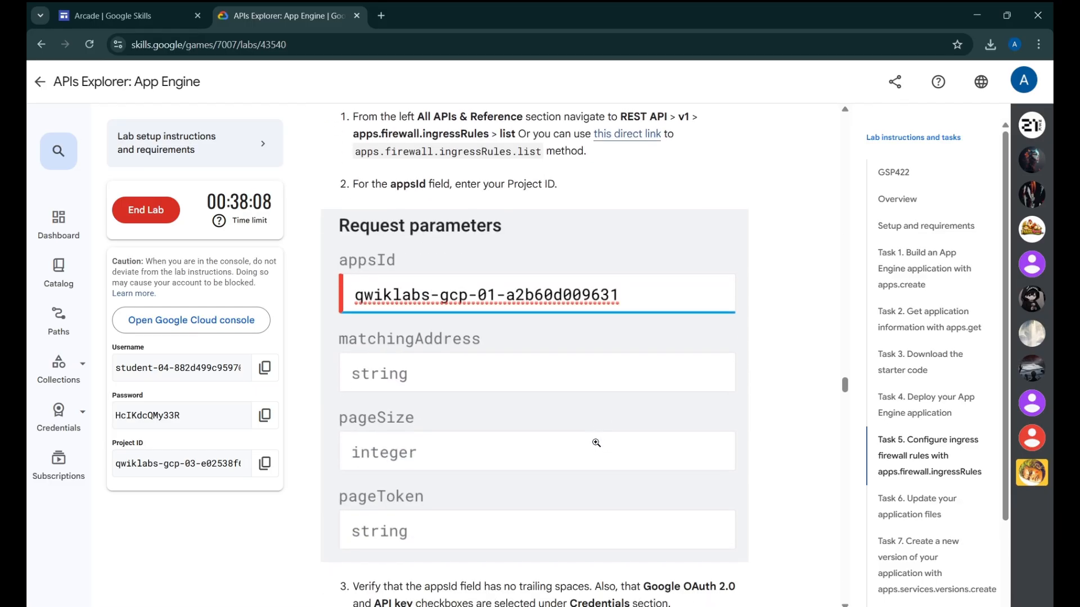
right_click(631, 135)
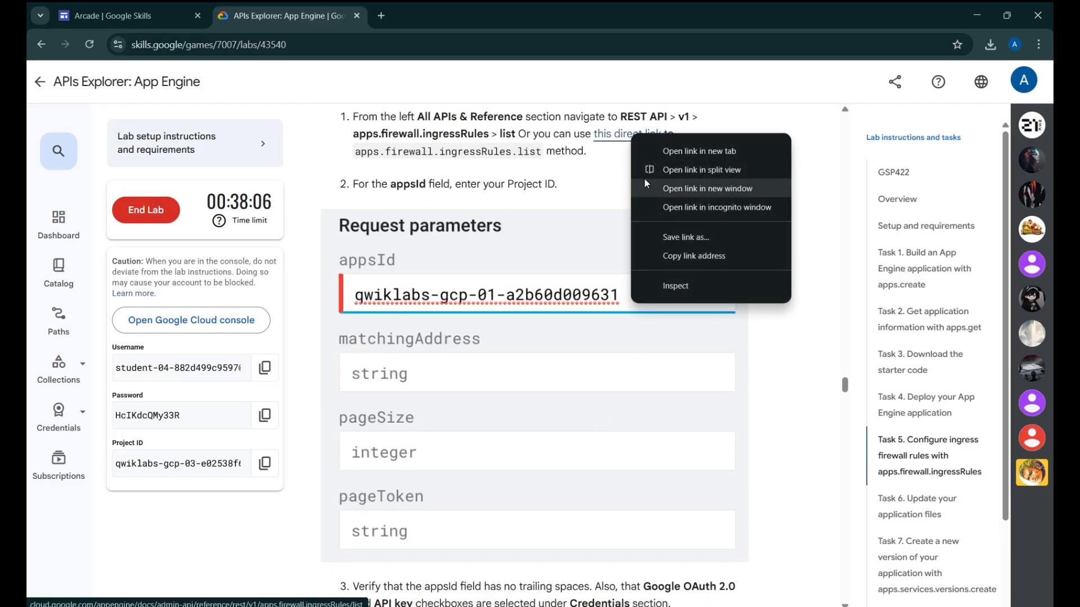
left_click(666, 208)
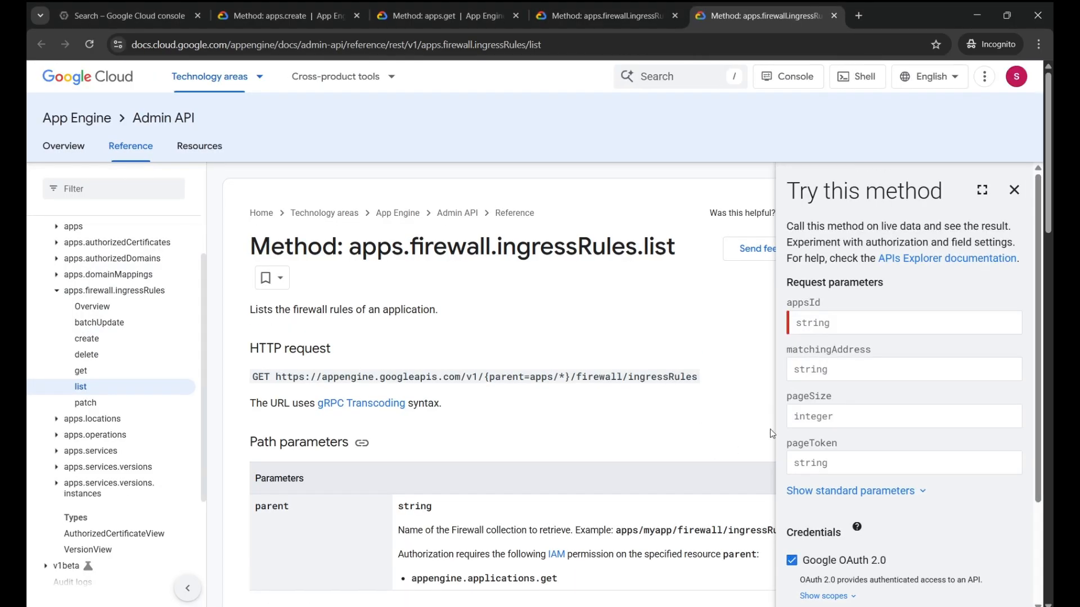
Set appsId to the project ID qwiklabs-gcp-03-e02538f6bafd in the apps.firewall.ingressRules.list request
left_click(631, 571)
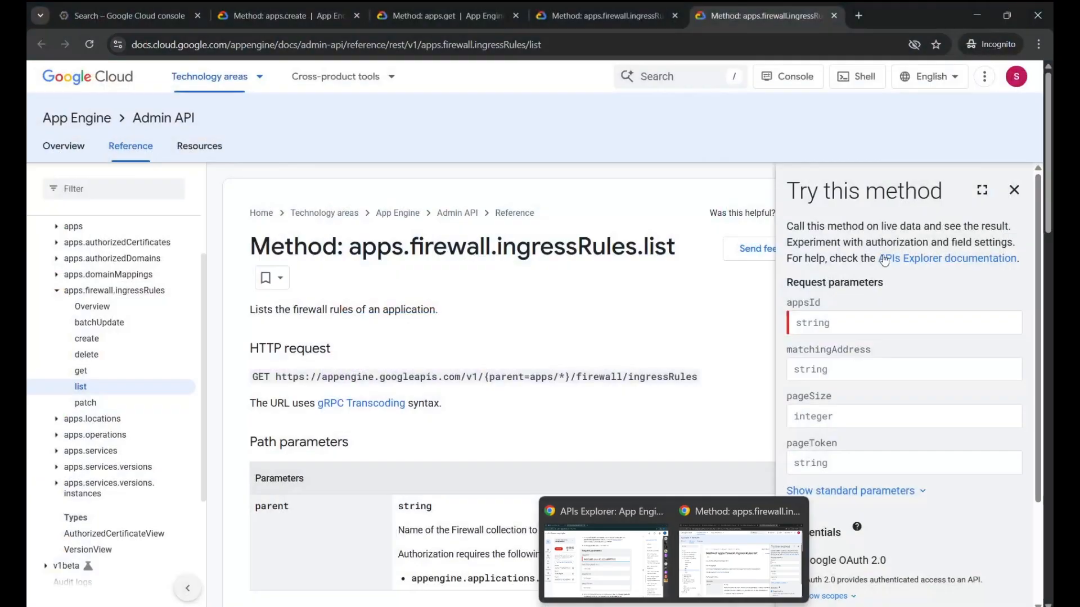
left_click(741, 562)
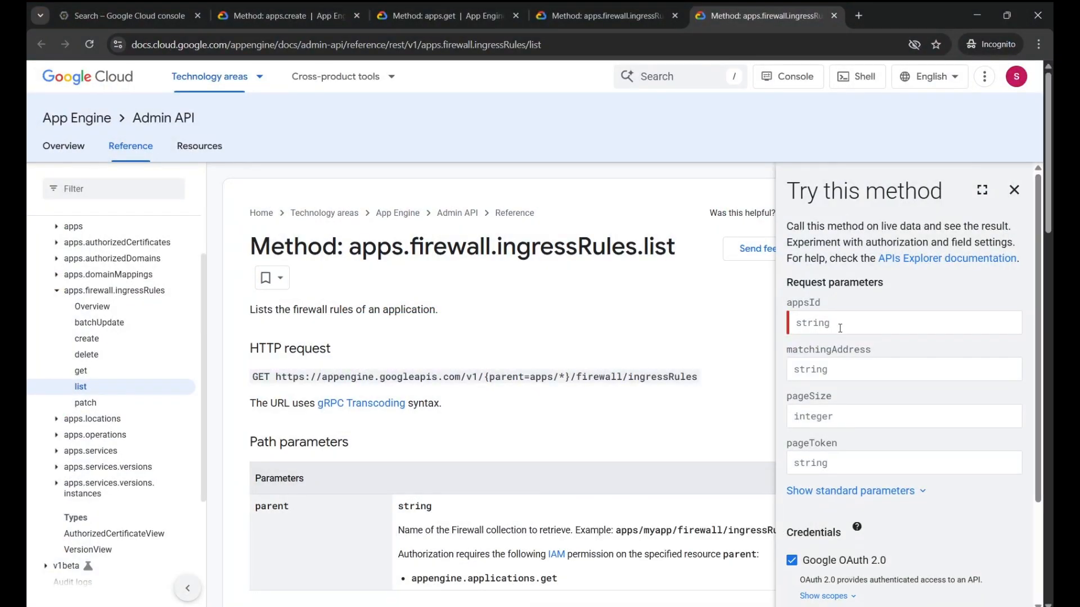
left_click(838, 328)
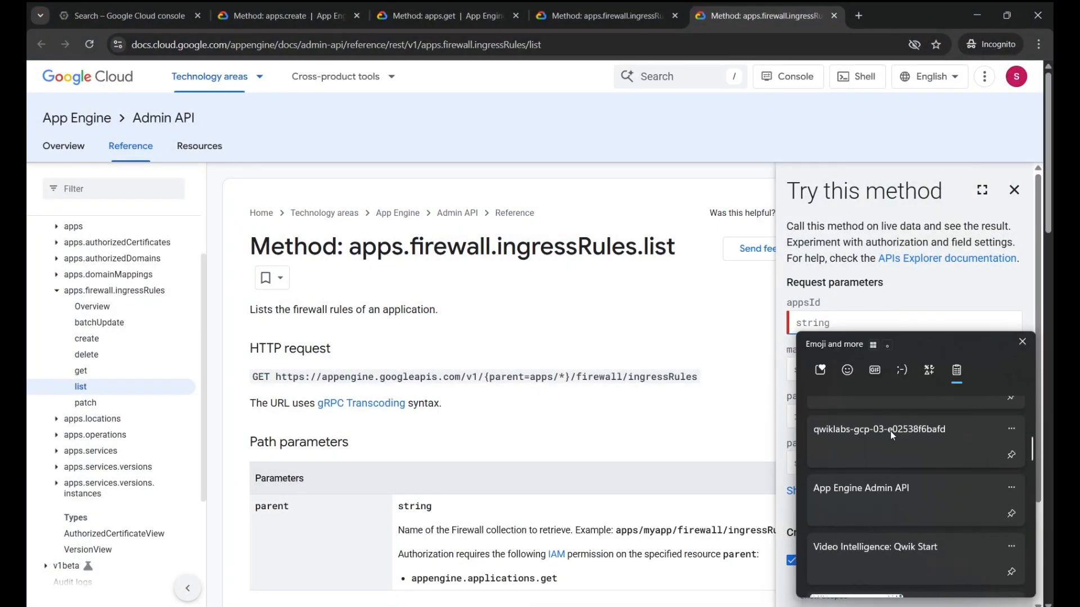
left_click(890, 431)
Check the lab's remaining steps for listing ingress firewall rules and execute the apps.firewall.ingressRules.list request
mouse_move(674, 606)
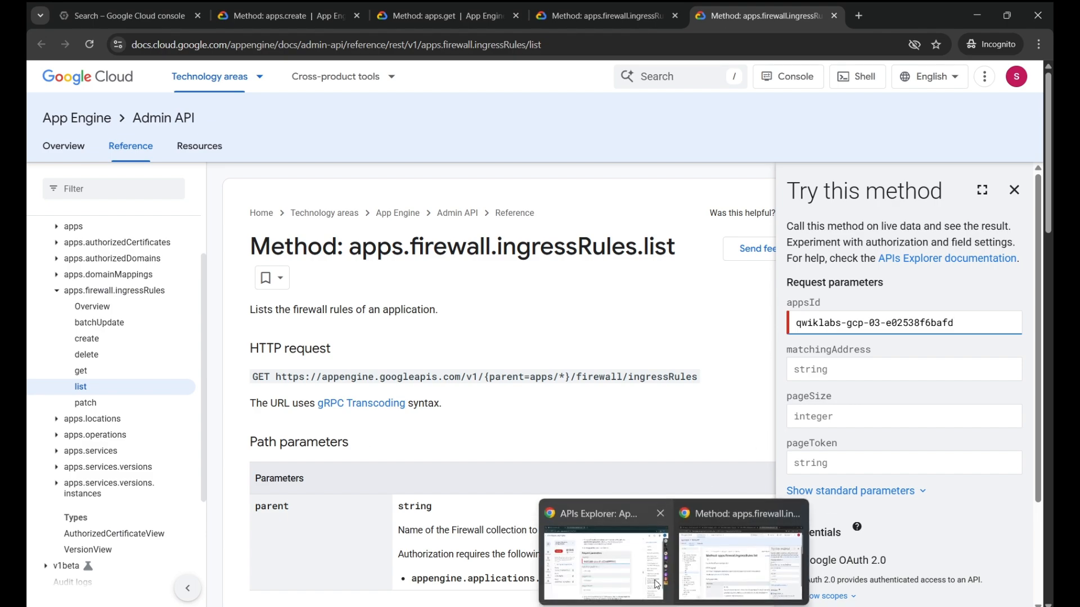
left_click(630, 562)
scroll(666, 464, "down", 7)
scroll(666, 454, "down", 5)
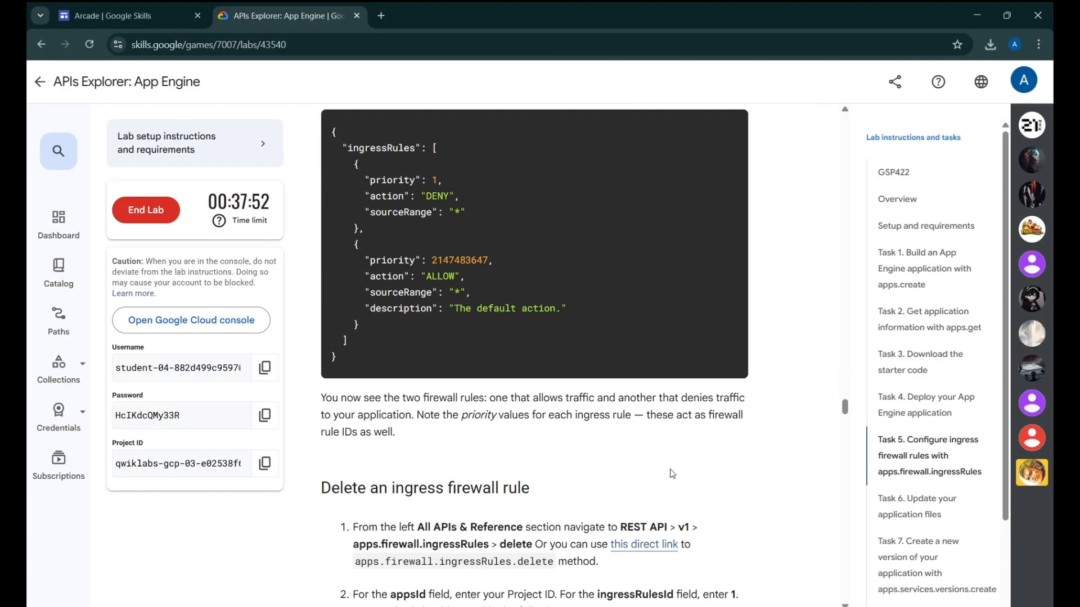
mouse_move(674, 606)
left_click(713, 559)
scroll(831, 454, "down", 3)
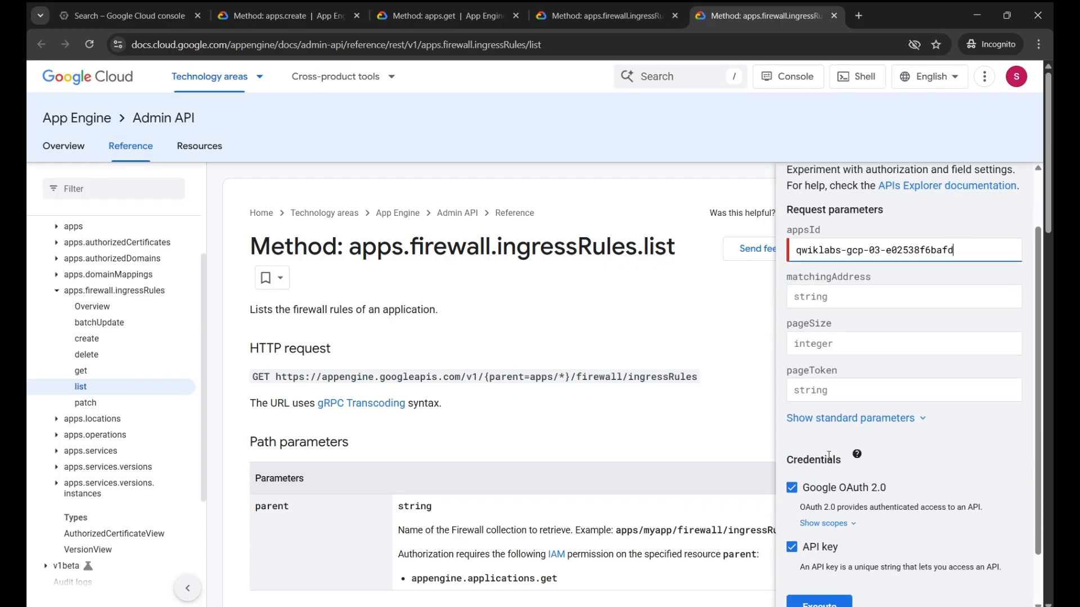
left_click(808, 549)
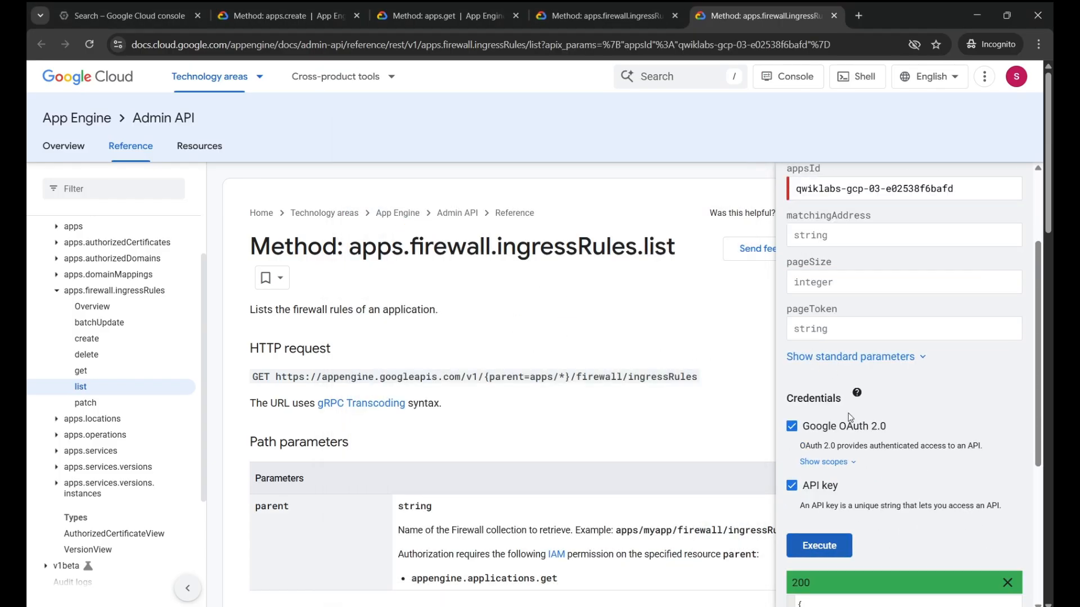
Return to the lab instructions and open the direct link to the apps.firewall.ingressRules.delete method in the incognito window
mouse_move(673, 605)
left_click(596, 537)
scroll(620, 383, "down", 5)
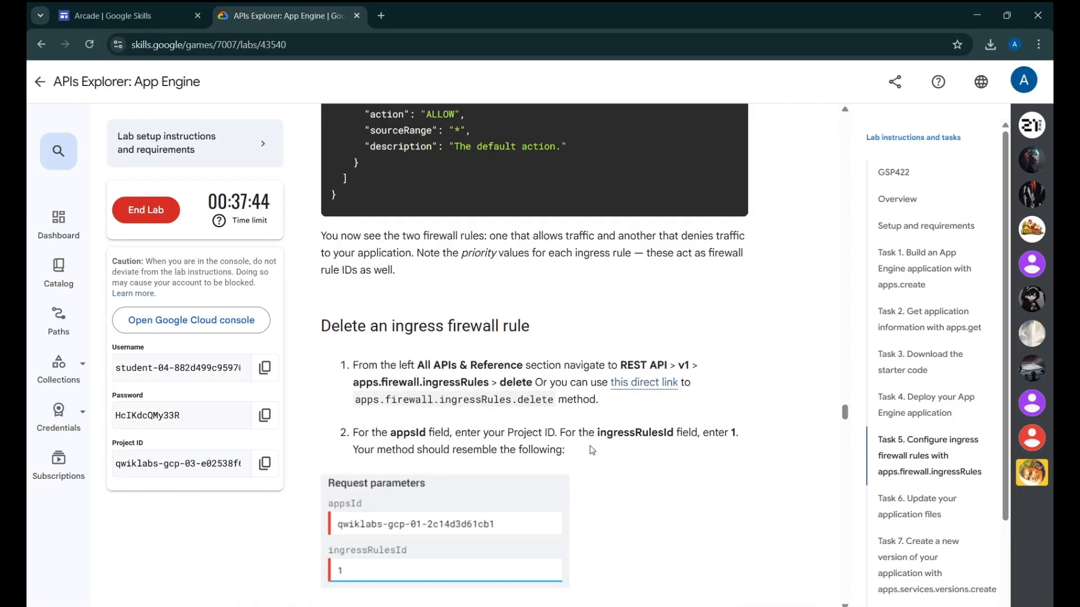
right_click(637, 197)
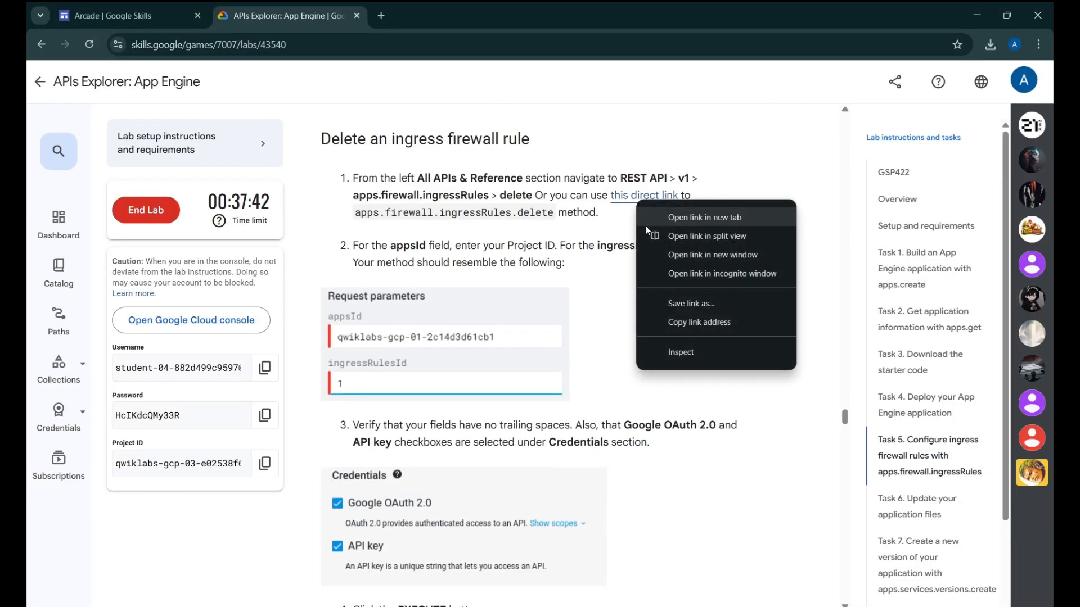
left_click(660, 278)
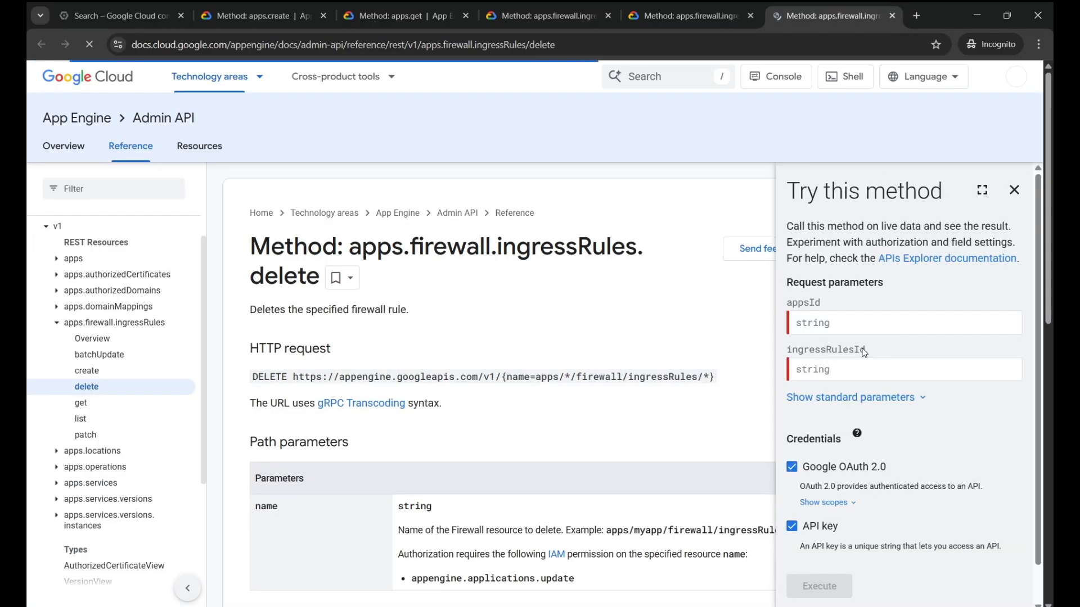
In the delete request, set appsId to qwiklabs-gcp-03-e02538f6bafd and ingressRulesId to 1
left_click(646, 598)
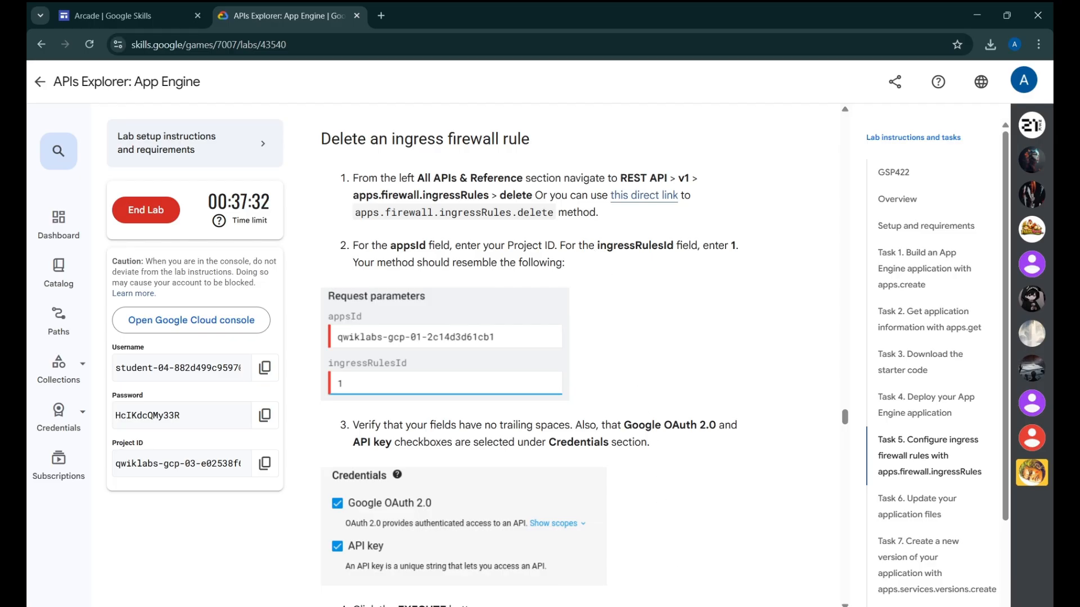
left_click(860, 588)
left_click(838, 323)
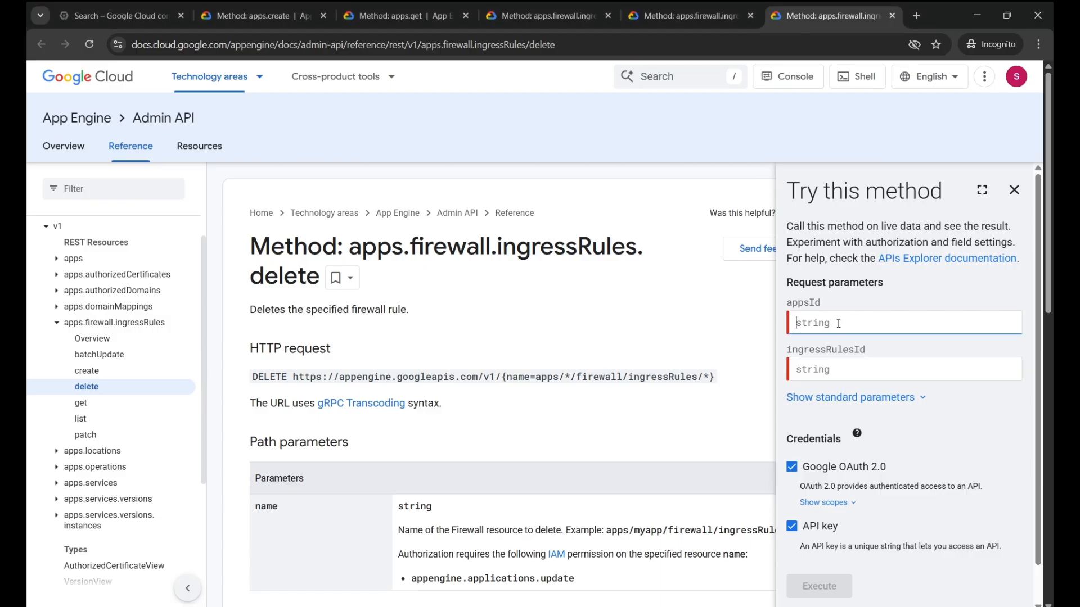
key("super+v")
scroll(909, 462, "down", 3)
left_click(889, 419)
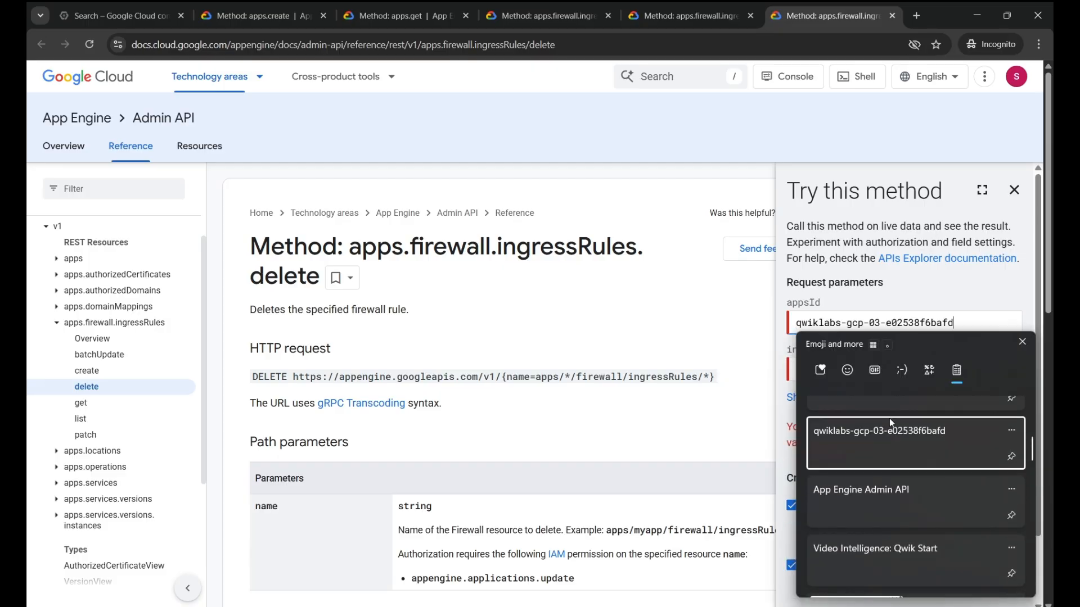
left_click(866, 372)
type("`")
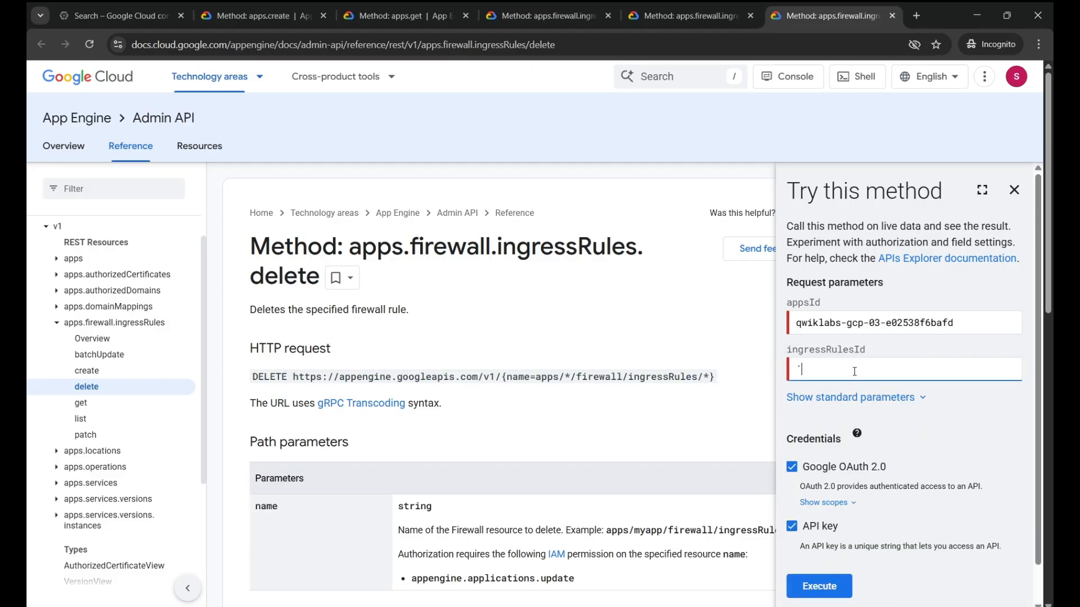
key("BackSpace")
type("1")
Check the lab's remaining deletion steps and execute the apps.firewall.ingressRules.delete request
key("alt+Tab")
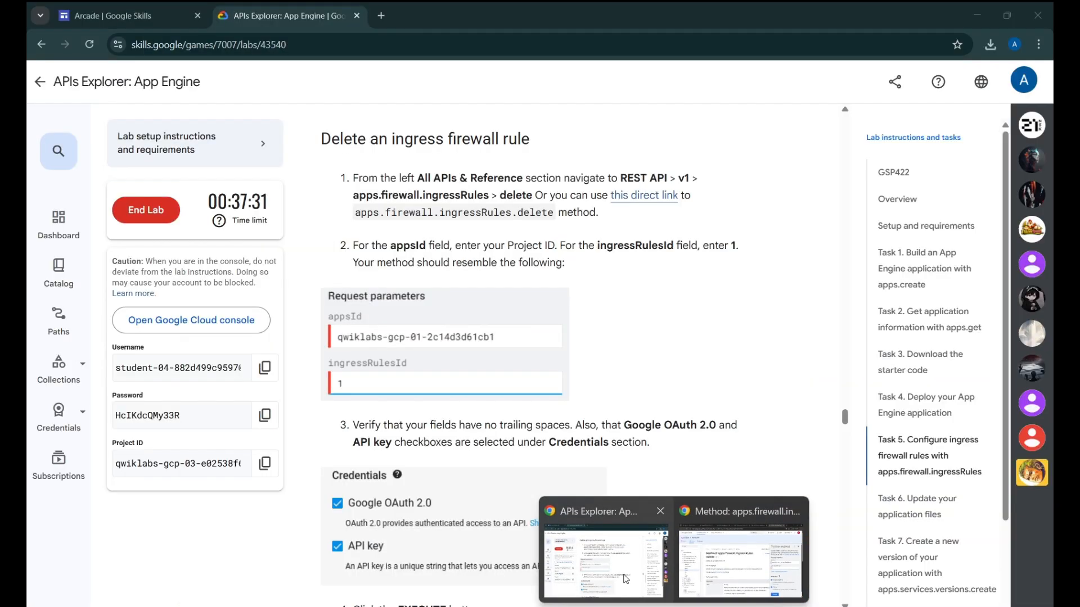
scroll(610, 285, "down", 3)
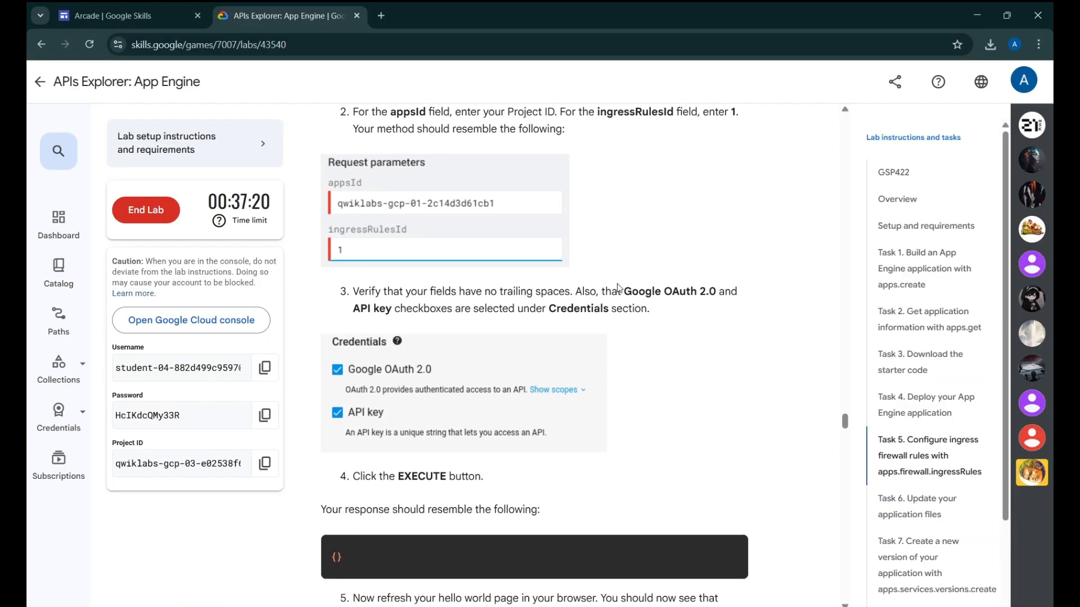
scroll(682, 550, "down", 1)
key("alt+Tab")
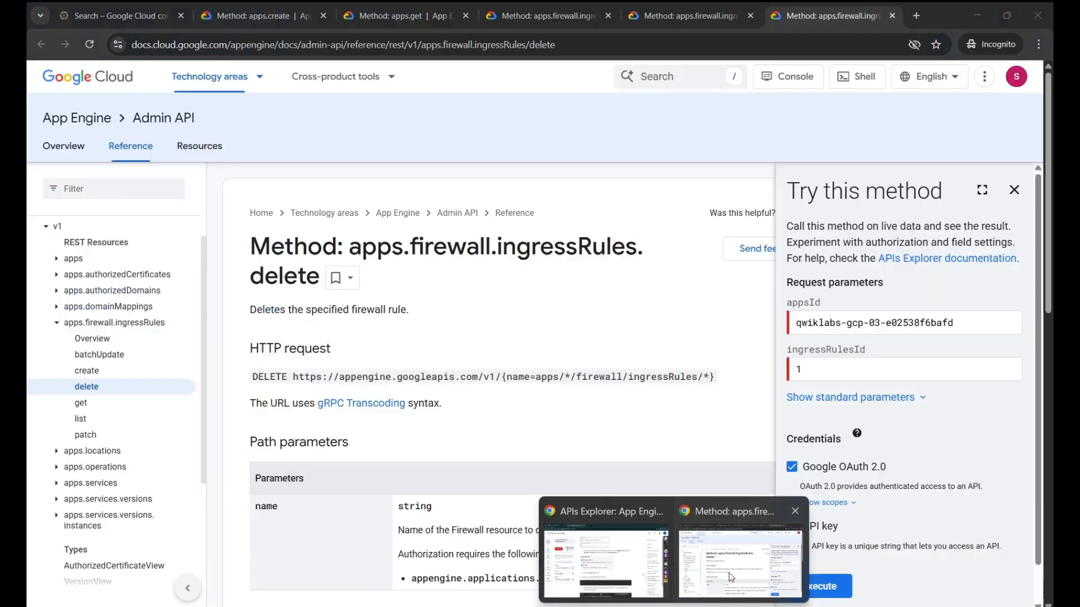
left_click(830, 587)
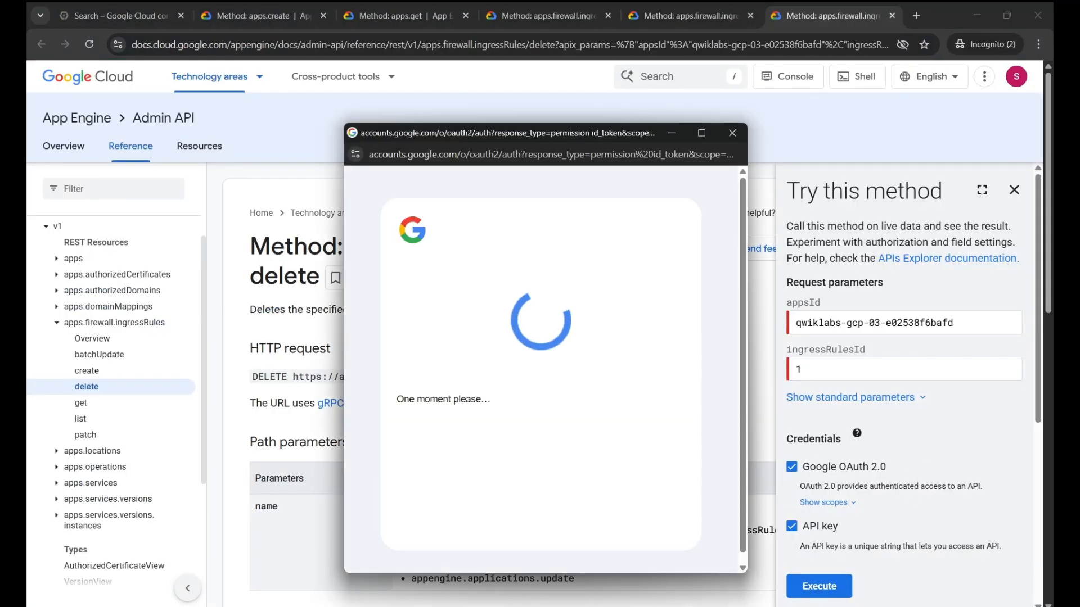
scroll(859, 468, "down", 1)
scroll(858, 468, "down", 2)
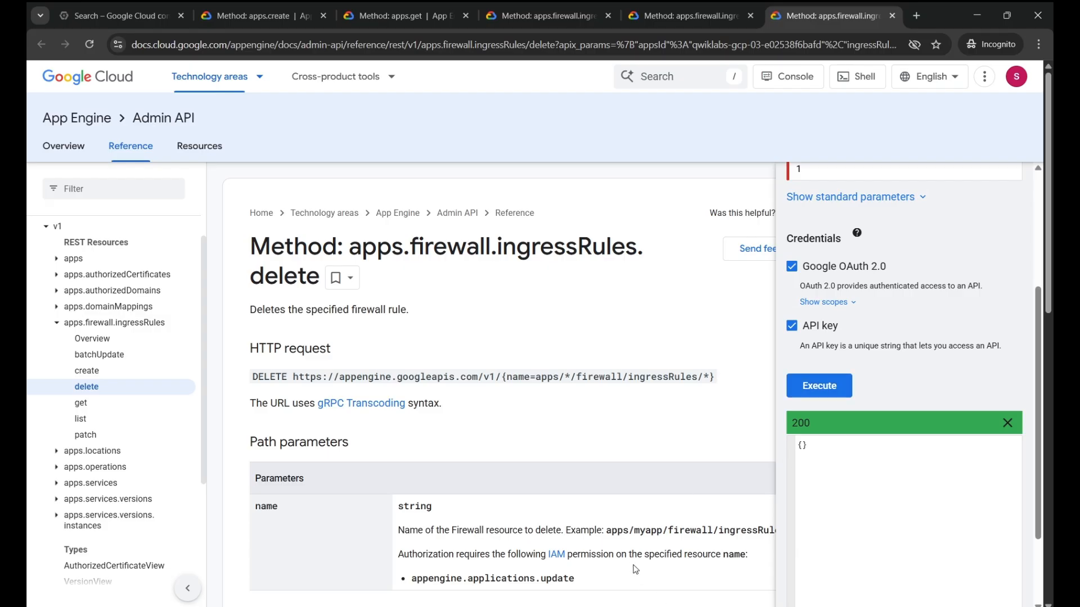
Read on to Task 6 in the lab instructions and copy the command that changes to the hello_world directory
mouse_move(674, 606)
left_click(602, 544)
scroll(578, 437, "down", 8)
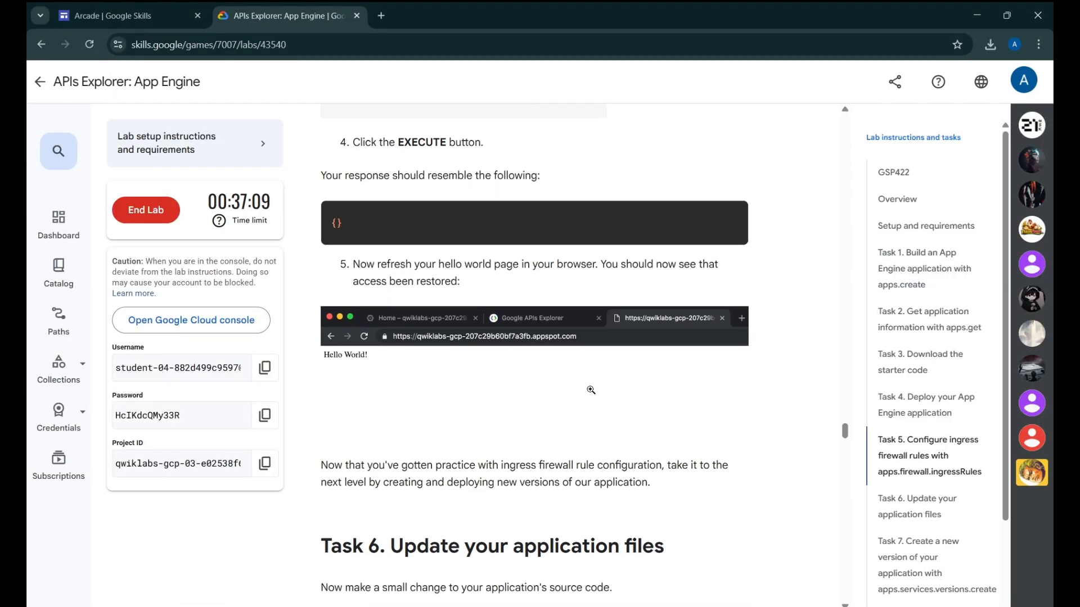
scroll(591, 387, "down", 2)
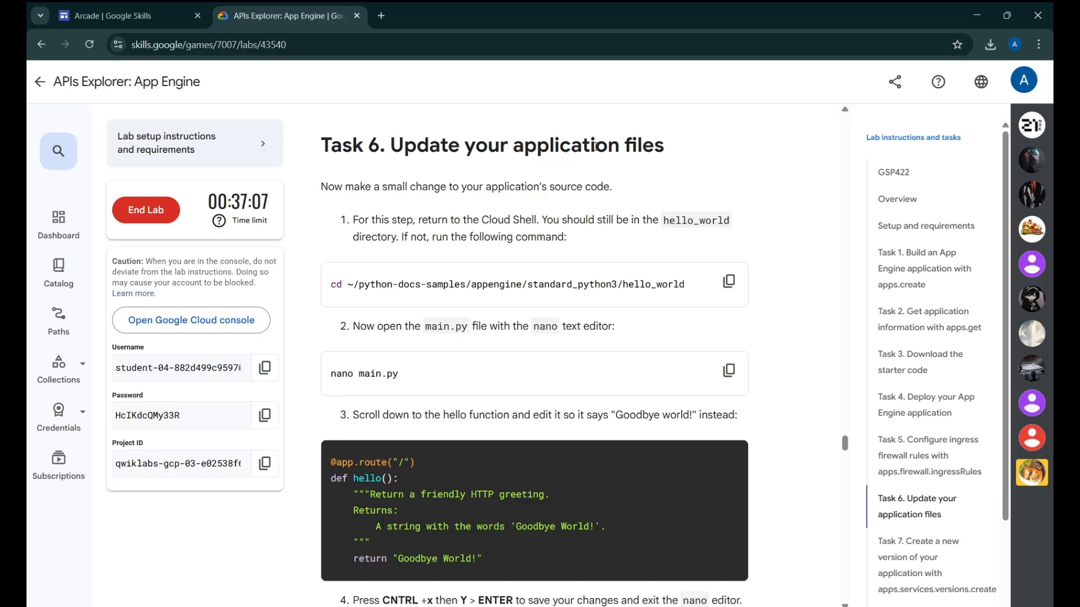
scroll(595, 146, "down", 2)
left_click(728, 147)
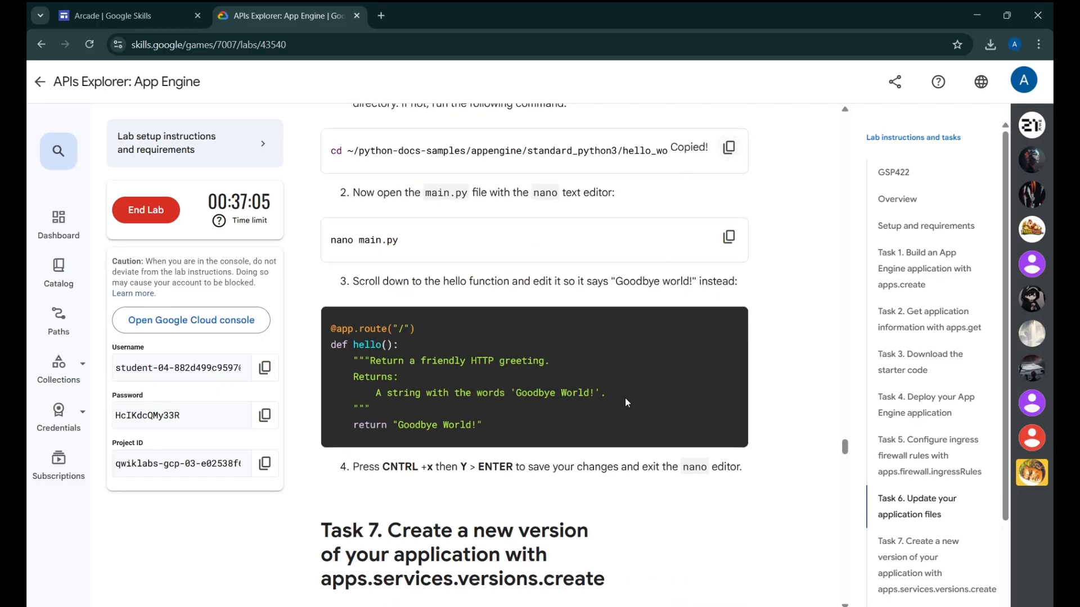
Preview Task 7 in the lab, then run cd ~/python-docs-samples/appengine/standard_python3/hello_world in Cloud Shell
scroll(627, 402, "down", 14)
scroll(631, 388, "up", 8)
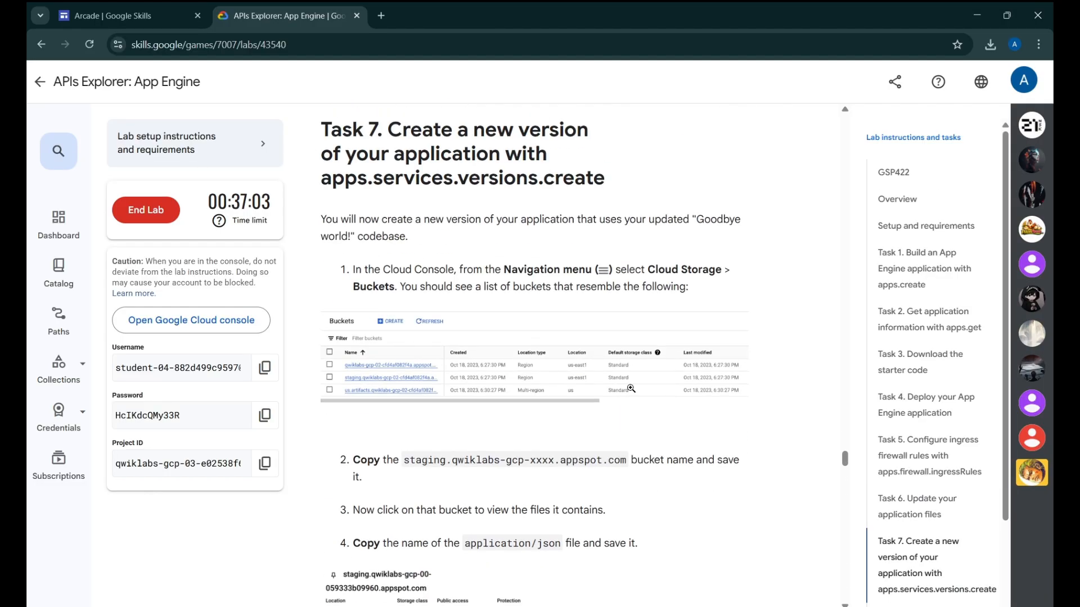
scroll(631, 388, "up", 10)
left_click(690, 585)
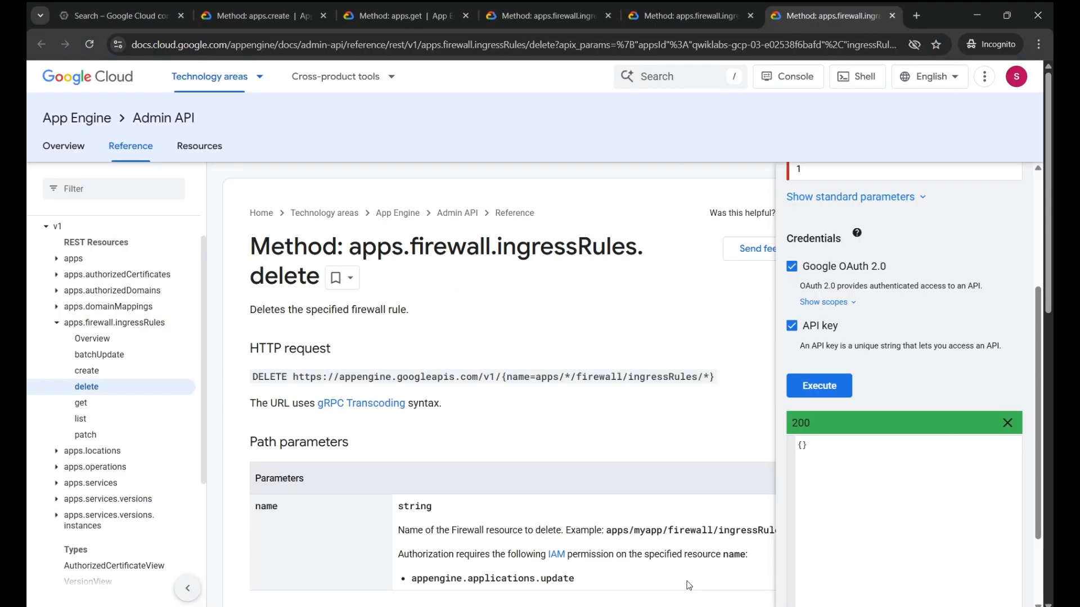
left_click(168, 15)
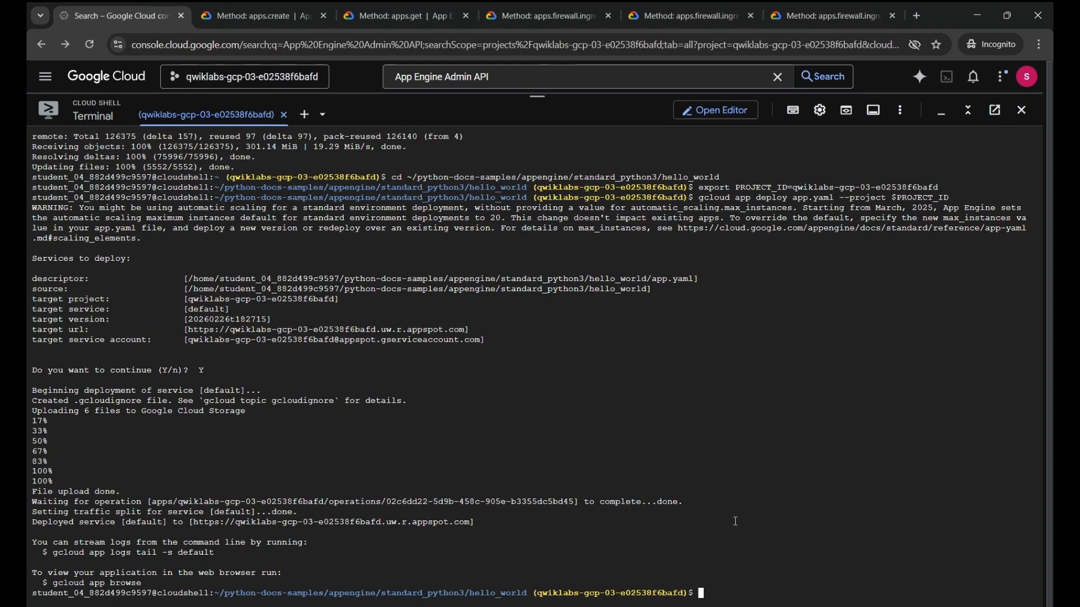
key("ctrl+v")
key("Return")
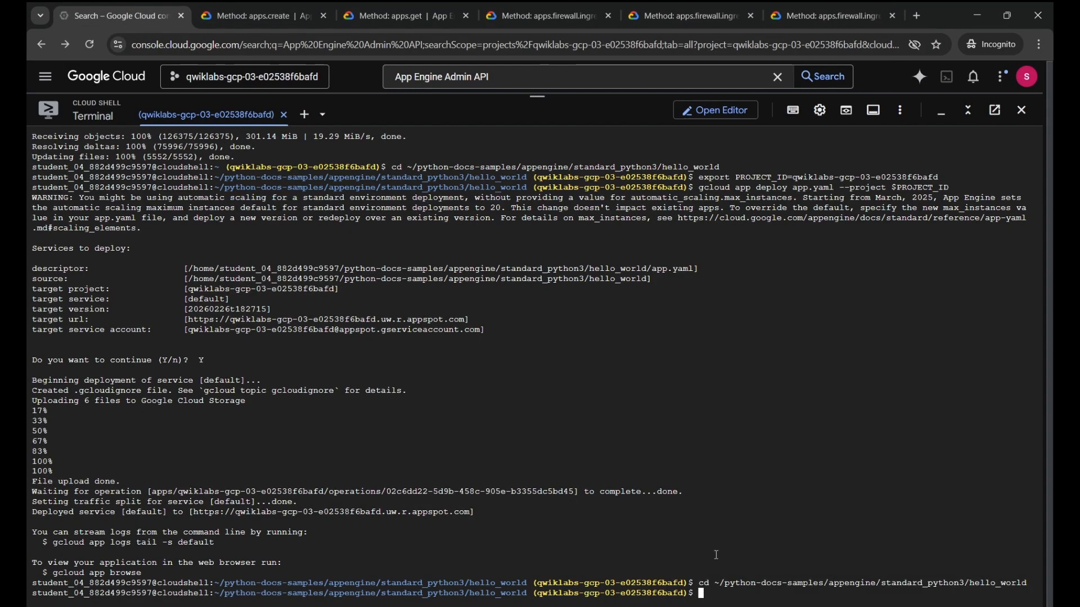
Copy the nano main.py command from Task 6 and run it in Cloud Shell to open the file for editing
left_click(626, 574)
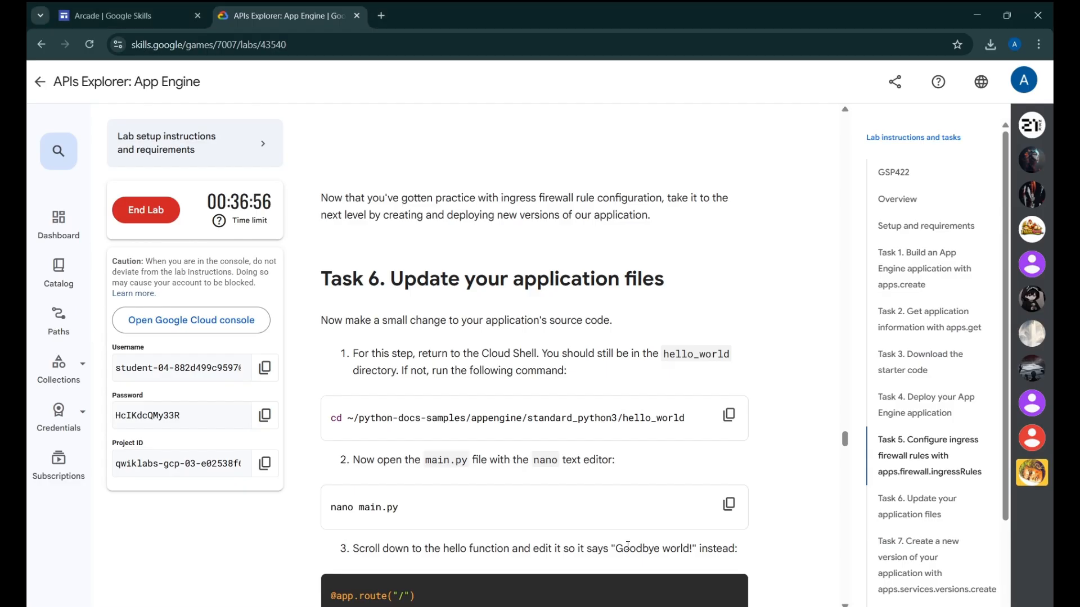
left_click(729, 504)
mouse_move(670, 605)
left_click(748, 542)
key("ctrl+v")
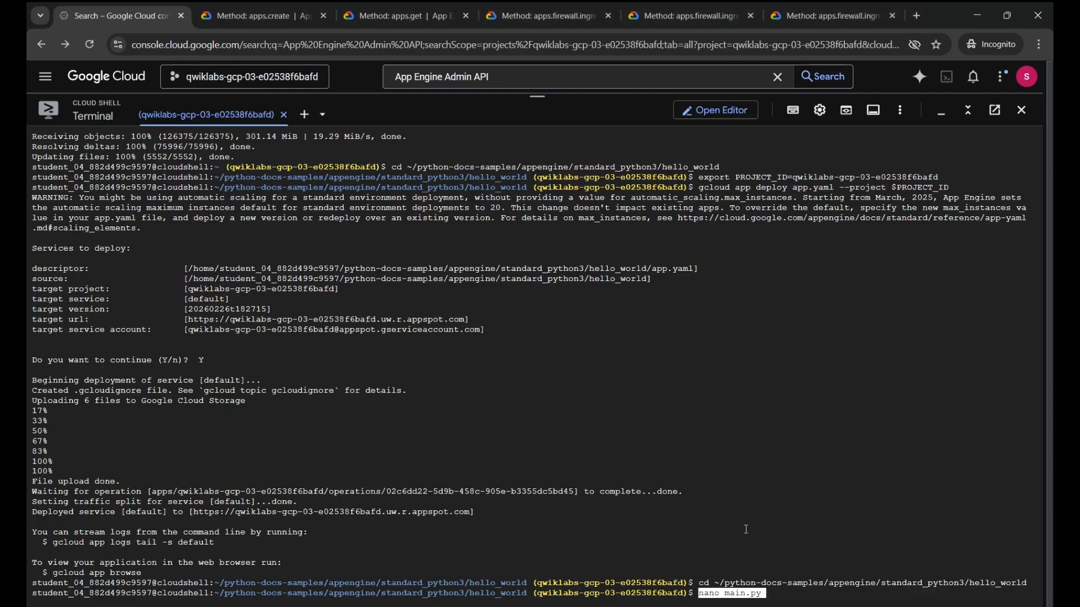
key("Return")
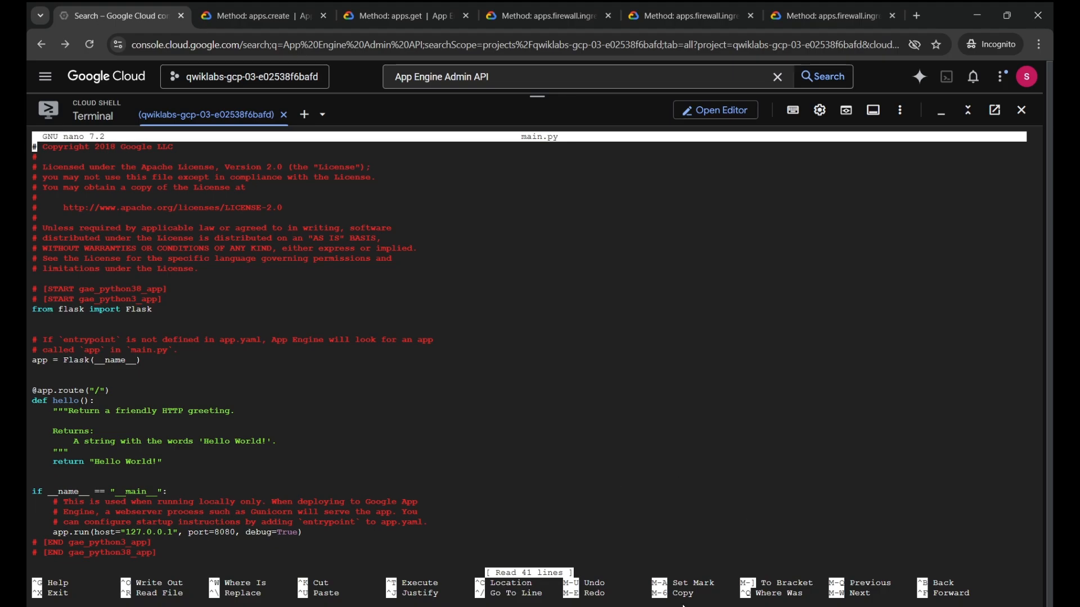
Check the hello function edit described in Task 6 of the lab and highlight its new text, Goodbye world!
mouse_move(683, 605)
left_click(618, 568)
scroll(575, 400, "down", 8)
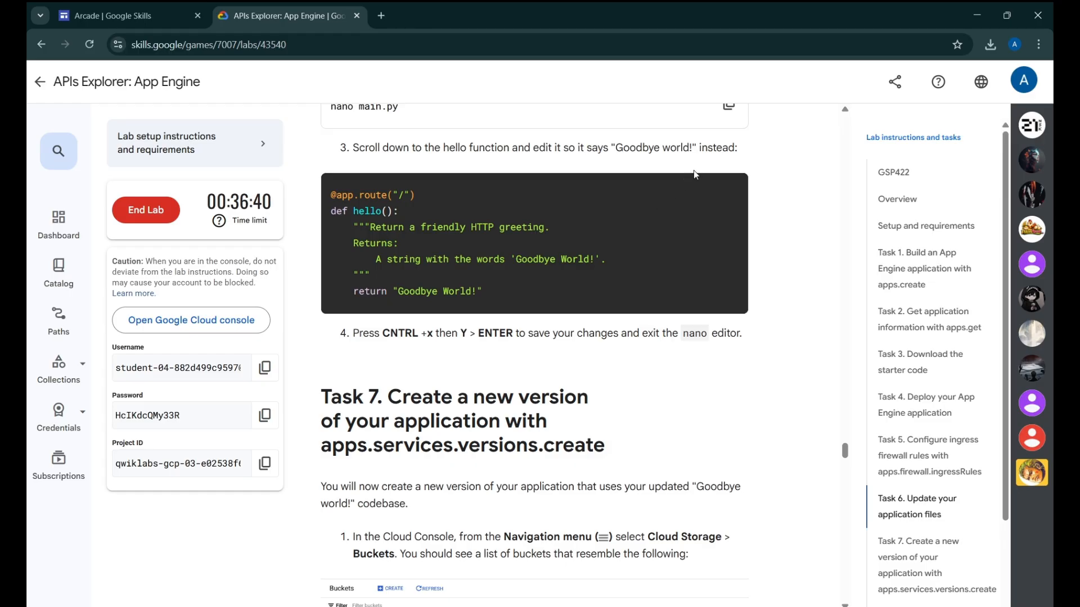
left_click_drag(619, 151, 692, 151)
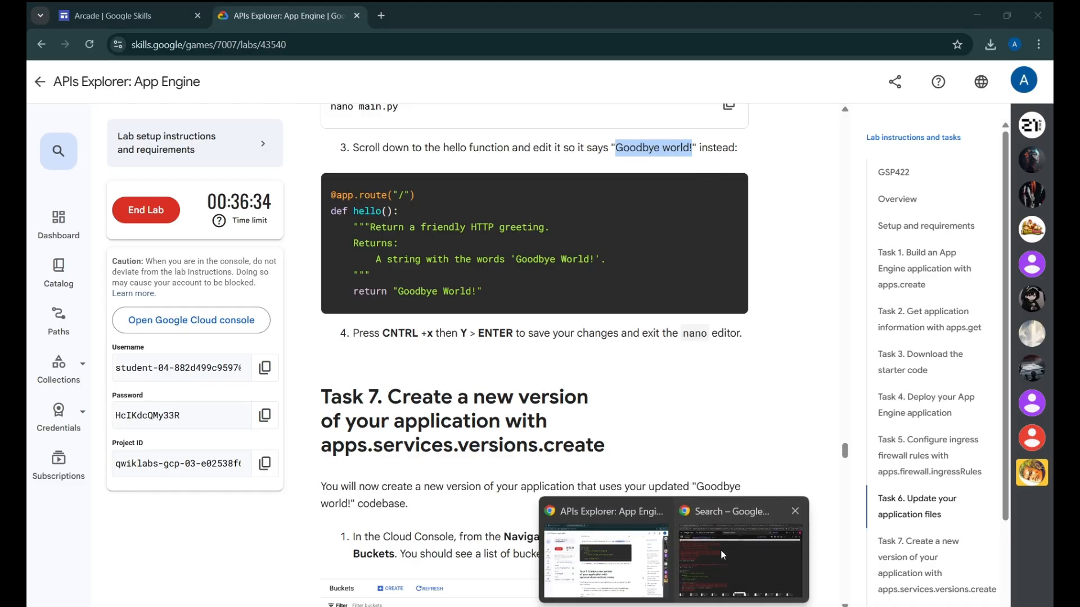
In main.py, replace the Hello World! string returned by the hello function with Goodbye world! and a closing quotation mark
left_click(720, 544)
key("Down")
key("Down")
key("Down")
key("Down")
key("Down")
key("Down")
key("Down")
key("Down")
key("Down")
key("Down")
key("Down")
key("Down")
key("Down")
key("Down")
key("Down")
key("Down")
key("Down")
key("Down")
key("Down")
key("Down")
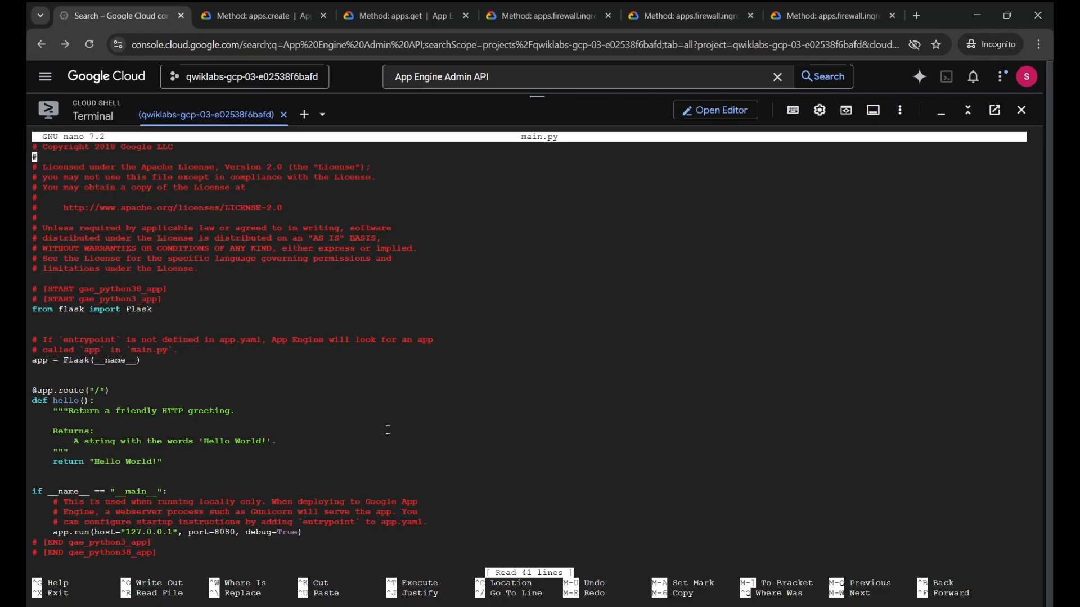
key("Down")
key("Down")
key("Down")
key("Down")
key("Down")
key("Down")
key("Down")
key("Down")
key("Down")
key("Down")
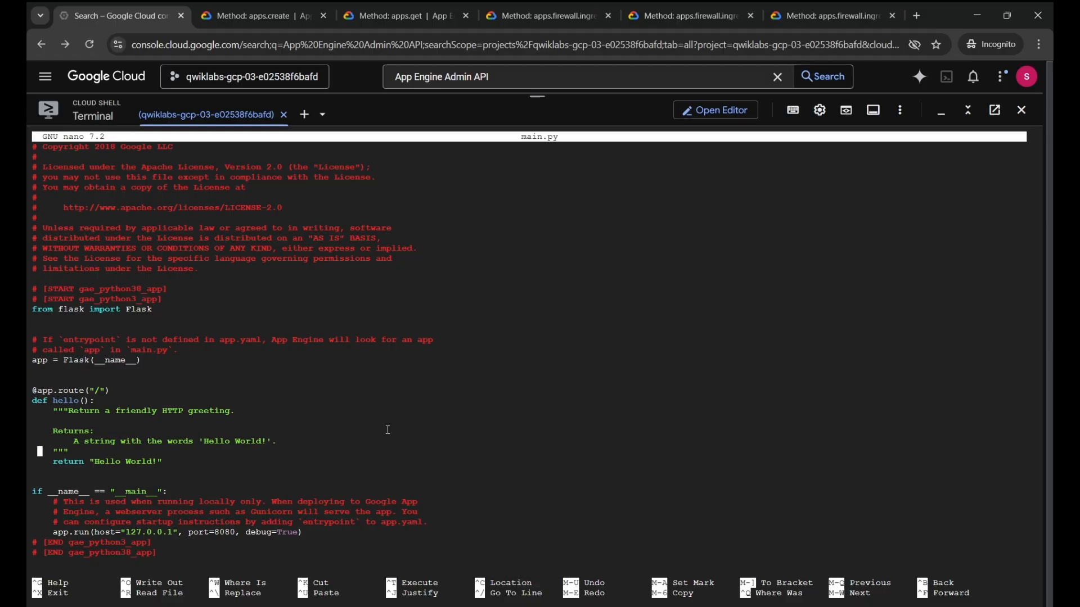
key("Down")
key("Down")
key("Down")
key("Up")
key("Up")
key("Right")
key("ctrl+Right")
key("ctrl+Right")
key("Right")
key("Right")
key("Right")
key("Right")
key("Right")
key("Right")
key("Right")
key("Right")
key("Right")
key("Right")
key("Right")
key("Right")
key("Right")
key("BackSpace")
key("BackSpace")
key("BackSpace")
key("BackSpace")
key("BackSpace")
key("BackSpace")
key("BackSpace")
key("BackSpace")
key("BackSpace")
key("BackSpace")
key("BackSpace")
key("BackSpace")
key("BackSpace")
key("BackSpace")
type("Goodbye world!\"")
Insert the missing opening quotation mark directly after return on the Goodbye world! line
key("Left")
key("Left")
key("Left")
key("Left")
key("Left")
key("Left")
key("Left")
key("Left")
key("Left")
key("Left")
key("Left")
key("Left")
key("Left")
key("Left")
key("Left")
key("Left")
key("alt")
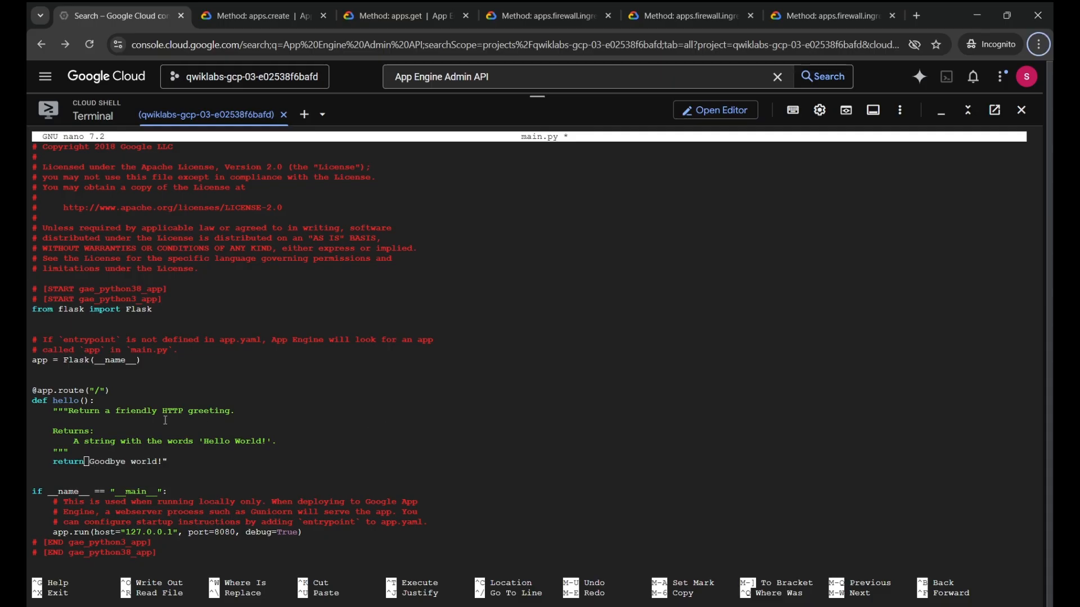
left_click(90, 459)
key("alt")
left_click(93, 460)
type("\"")
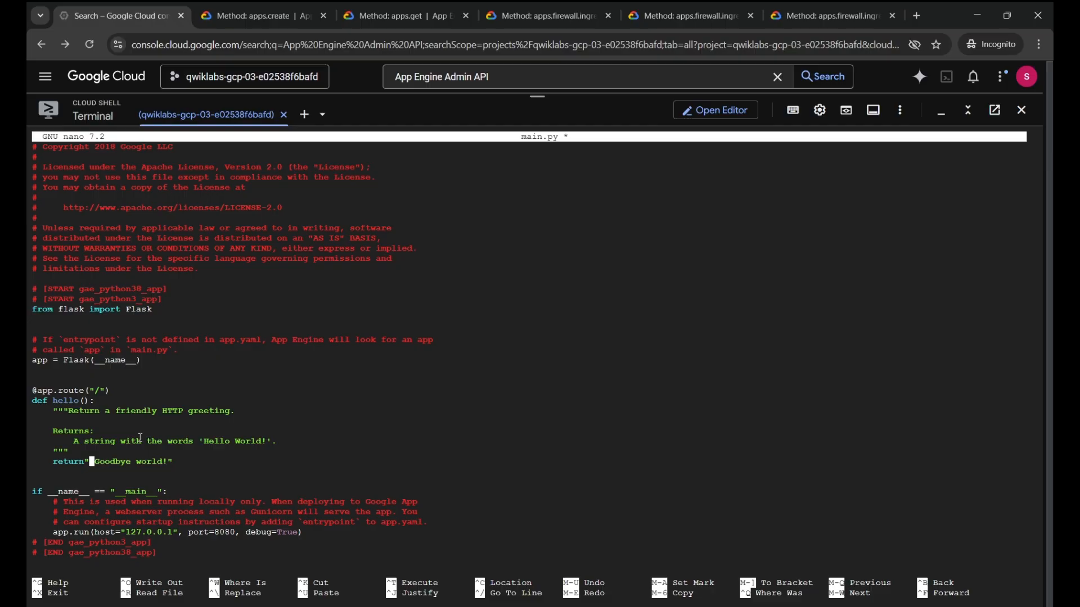
Correct the spacing and opening quotation mark so the line reads return "Goodbye world!"
key("Left")
key("Left")
key("alt")
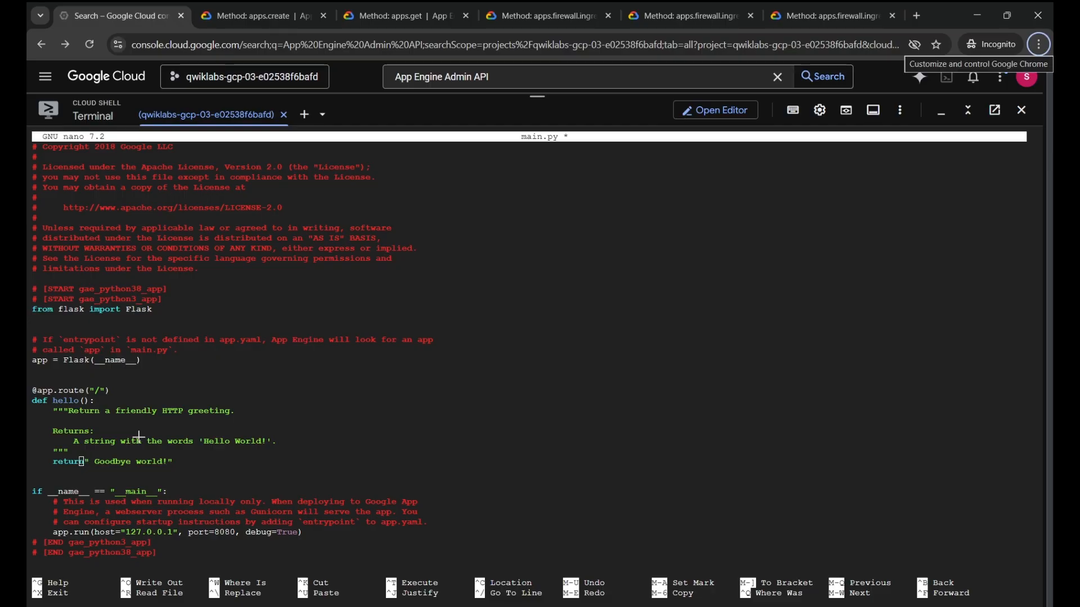
left_click(84, 463)
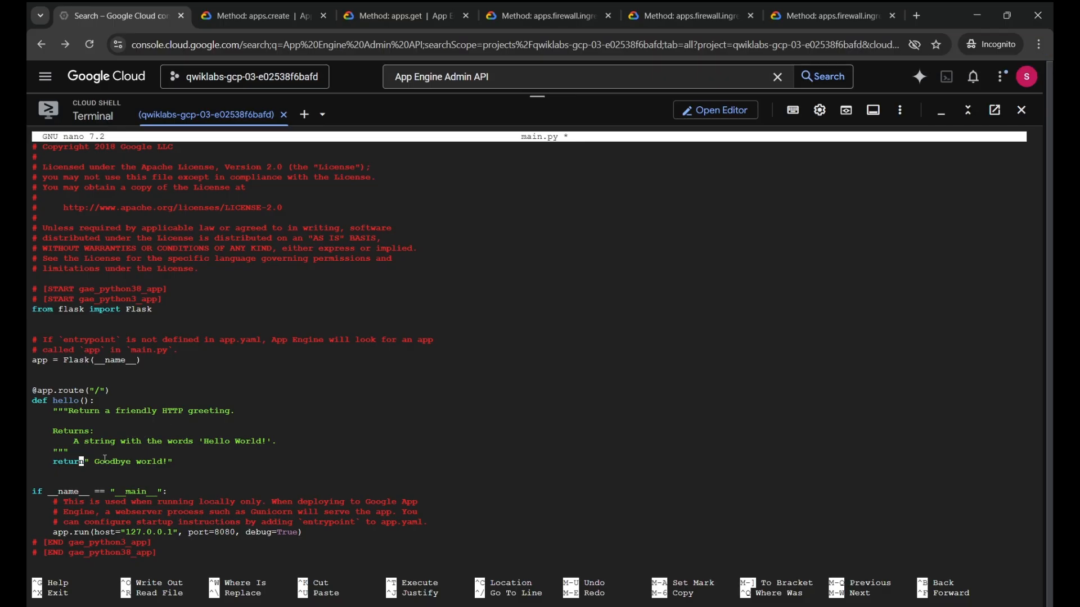
key("Right")
key("Right")
type("\"")
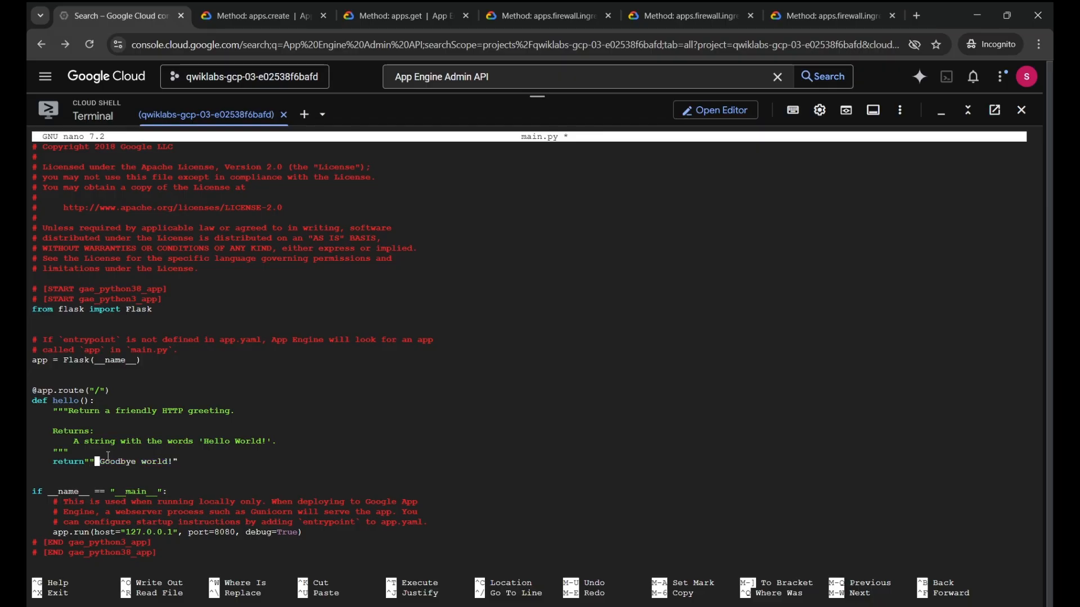
key("Left")
key("BackSpace")
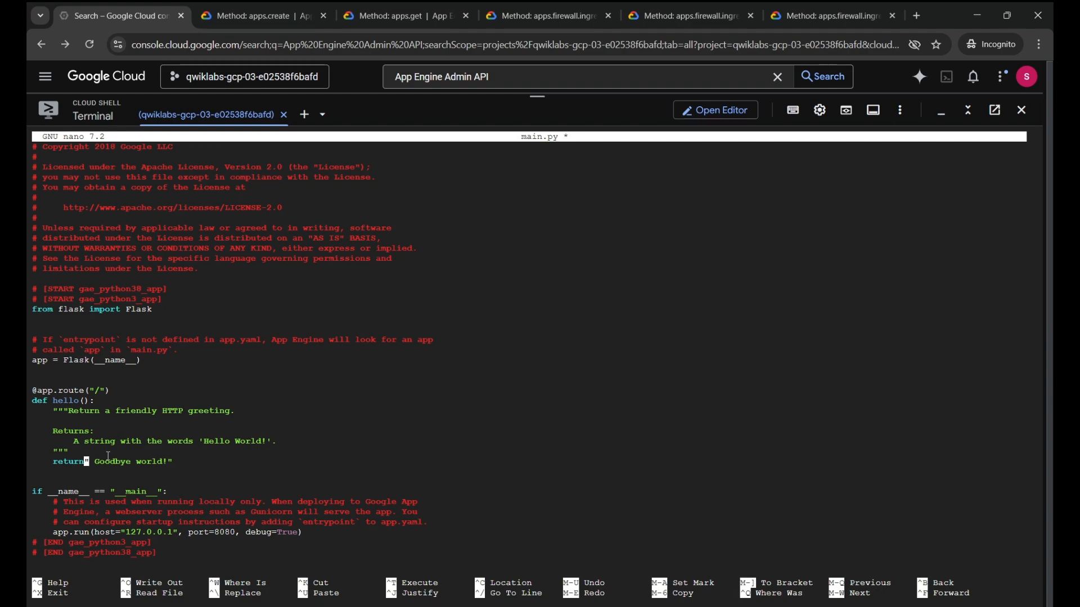
key("Right")
key("Right")
key("BackSpace")
key("BackSpace")
type("\"")
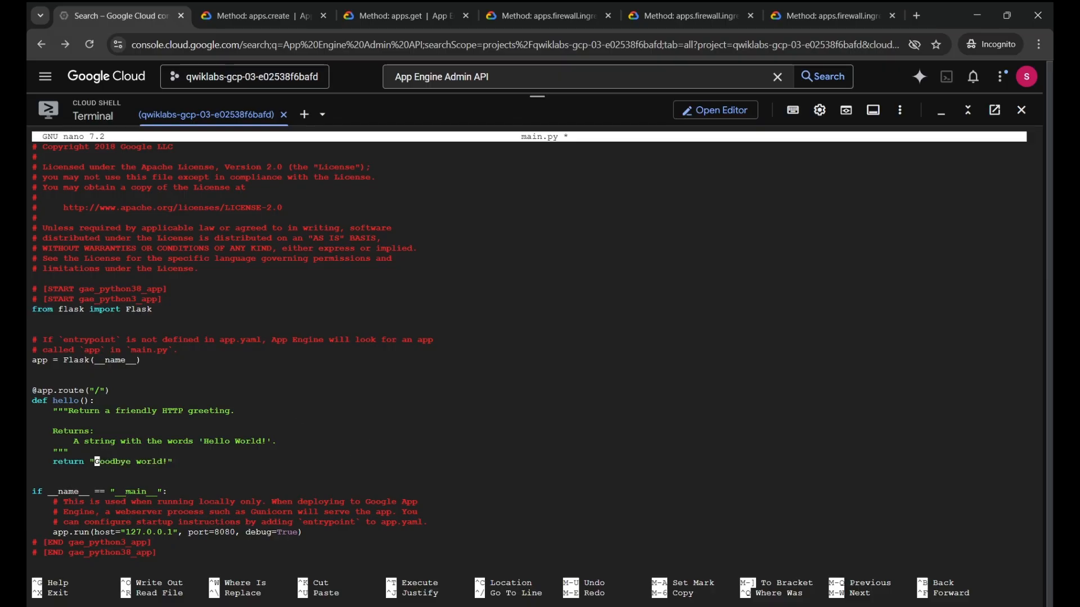
Check the lab's saving instructions, then save main.py under its existing name and exit nano
left_click(614, 551)
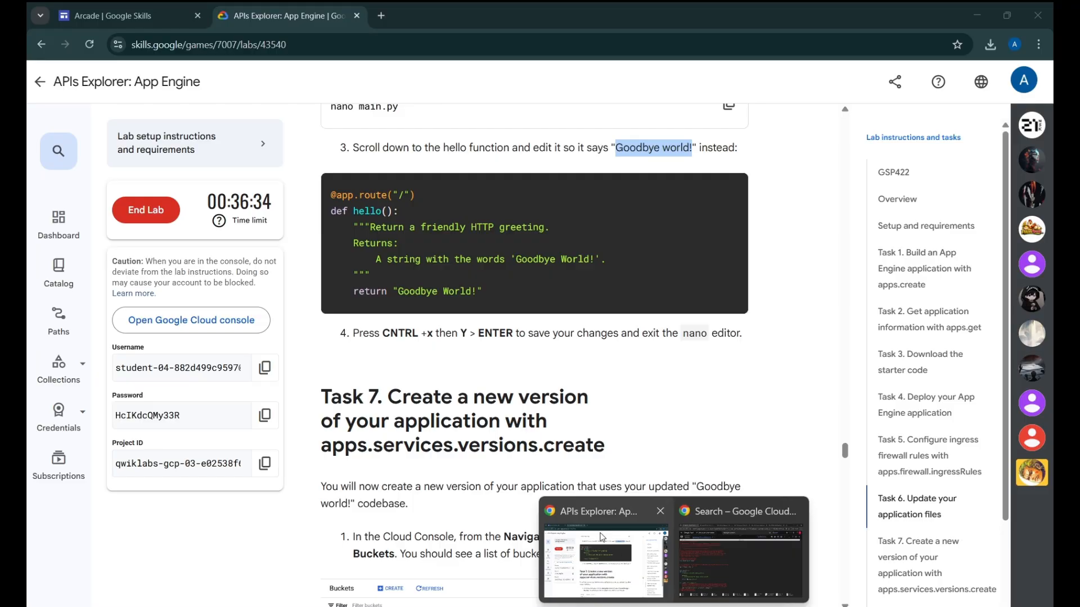
key("ctrl+x")
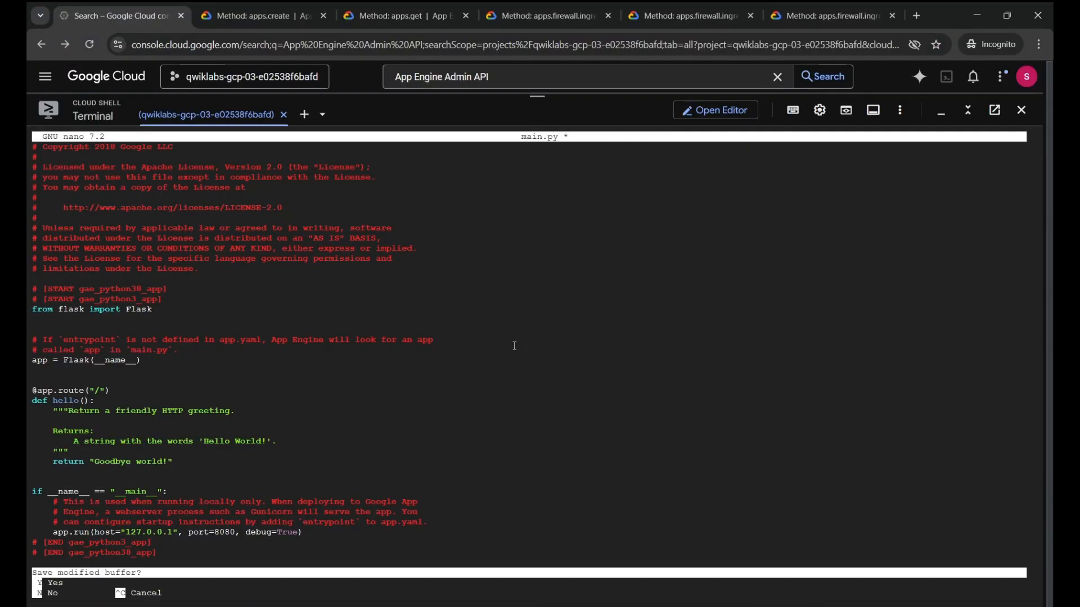
key("y")
key("Return")
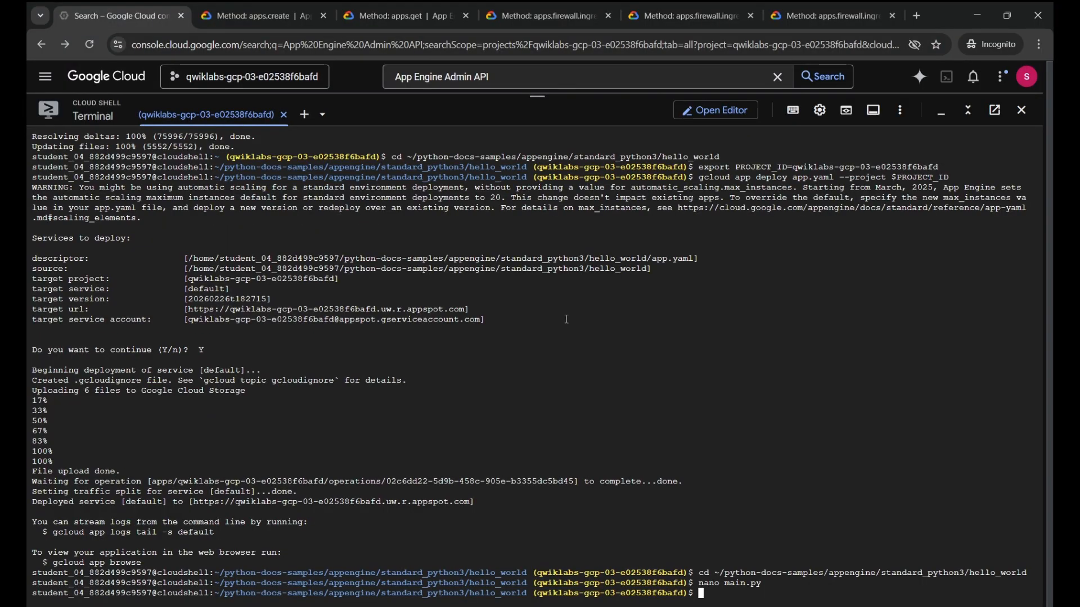
Read the opening instructions of Task 7 about locating the Cloud Storage buckets
key("alt+Tab")
scroll(453, 168, "down", 4)
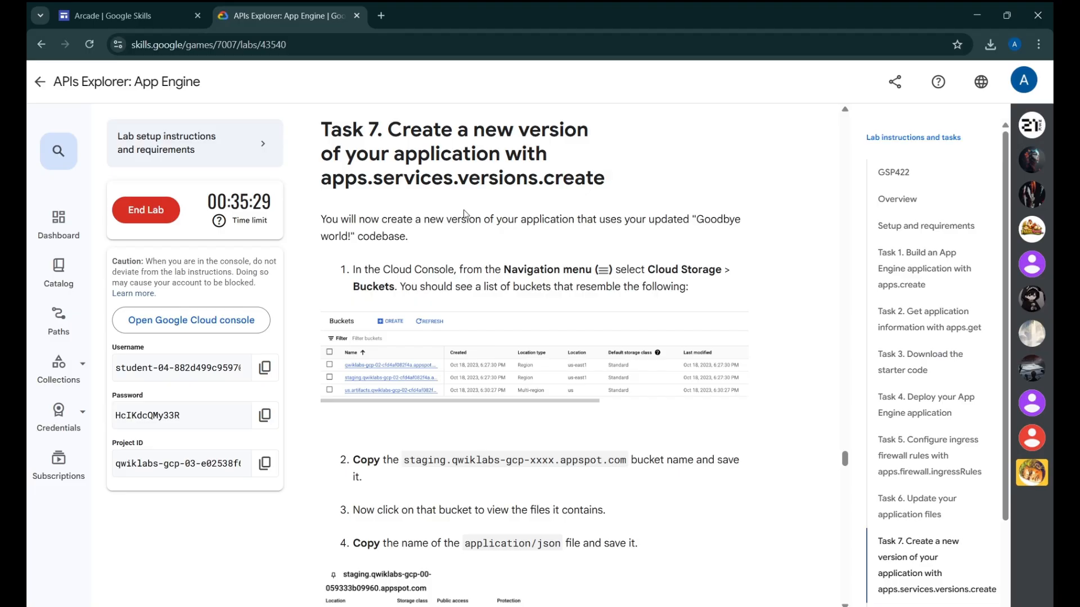
scroll(523, 261, "down", 2)
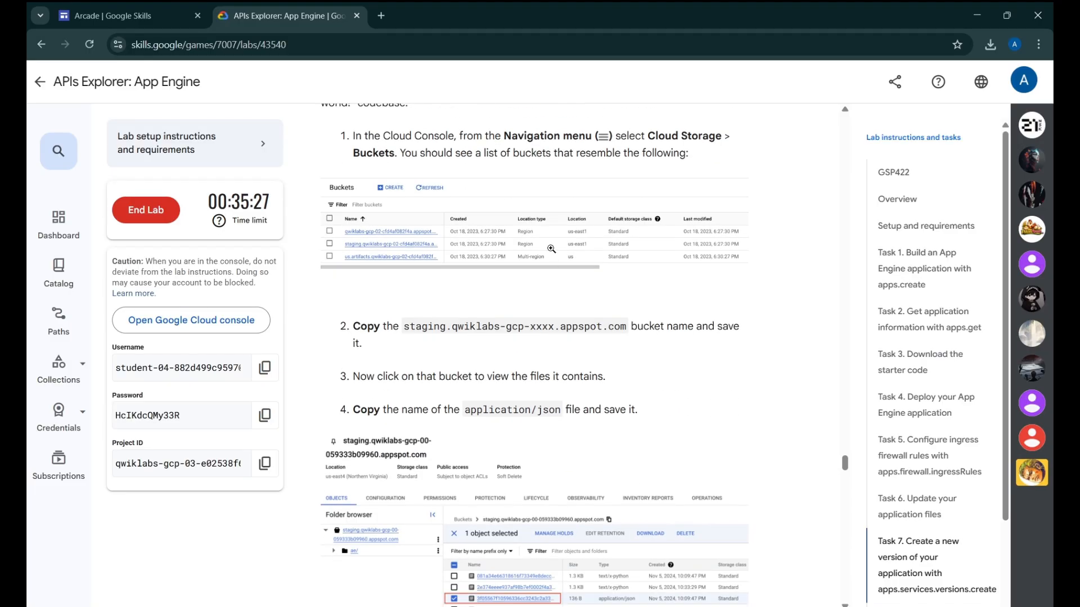
scroll(535, 309, "up", 2)
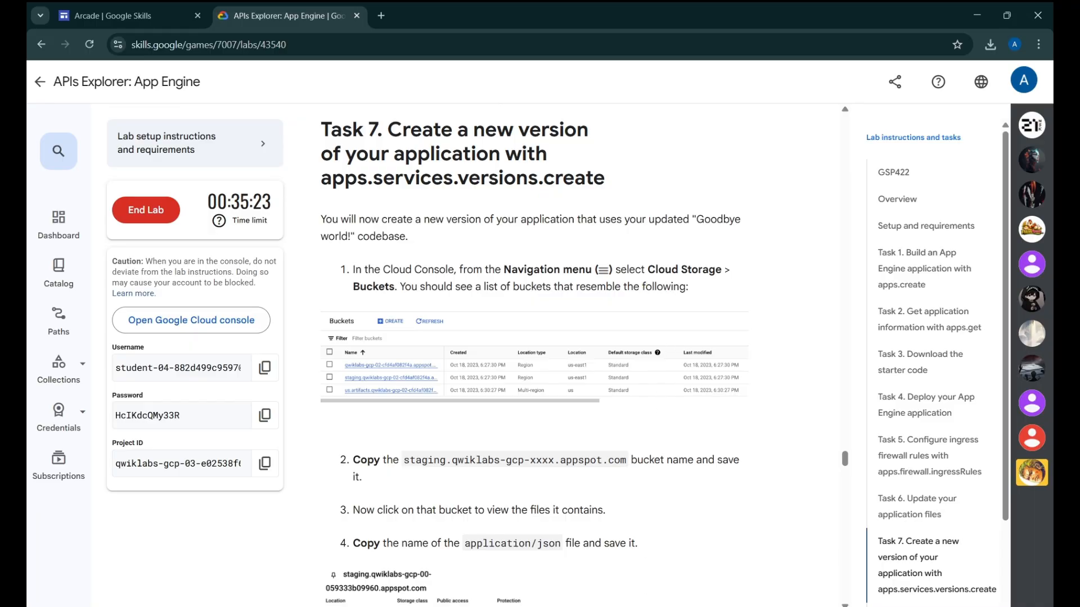
Search the Cloud console for BUCKETS, open the Cloud Storage Buckets page, and shrink the Cloud Shell terminal out of the way
left_click(703, 582)
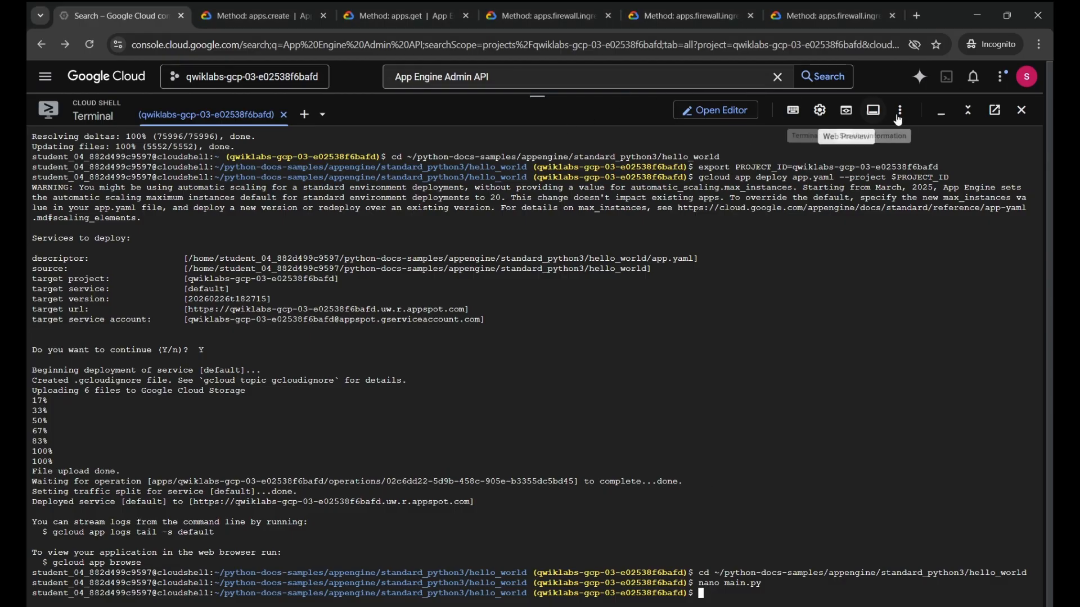
left_click(968, 109)
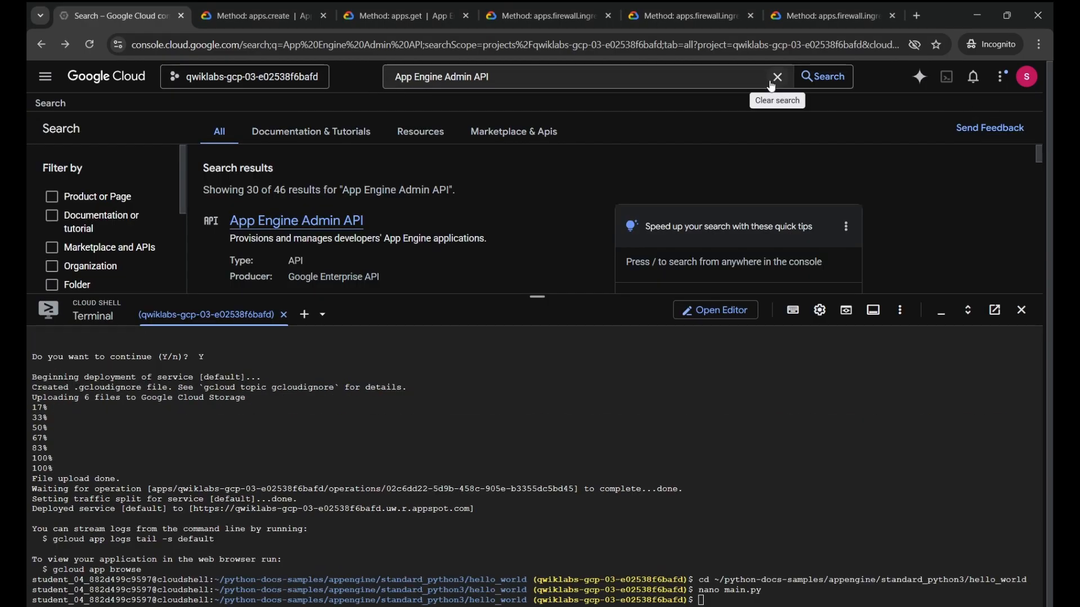
left_click(771, 82)
type("BUCKETS")
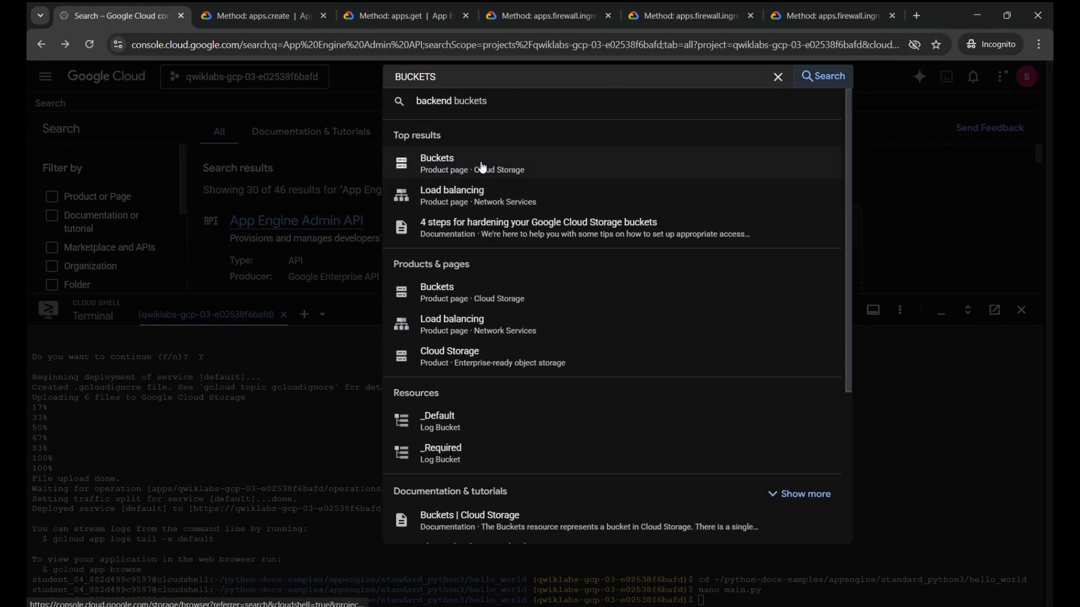
left_click(478, 160)
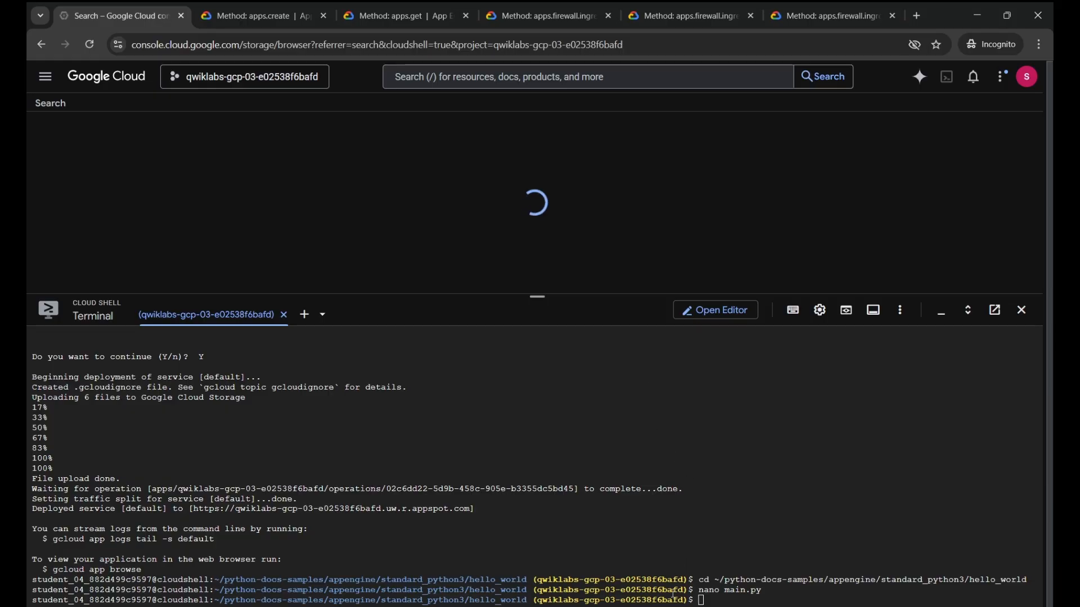
left_click_drag(537, 297, 593, 582)
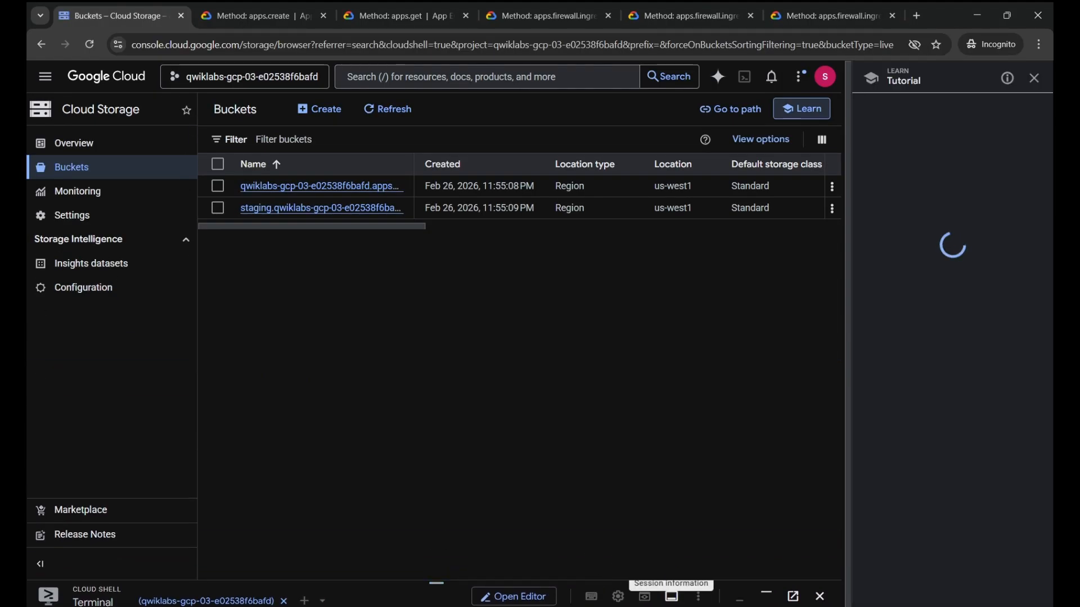
Check which bucket Task 7 asks for, then open the staging appspot.com bucket and select its full name for copying
mouse_move(674, 606)
left_click(603, 563)
scroll(577, 448, "down", 5)
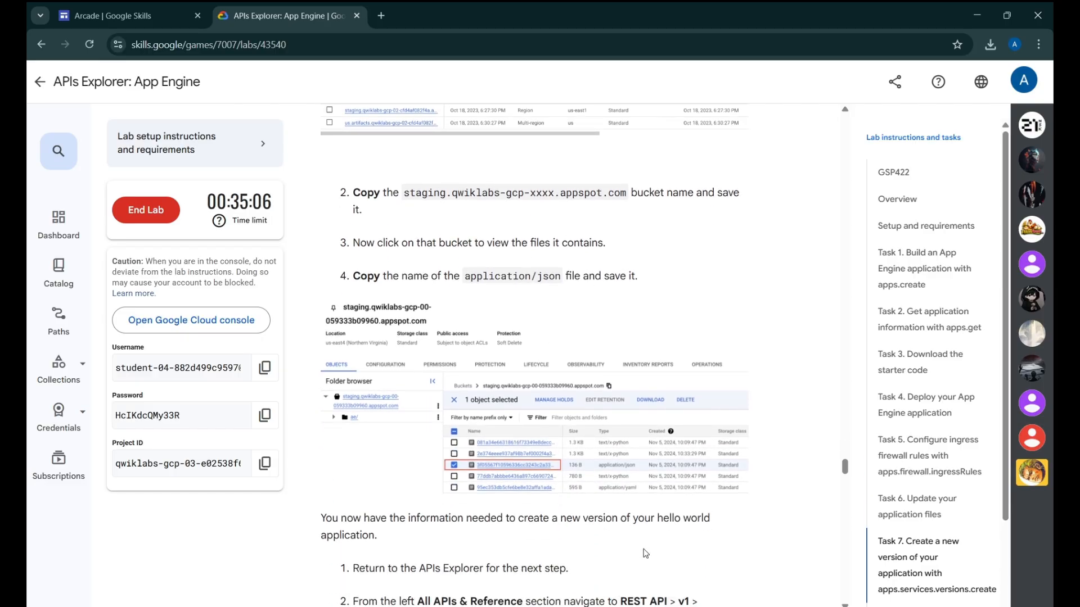
left_click(693, 526)
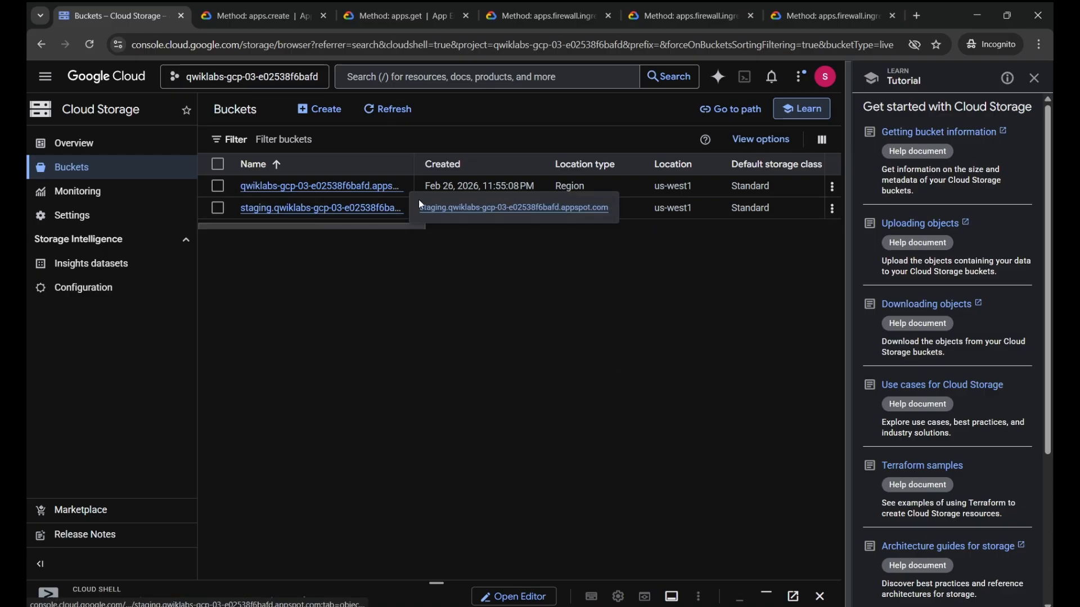
left_click(378, 215)
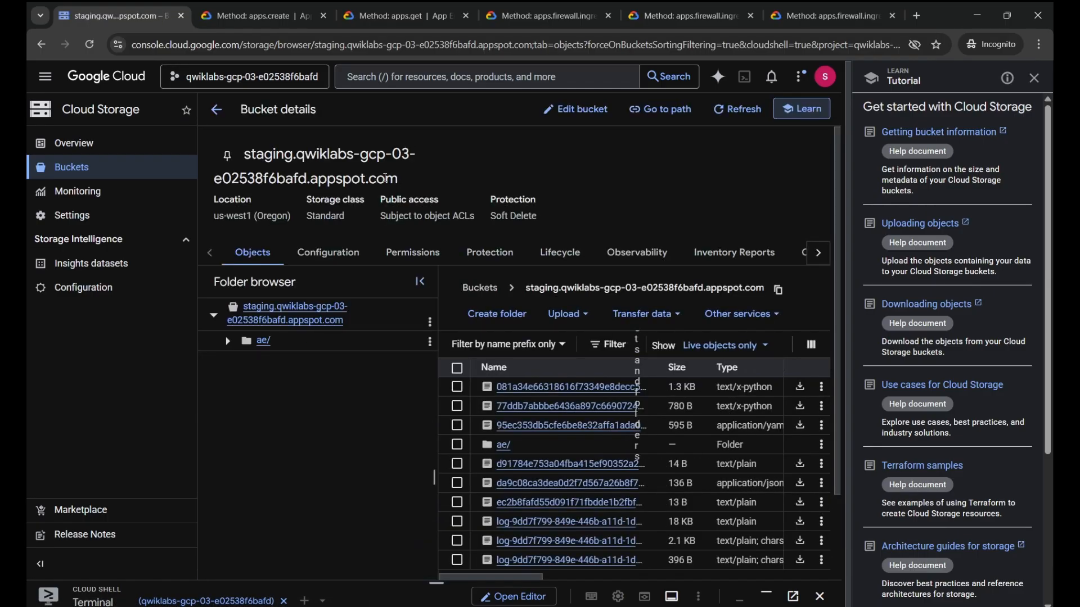
left_click_drag(399, 179, 246, 153)
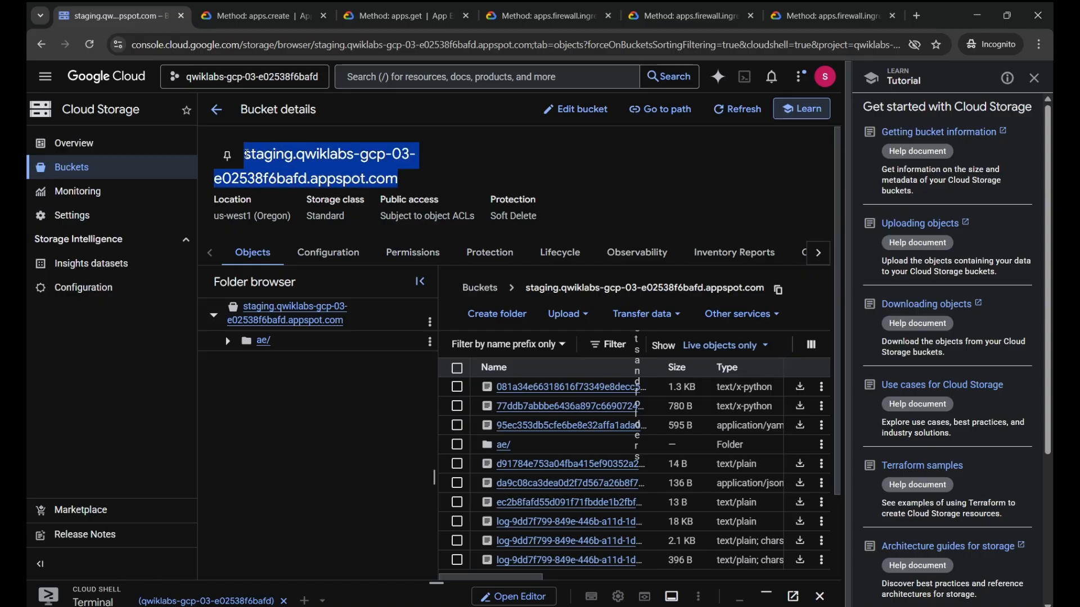
Read on through Task 7 and open its direct link to the apps.services.versions.create method in the incognito window
mouse_move(674, 606)
left_click(615, 539)
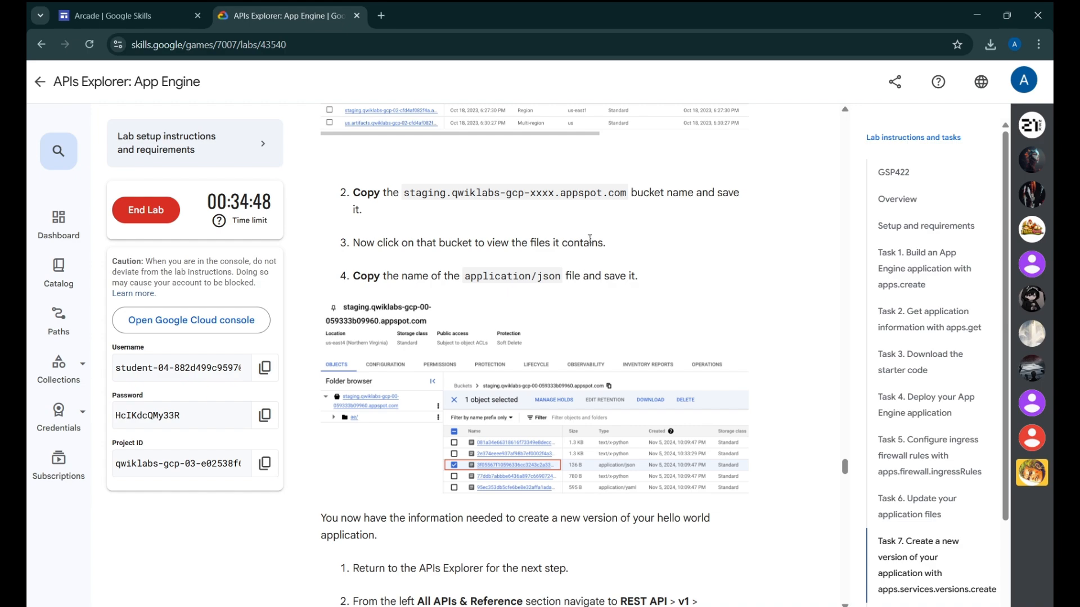
scroll(613, 252, "down", 1)
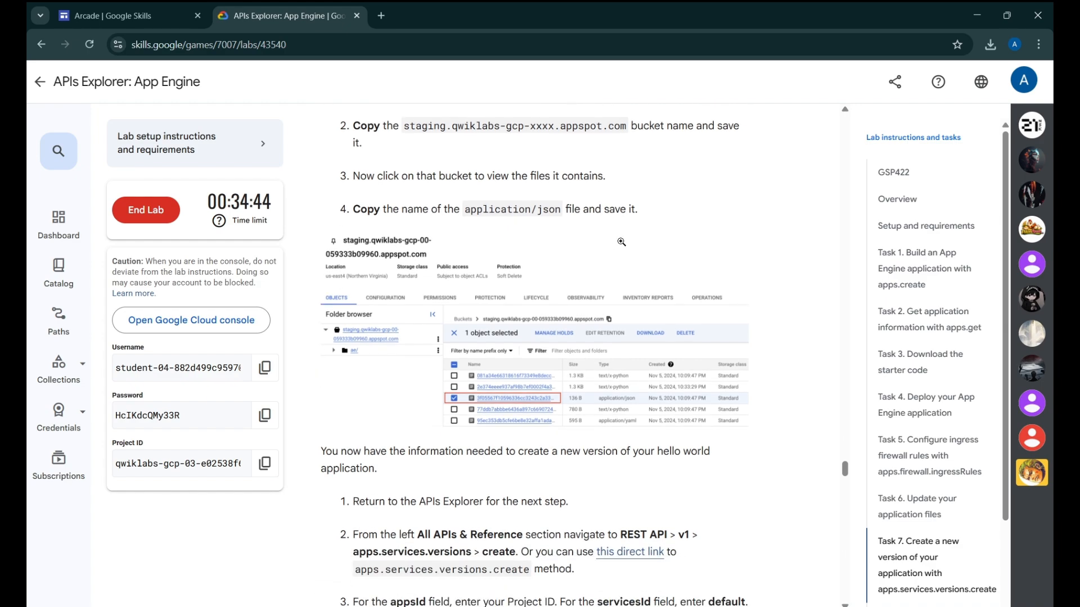
scroll(621, 242, "down", 2)
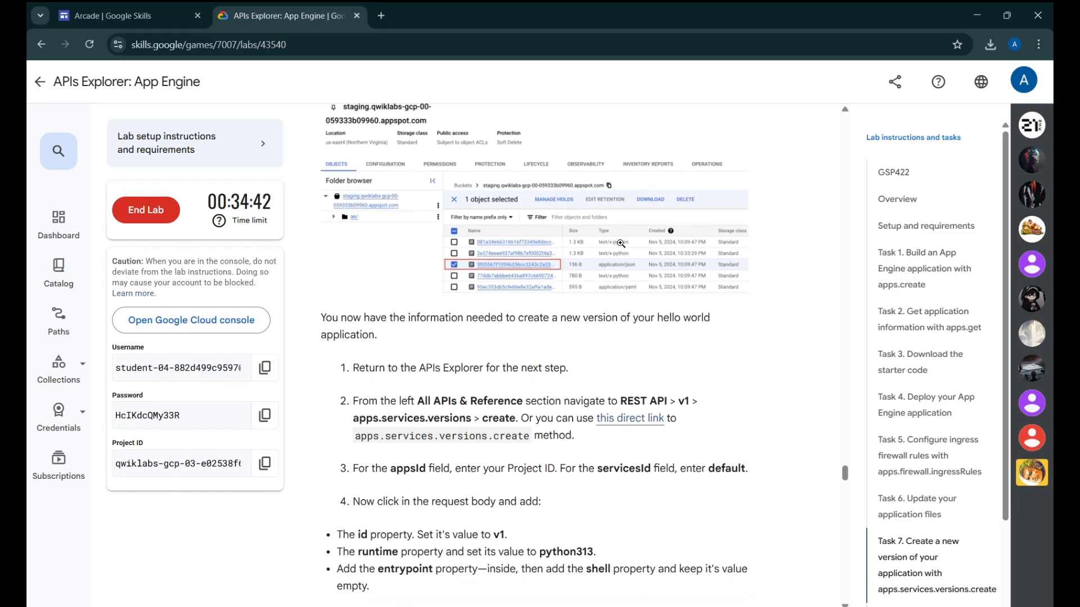
scroll(620, 243, "down", 3)
right_click(618, 219)
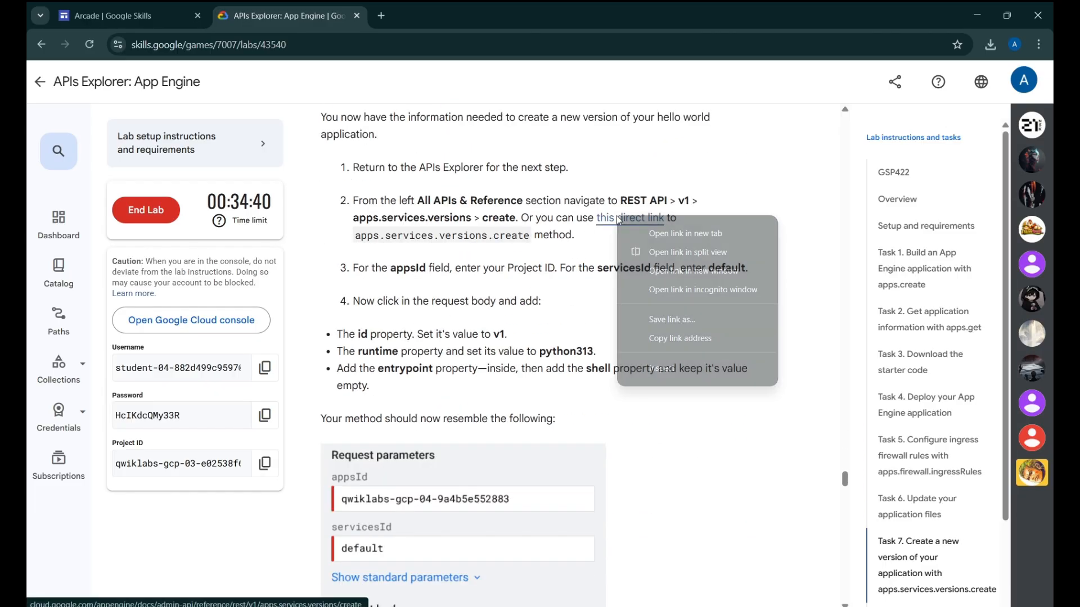
left_click(649, 292)
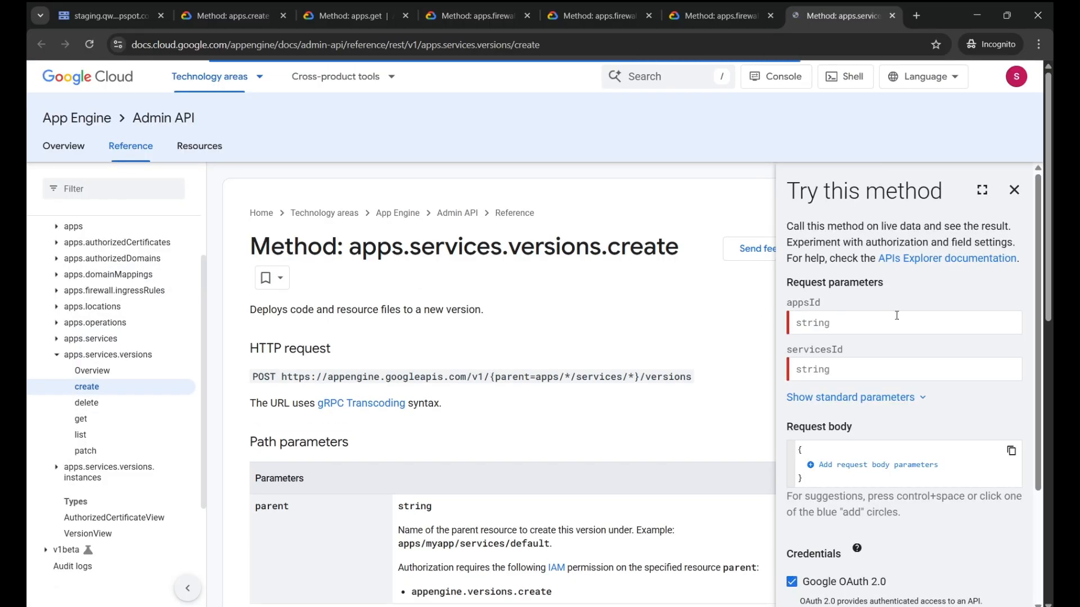
Set appsId to the lab's project ID, qwiklabs-gcp-03-e02538f6bafd, from the clipboard history
mouse_move(629, 565)
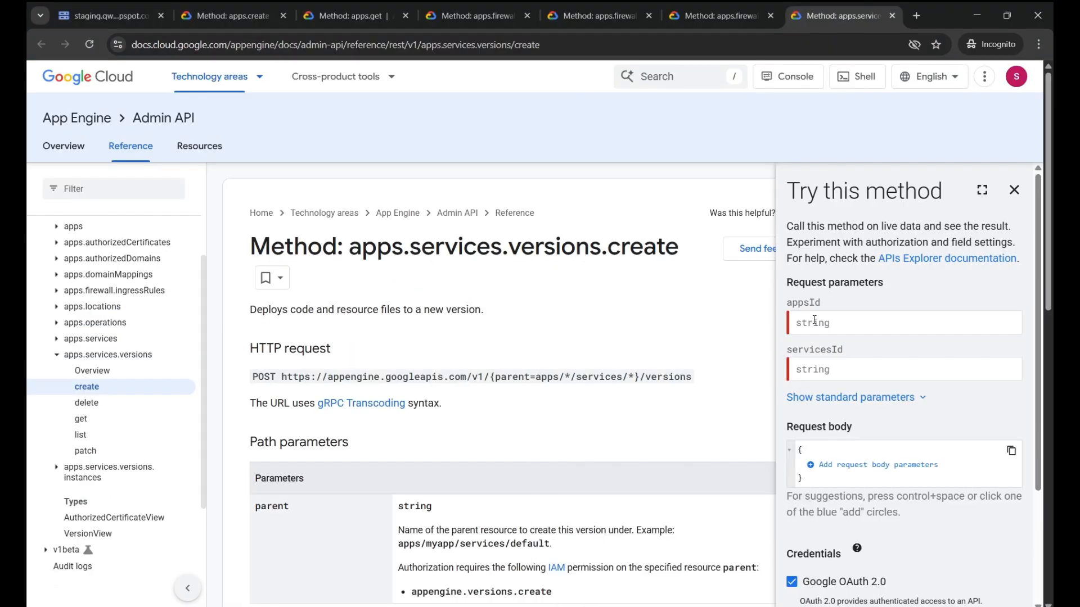
left_click(821, 324)
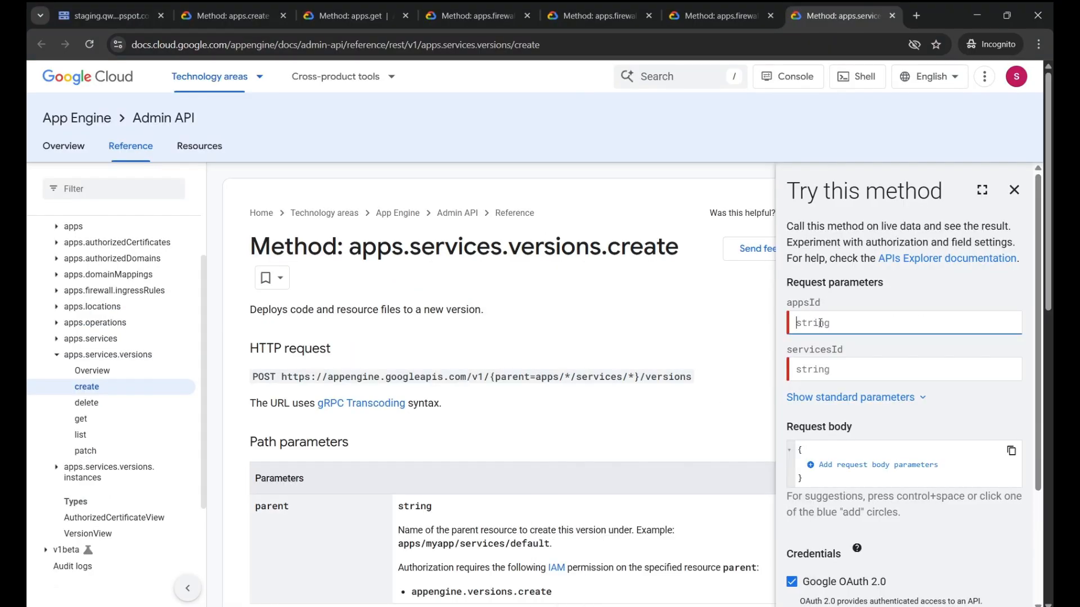
key("super+v")
scroll(838, 450, "down", 5)
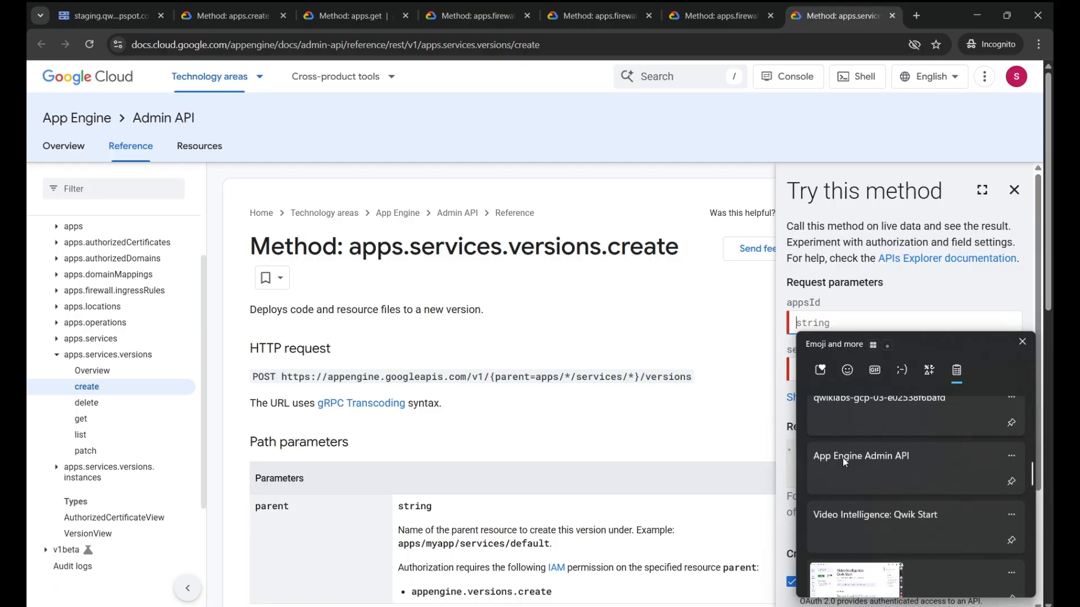
left_click(887, 419)
Set servicesId to default in lowercase
left_click(832, 369)
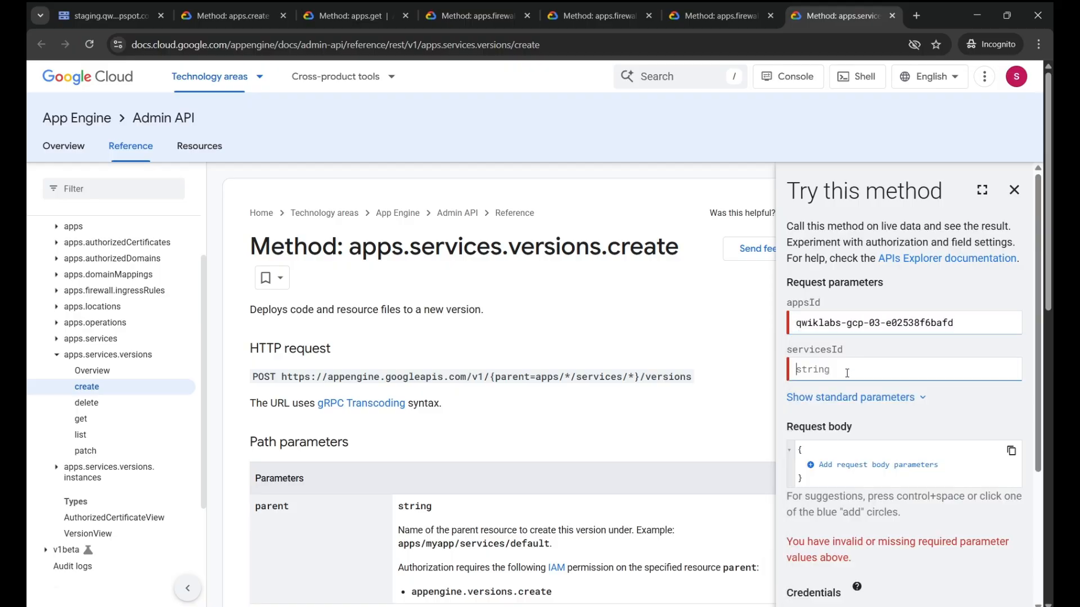
type("DEFAULTY")
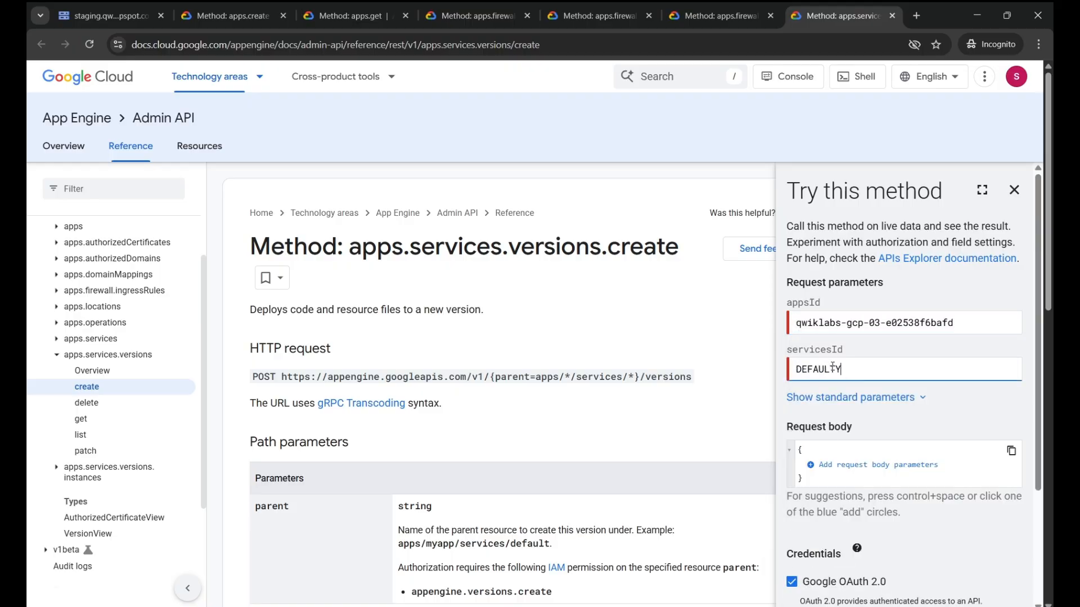
key("BackSpace")
key("BackSpace")
key("BackSpace")
key("BackSpace")
key("BackSpace")
key("BackSpace")
key("BackSpace")
type("defaul")
Check the required request body properties in the lab instructions, then add the id property with the value v1
mouse_move(674, 606)
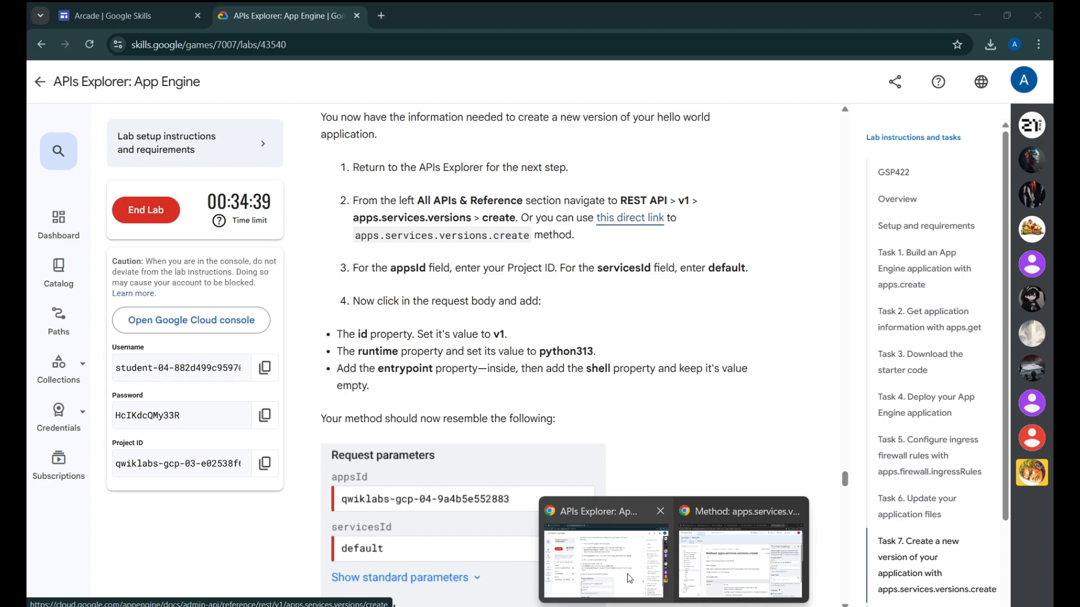
left_click(740, 557)
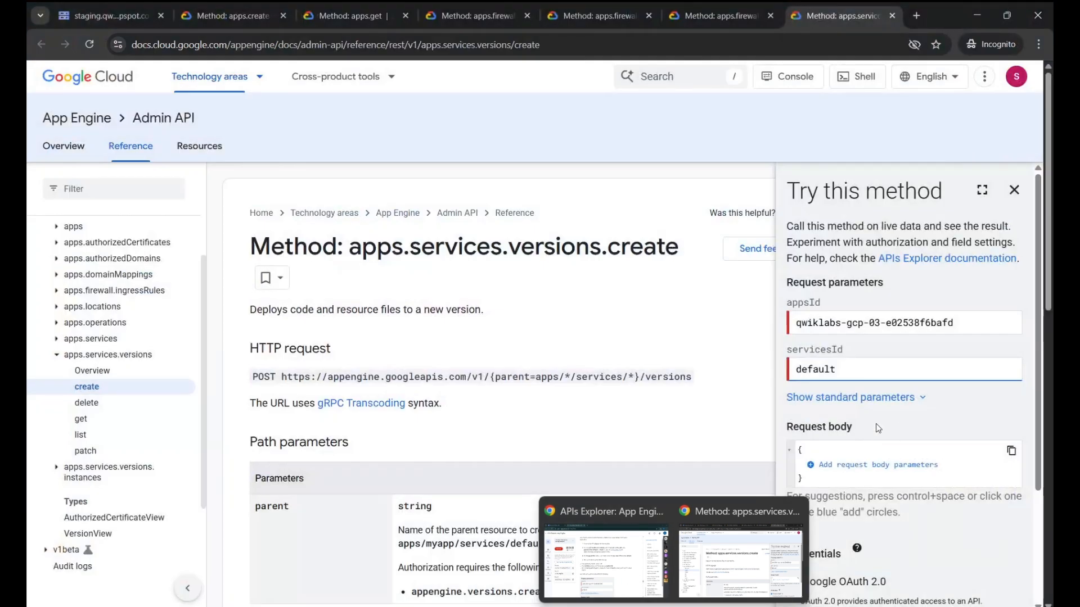
left_click(830, 467)
scroll(838, 537, "down", 5)
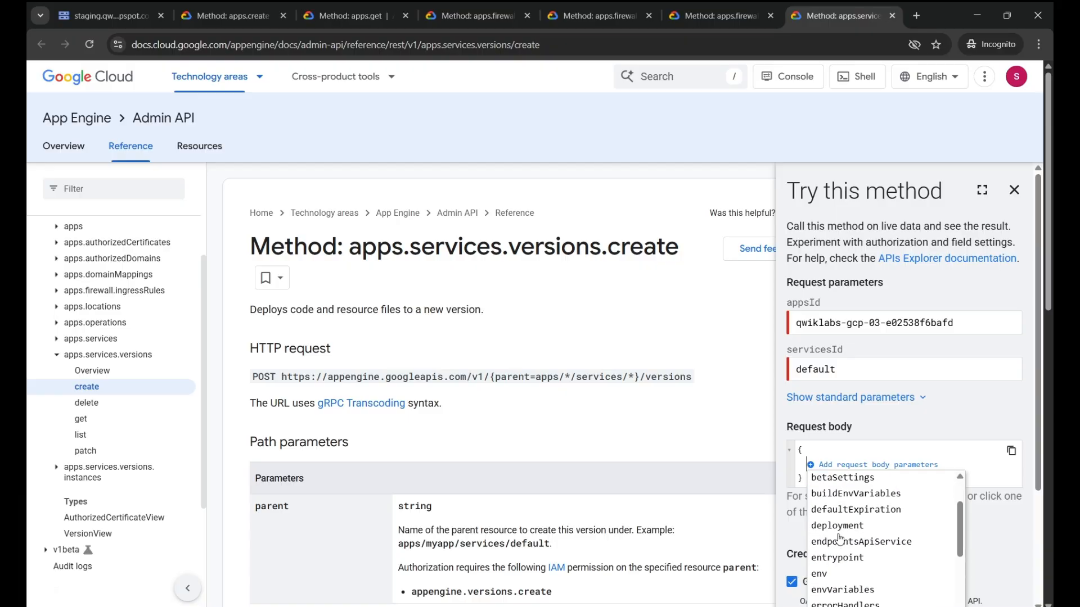
left_click(832, 485)
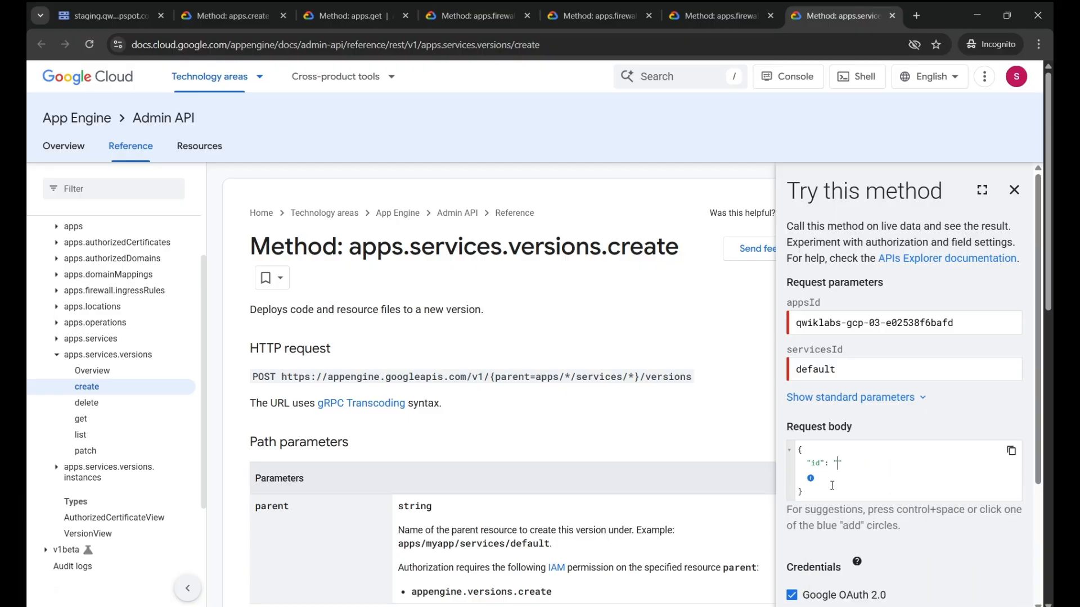
type("v1")
Add the runtime property to the request body with the value python313
mouse_move(613, 559)
left_click(810, 478)
scroll(842, 539, "down", 5)
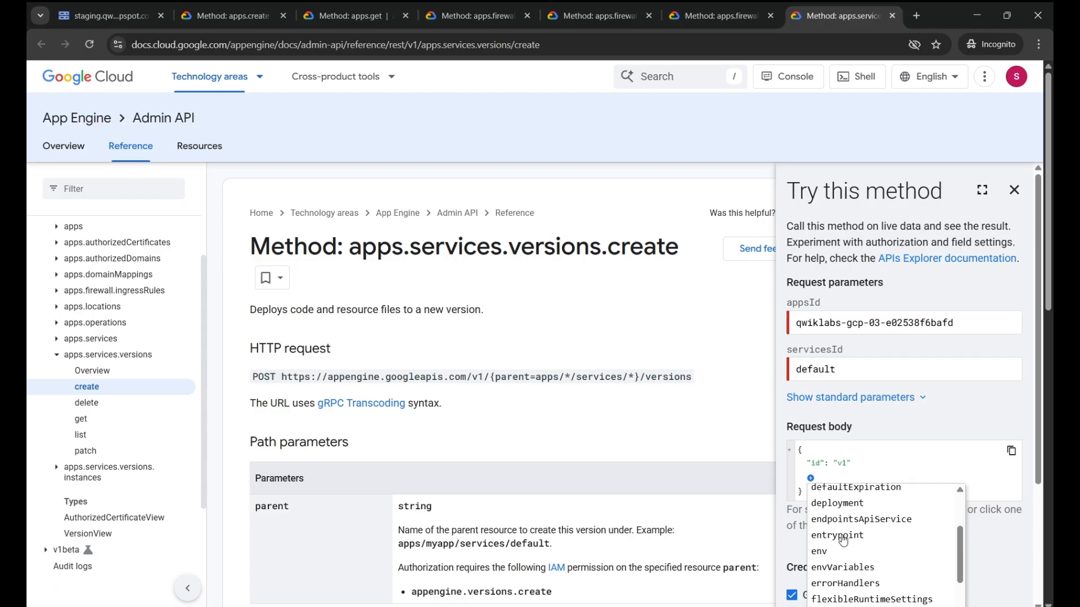
scroll(843, 539, "down", 2)
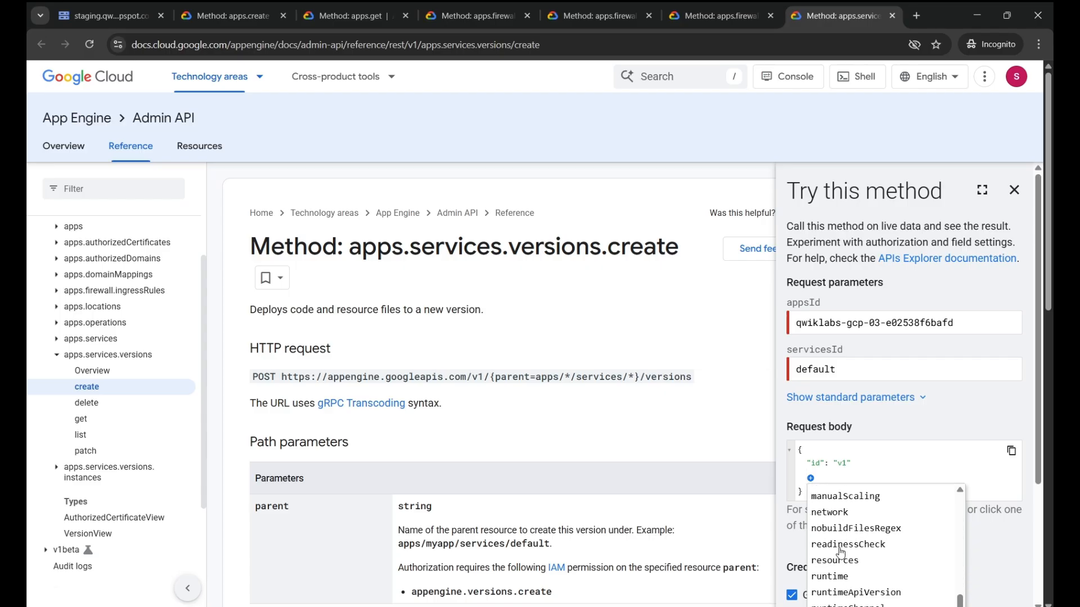
left_click(838, 576)
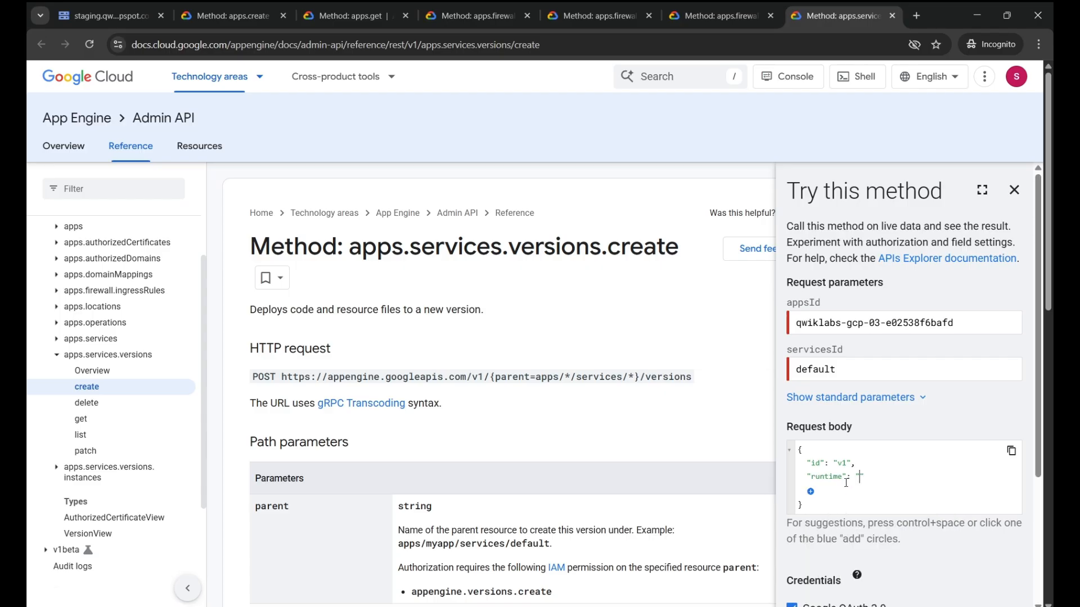
type("python313")
Add the entrypoint property to the request body, containing a shell property with an empty value
left_click(674, 606)
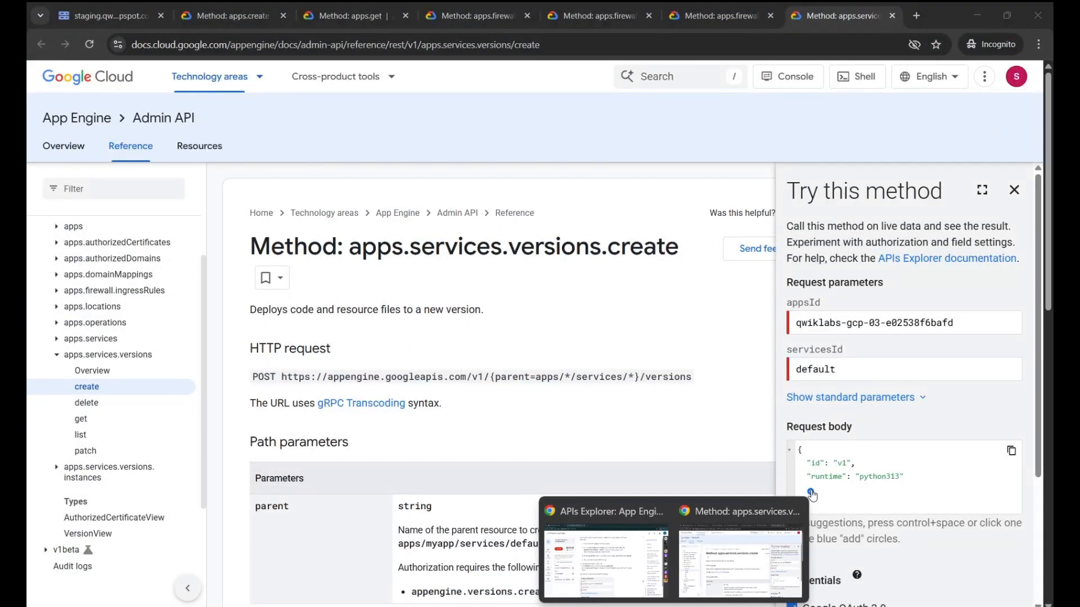
left_click(737, 509)
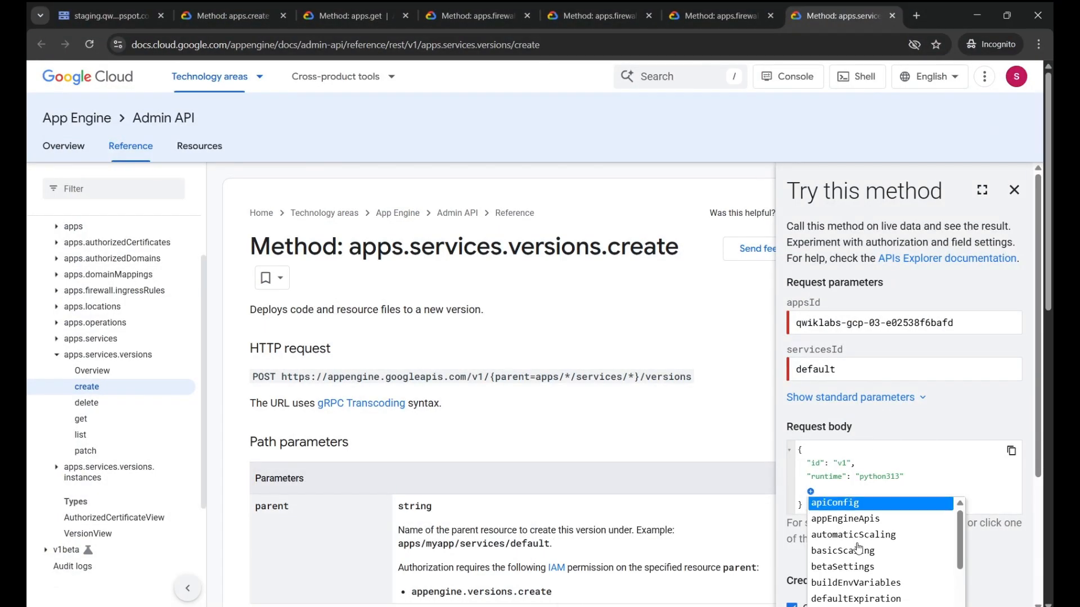
scroll(846, 548, "down", 3)
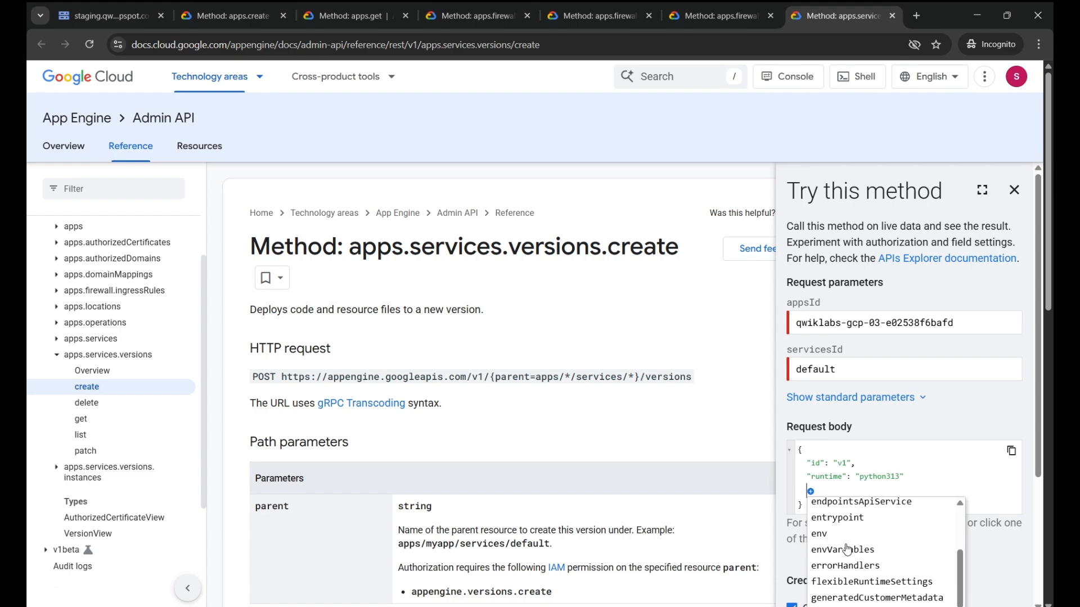
left_click(833, 517)
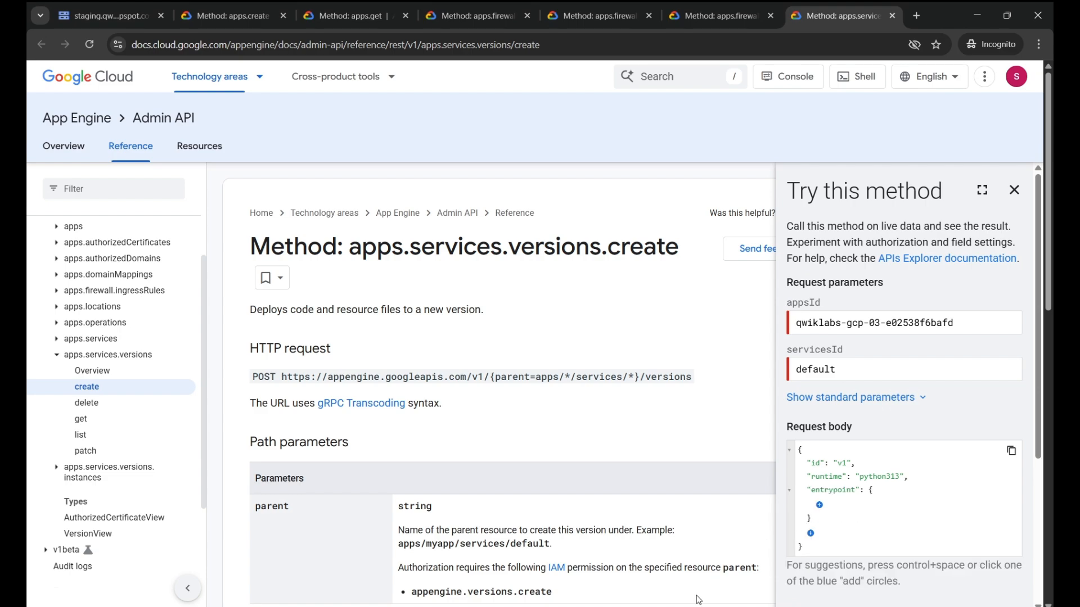
mouse_move(615, 578)
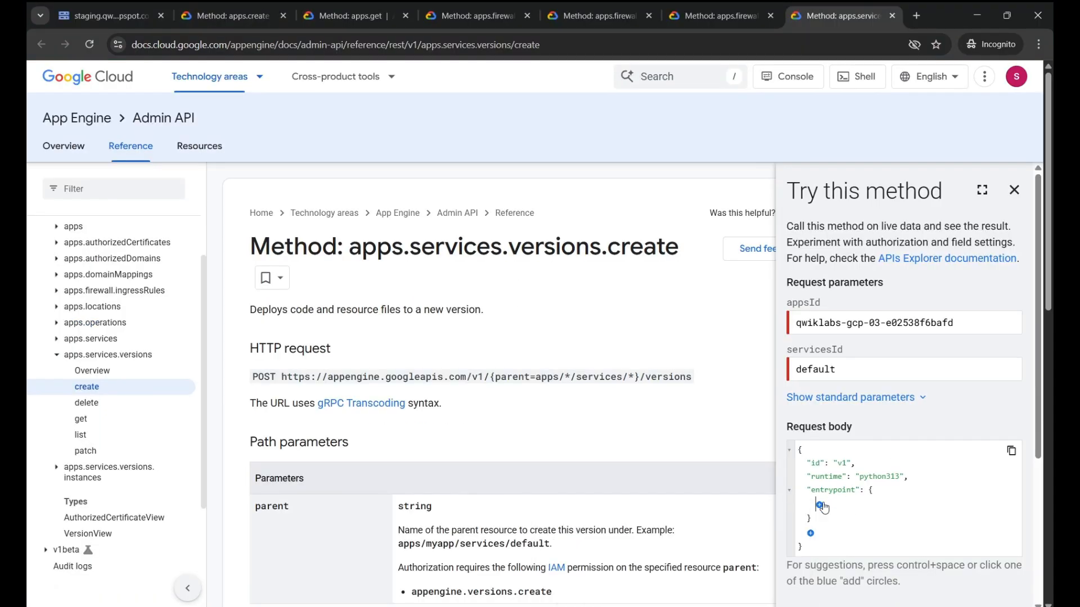
left_click(821, 504)
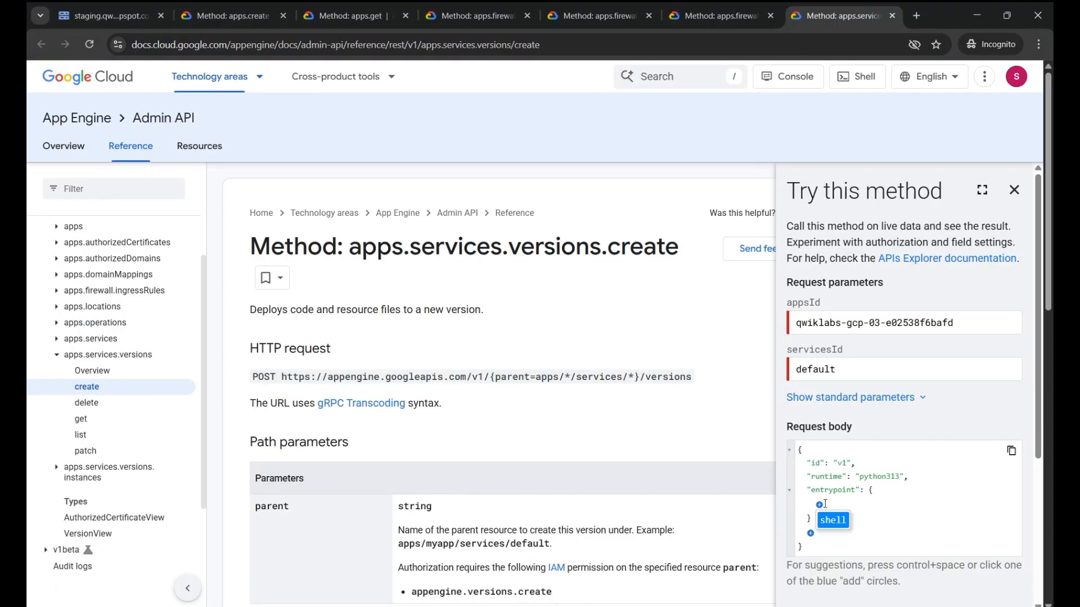
left_click(833, 520)
Read Task 7's instructions on the deployment property and examine the example request body that follows them
mouse_move(640, 578)
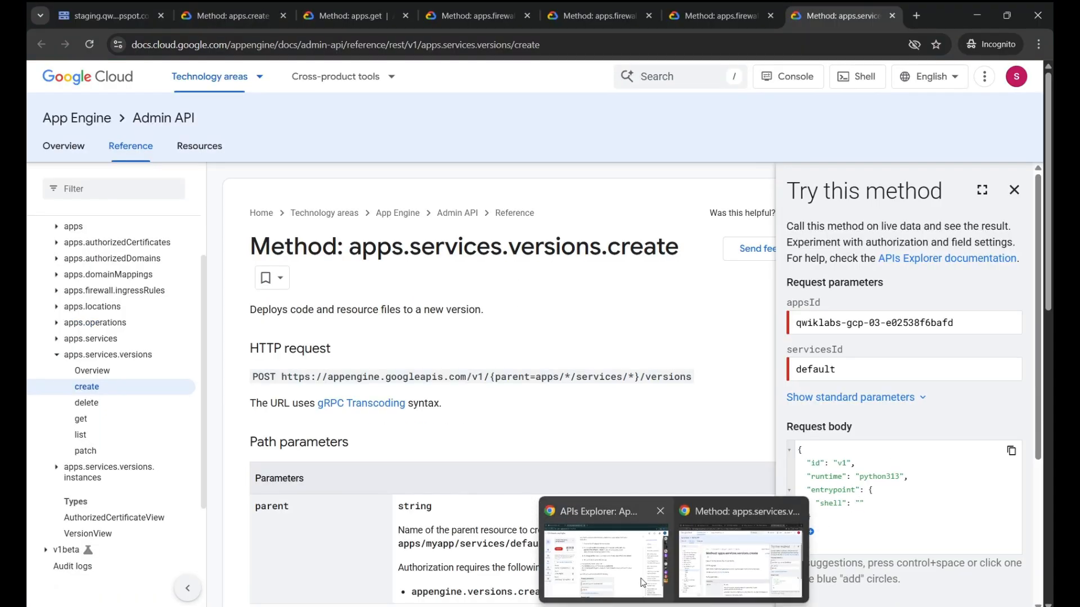
left_click(640, 578)
scroll(443, 225, "down", 5)
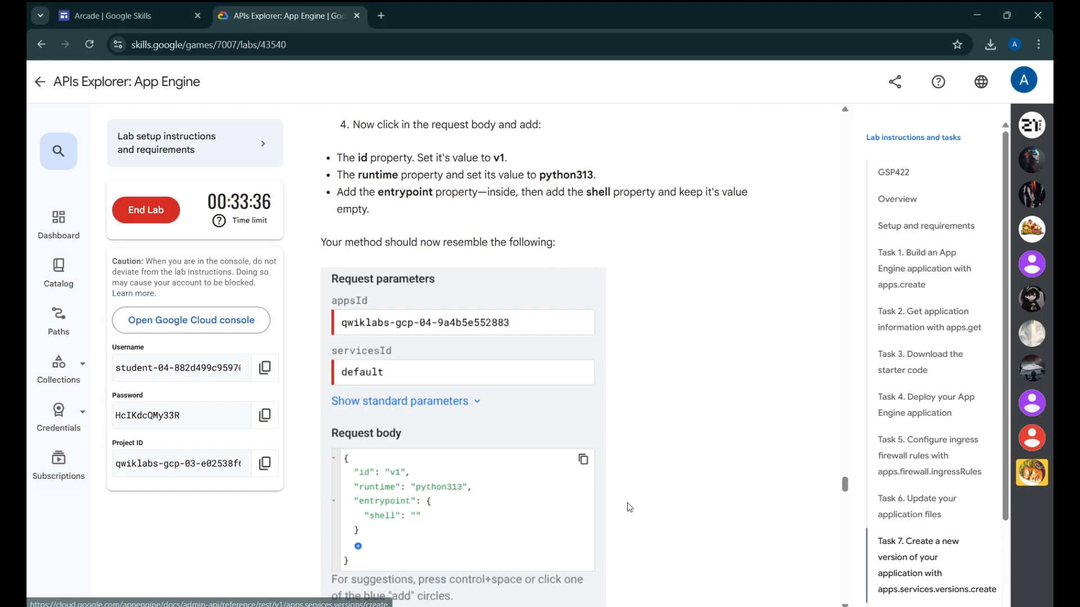
scroll(443, 225, "down", 6)
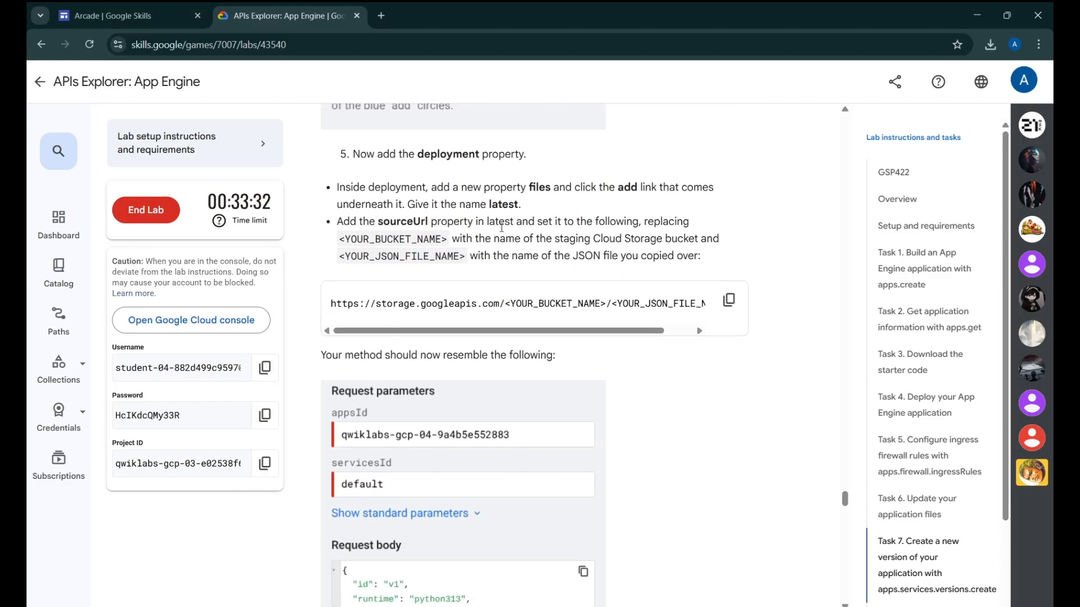
scroll(502, 266, "down", 1)
scroll(504, 258, "down", 2)
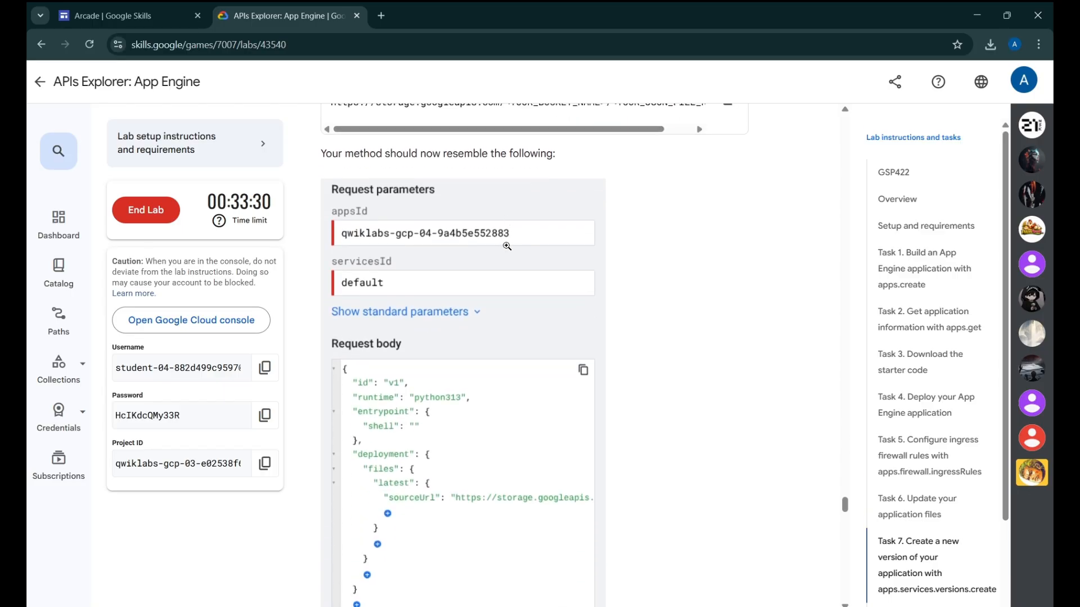
scroll(507, 246, "up", 3)
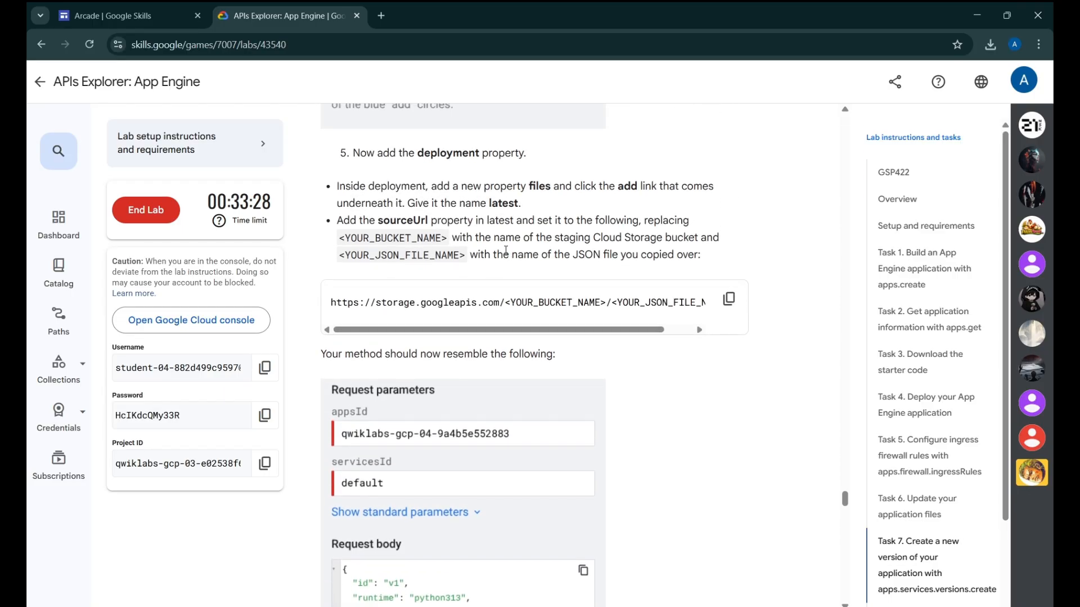
scroll(493, 283, "up", 1)
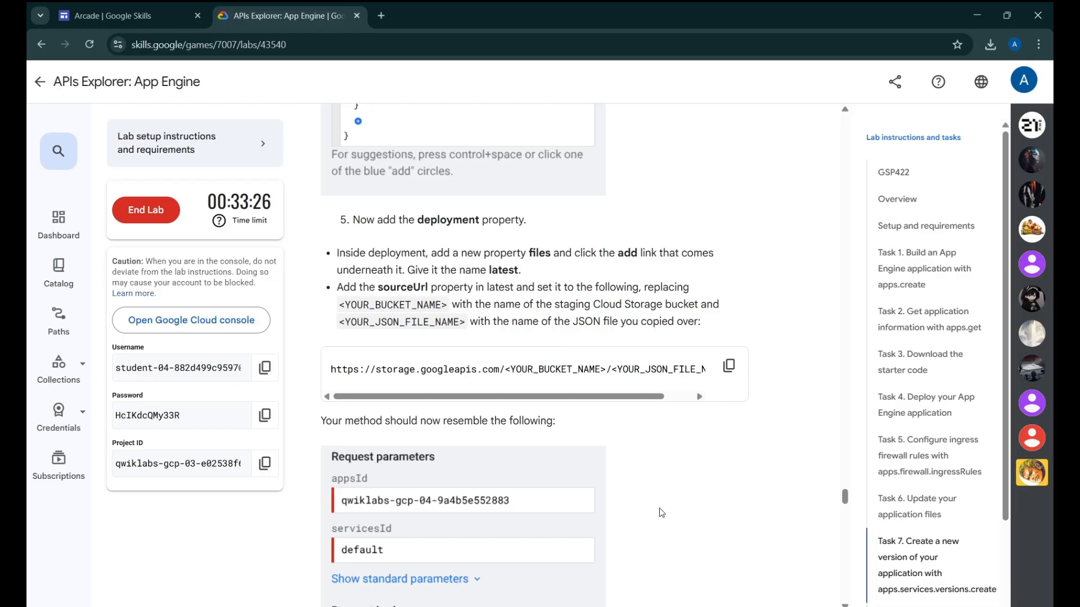
Return to the apps.services.versions.create page and add the deployment property to the request body
left_click(714, 579)
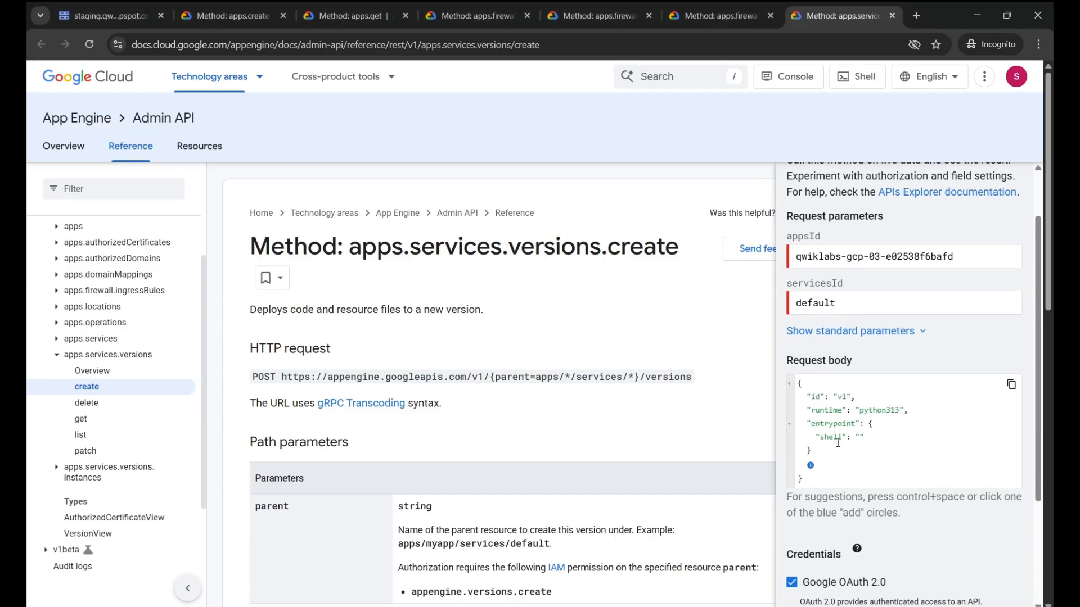
left_click(810, 466)
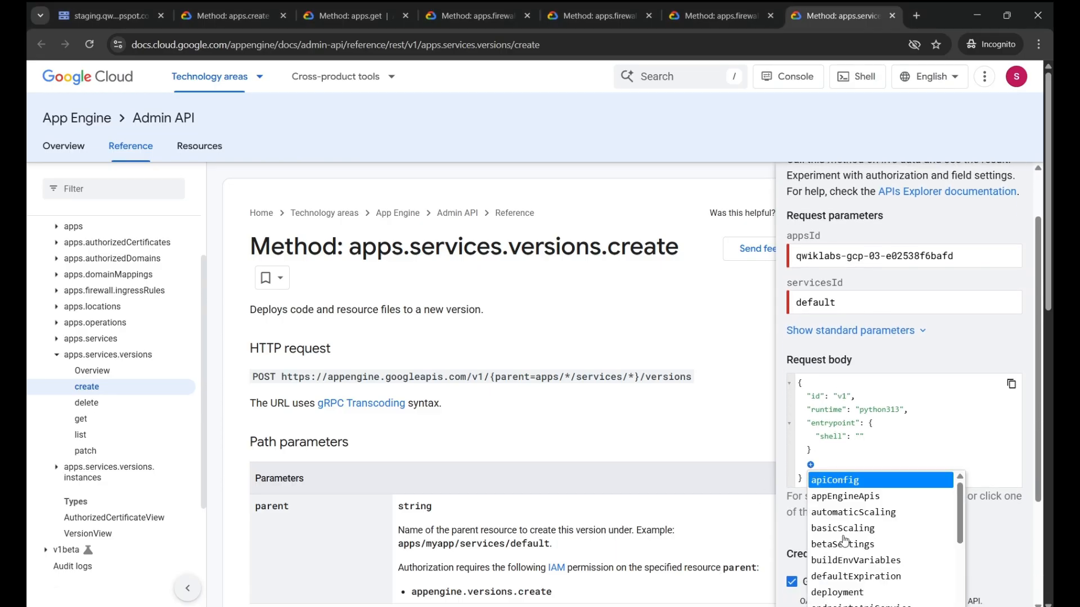
scroll(845, 541, "down", 3)
scroll(850, 536, "down", 3)
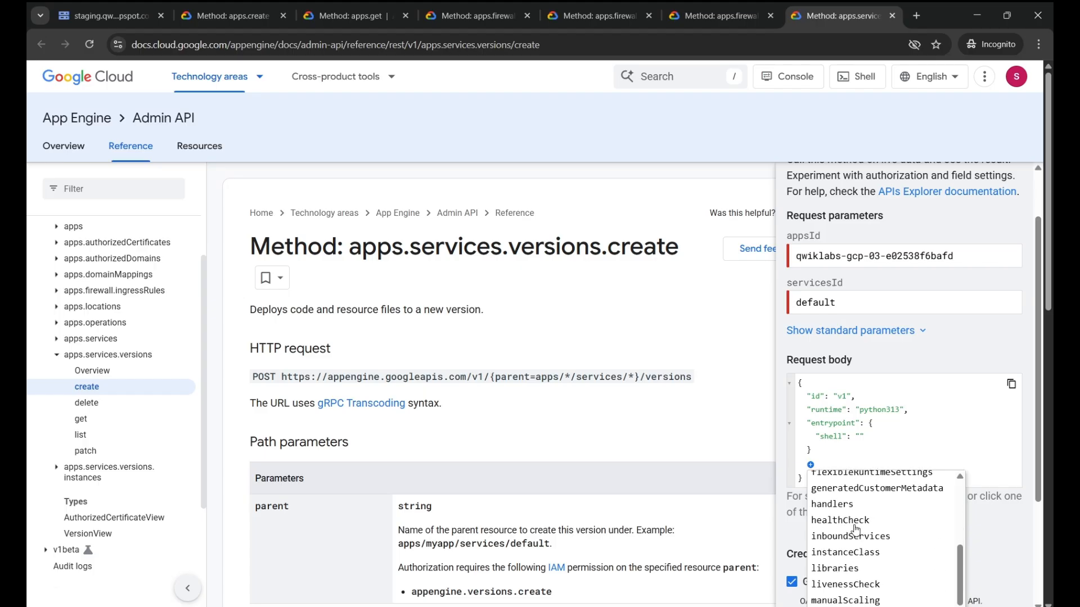
scroll(852, 529, "up", 6)
scroll(852, 529, "down", 1)
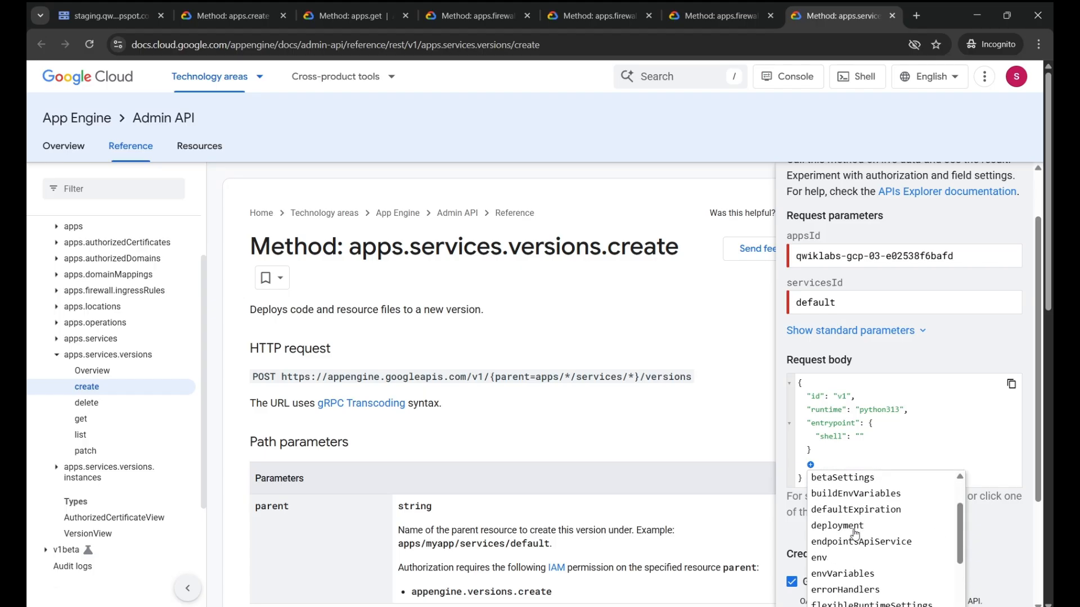
left_click(854, 528)
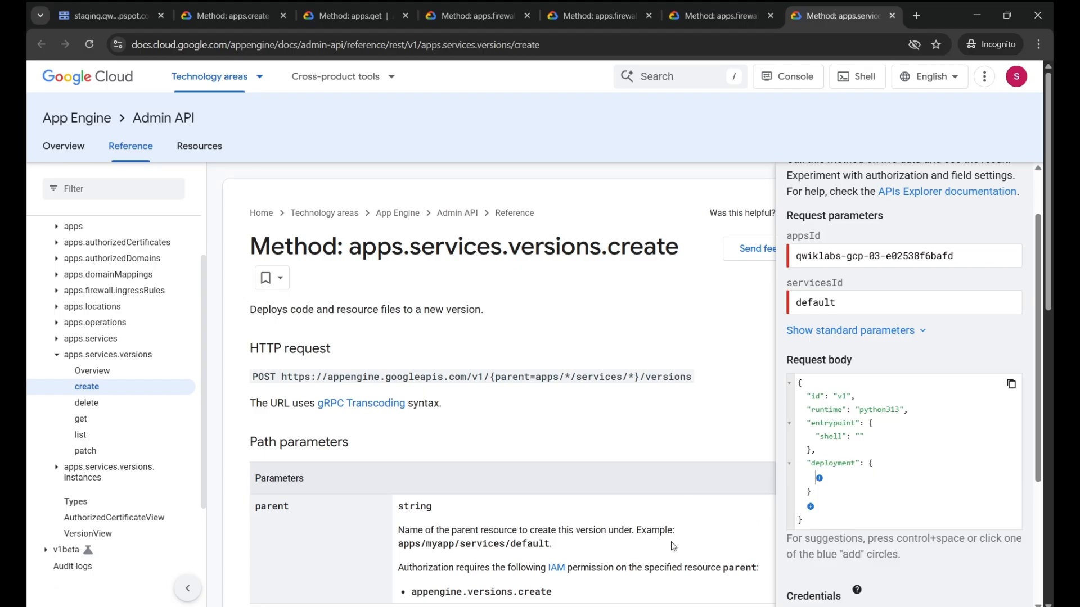
Add the files property inside deployment in the request body
mouse_move(618, 569)
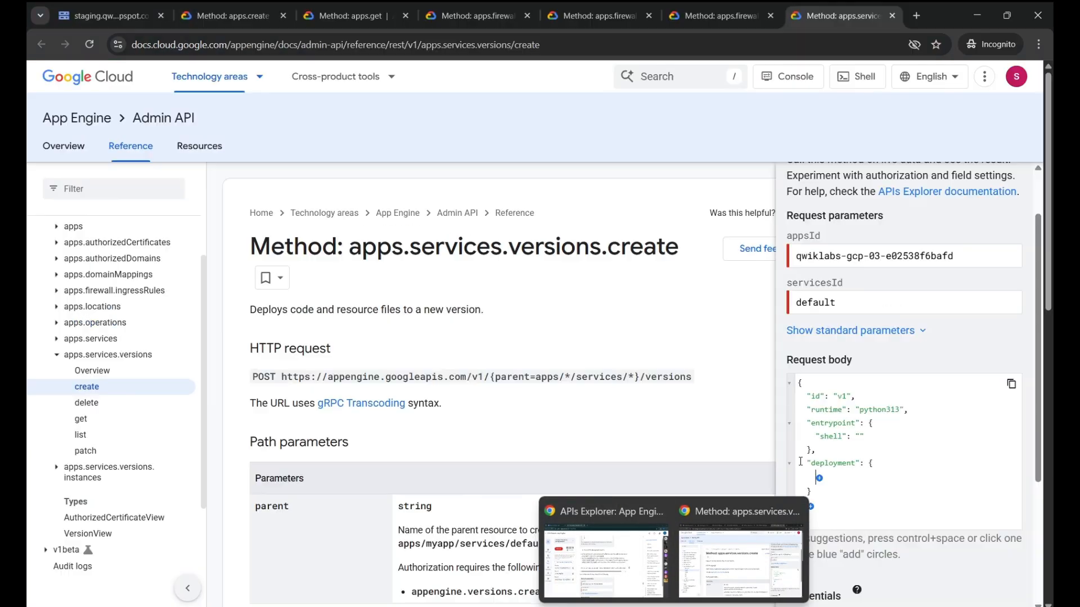
left_click(740, 563)
left_click(819, 478)
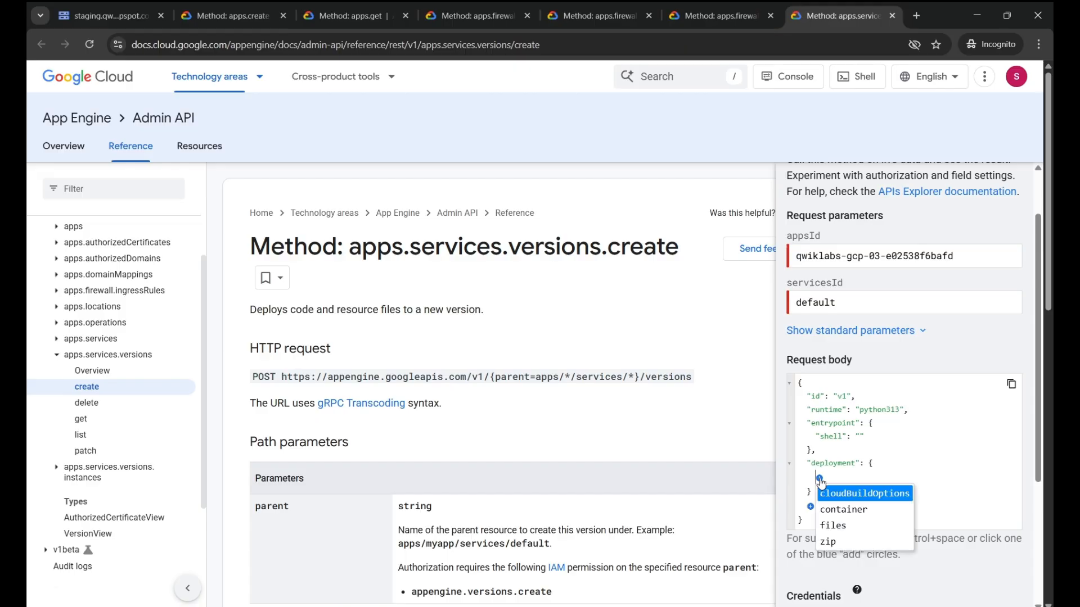
left_click(834, 525)
left_click(827, 492)
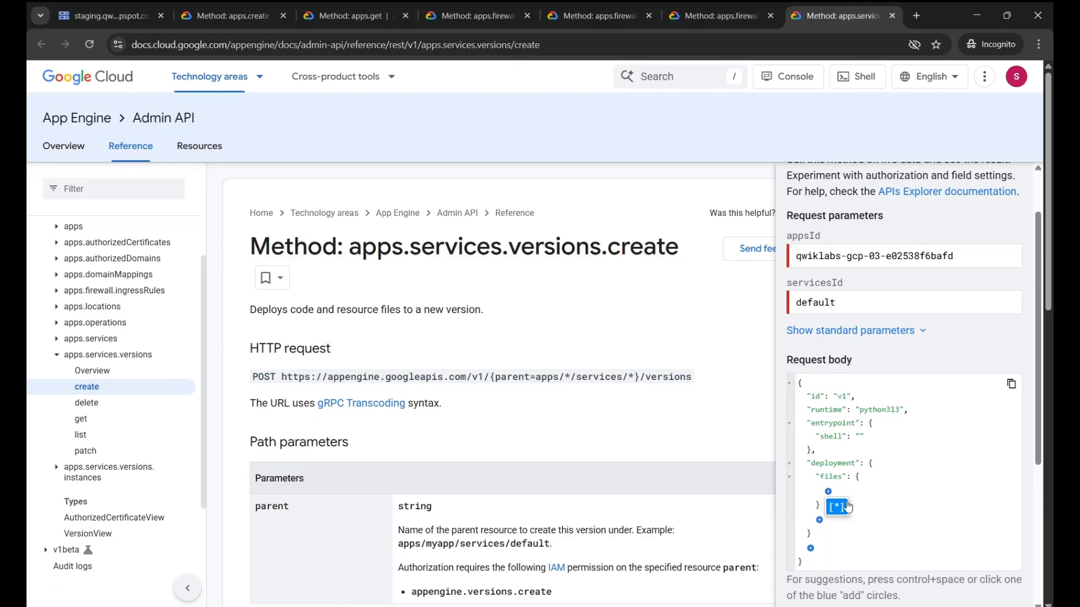
left_click(890, 495)
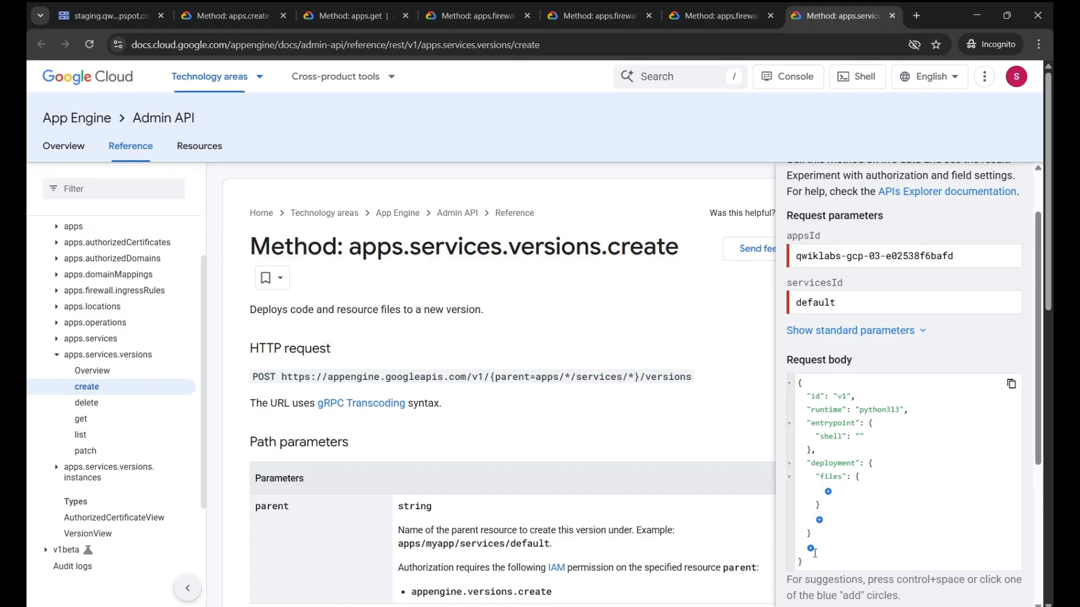
Check the lab's deployment instructions and add an entry named latest inside the files property of the request body
mouse_move(674, 606)
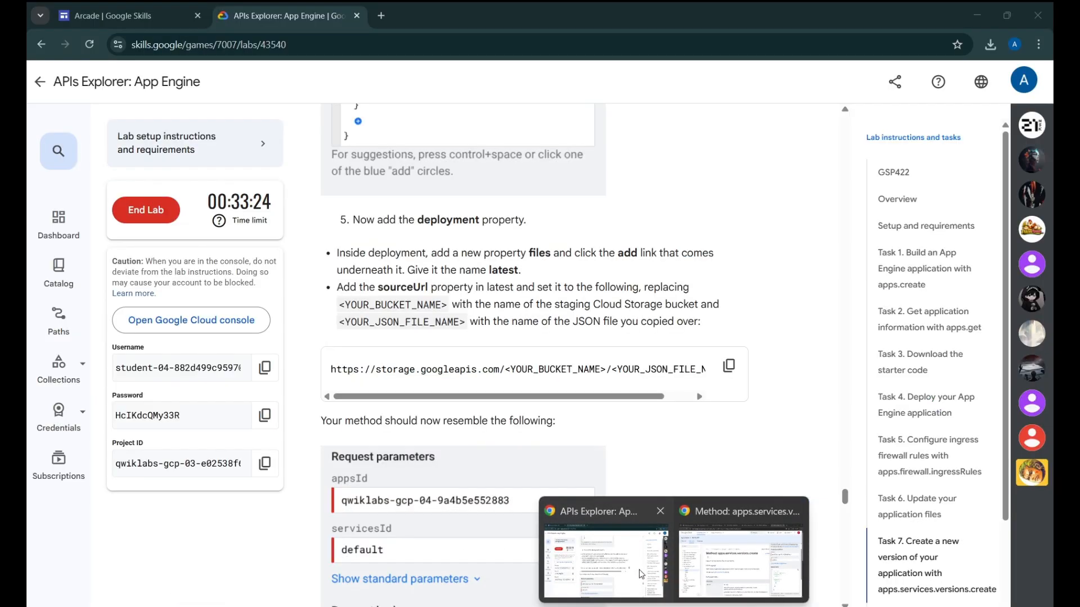
left_click(638, 570)
scroll(639, 544, "down", 3)
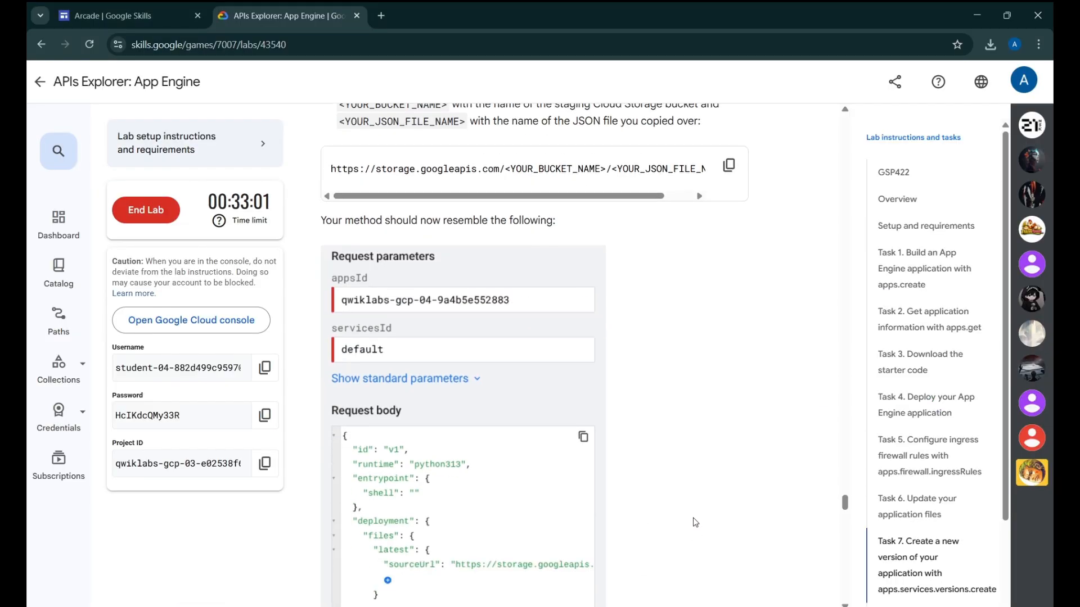
scroll(695, 522, "up", 2)
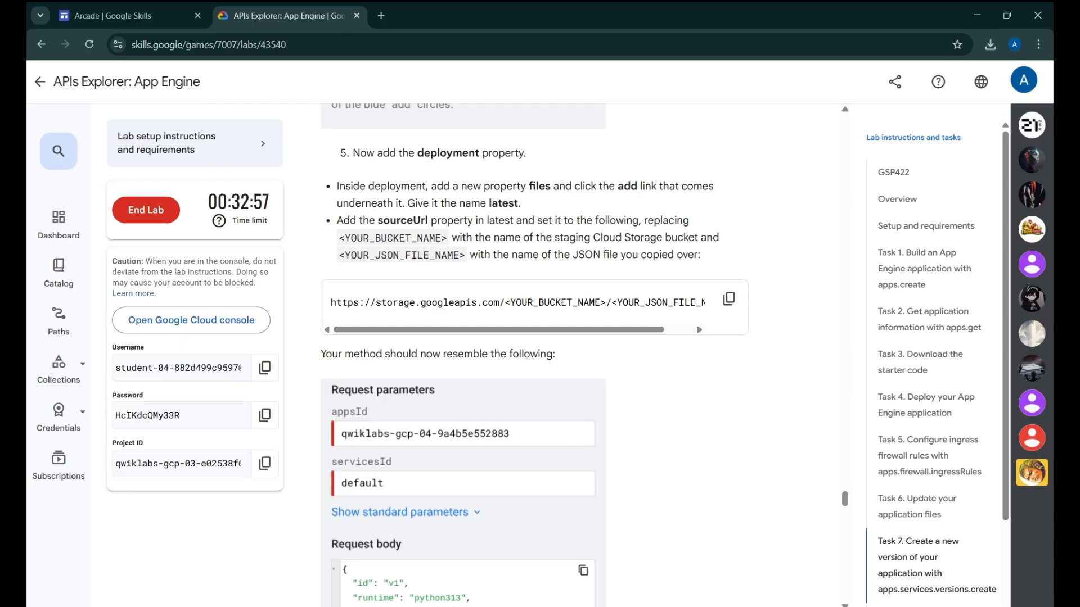
mouse_move(706, 576)
left_click(748, 523)
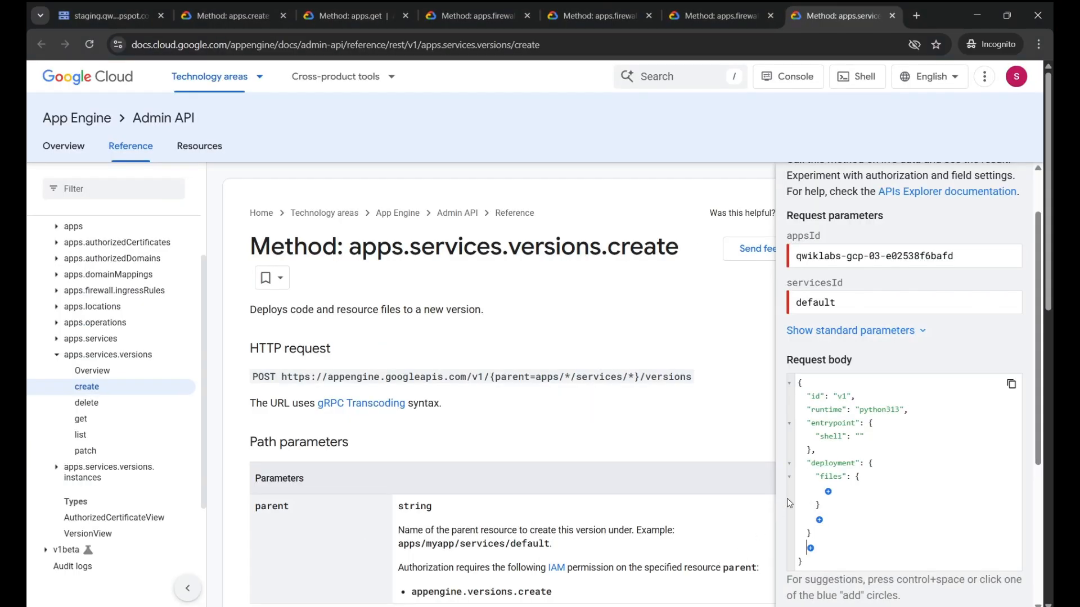
left_click(826, 492)
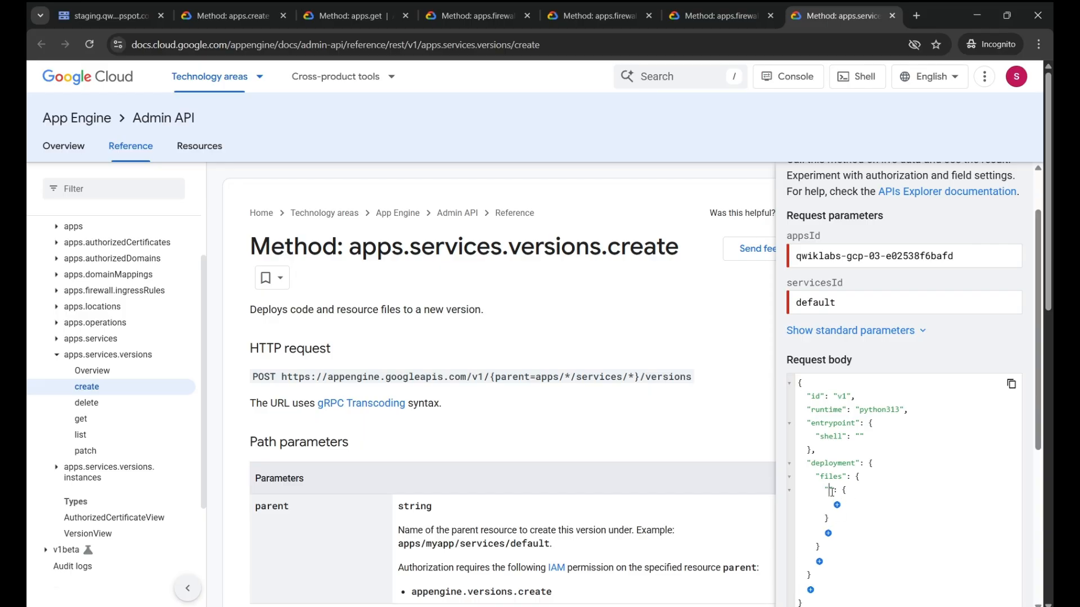
left_click(635, 568)
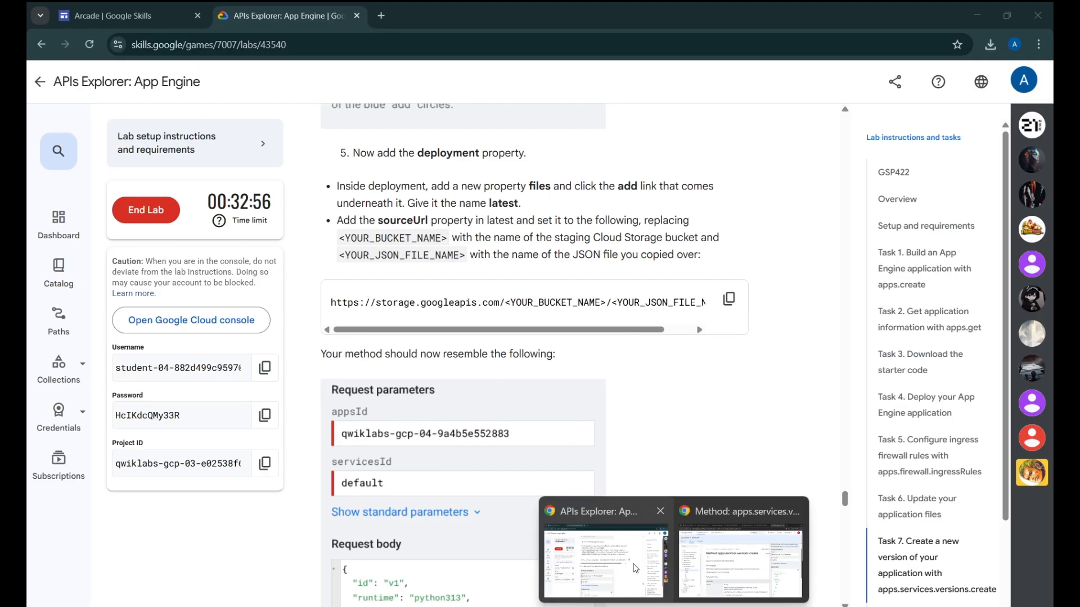
left_click(740, 563)
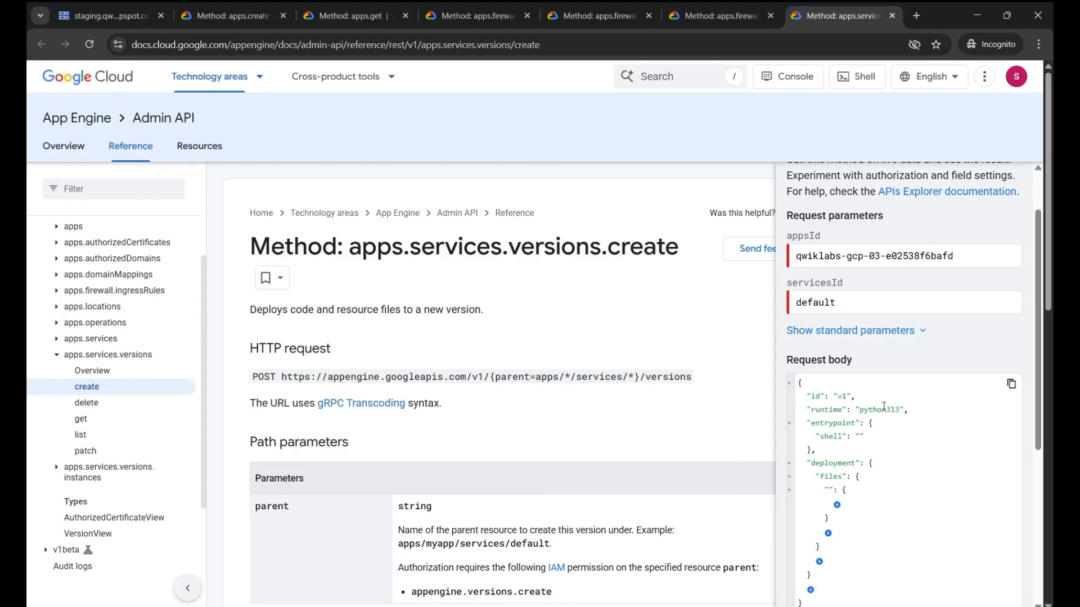
type("latest")
Add the sourceUrl property with an empty value inside latest in the request body
left_click(647, 562)
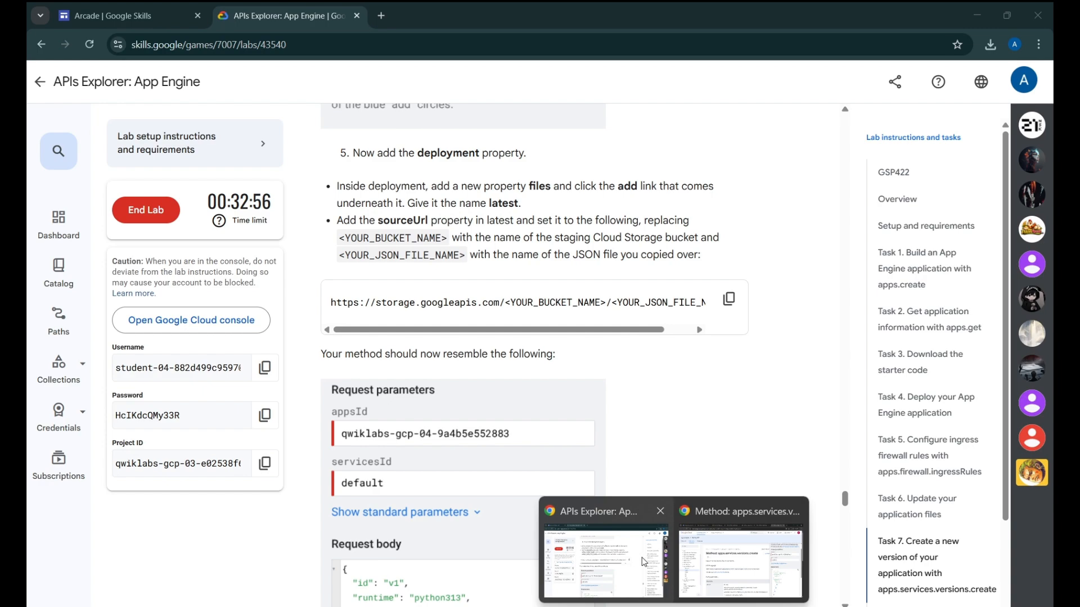
left_click(736, 559)
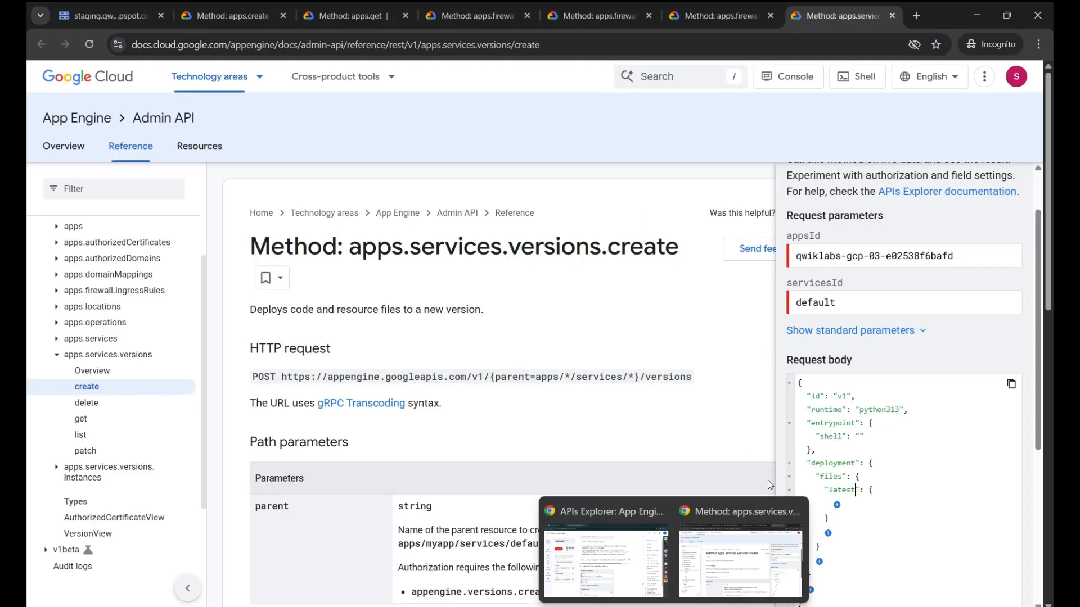
left_click(836, 505)
left_click(856, 554)
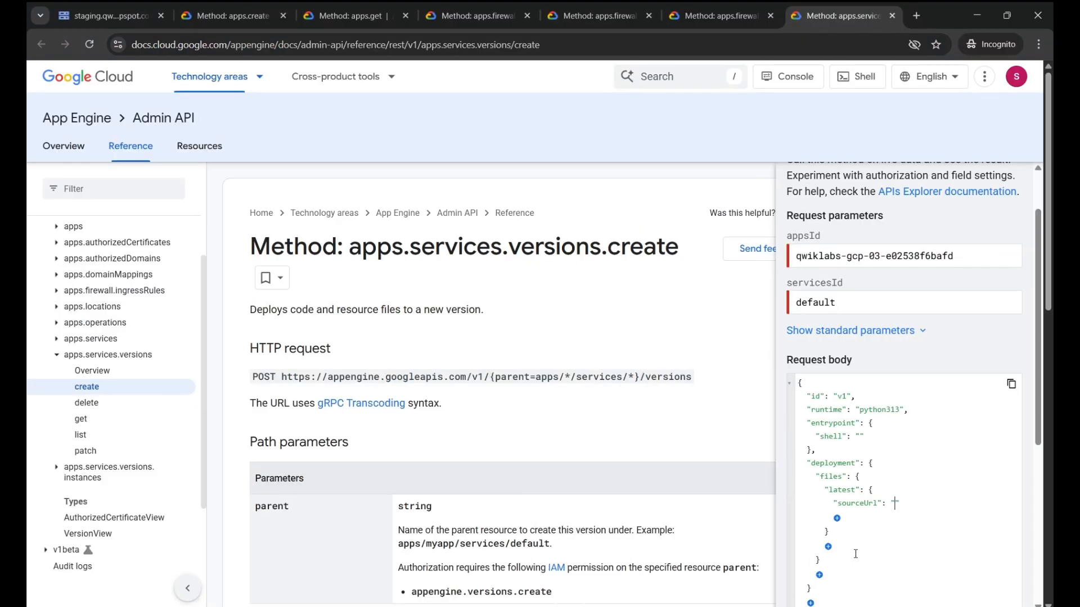
mouse_move(638, 604)
left_click(638, 571)
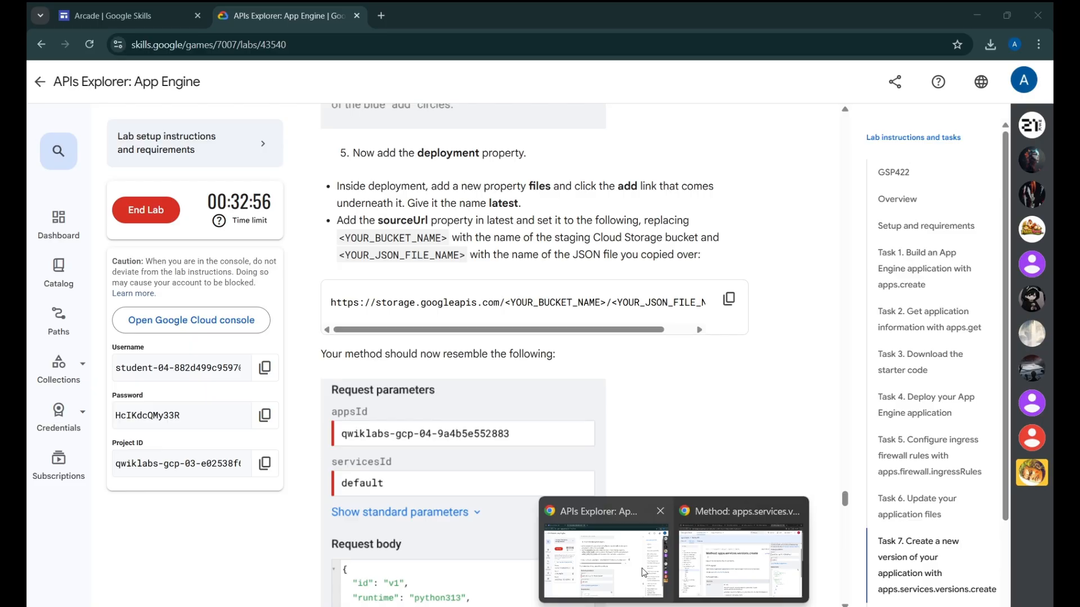
left_click(761, 509)
left_click(837, 518)
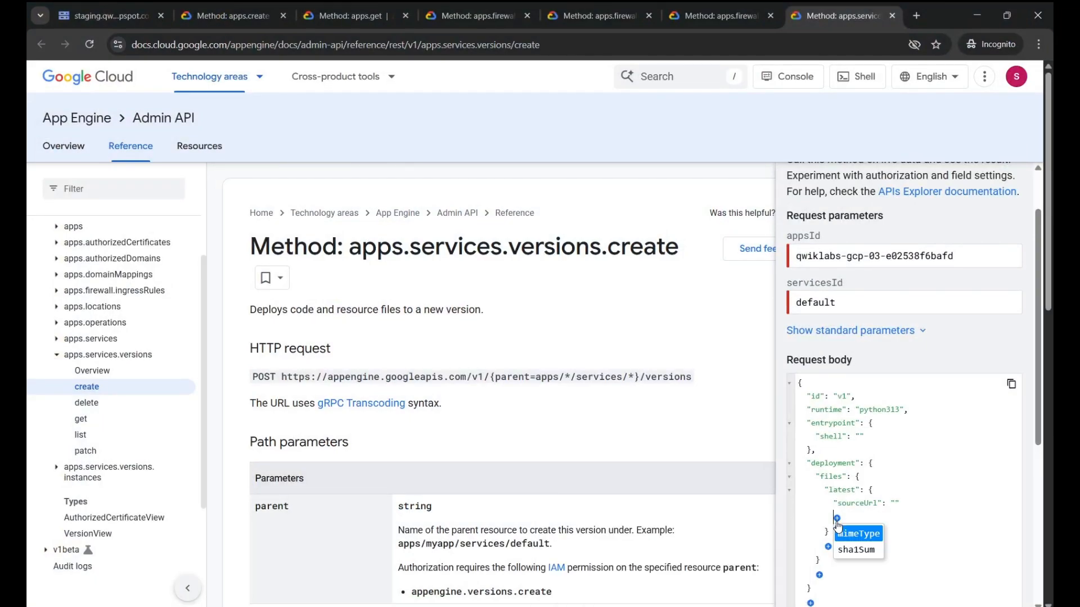
left_click(888, 505)
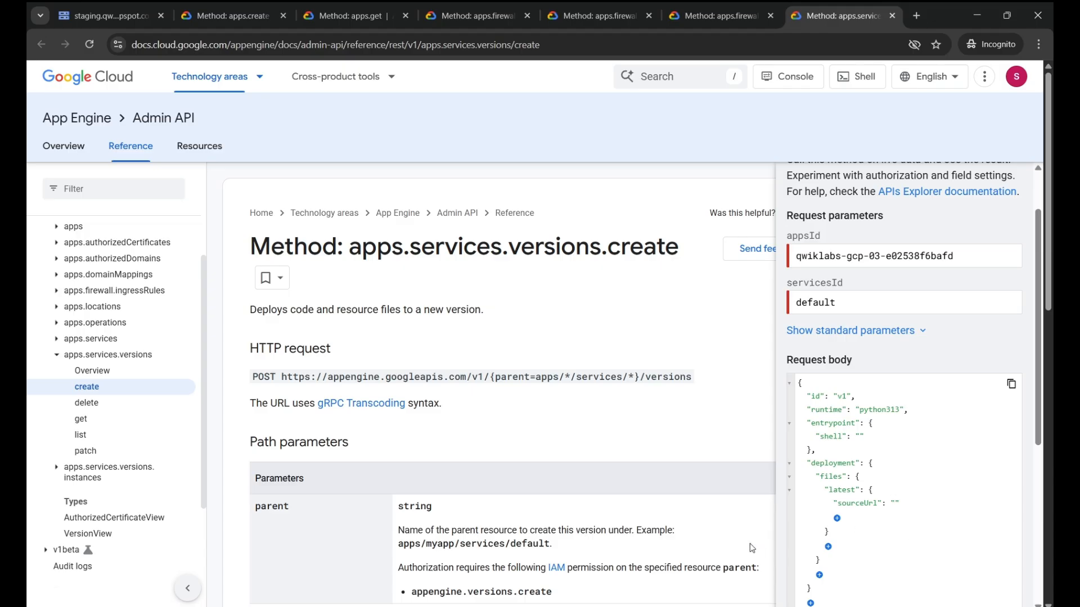
Copy the storage.googleapis.com URL template from the lab's deployment instructions and paste it as the sourceUrl value
left_click(619, 523)
scroll(623, 490, "down", 4)
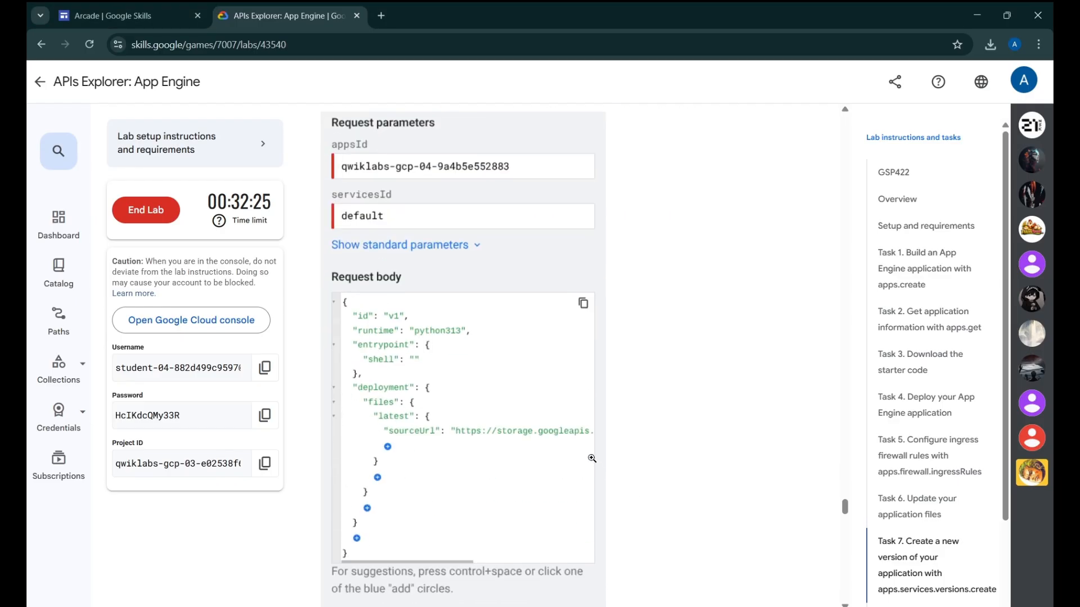
scroll(567, 461, "up", 3)
scroll(567, 461, "up", 3)
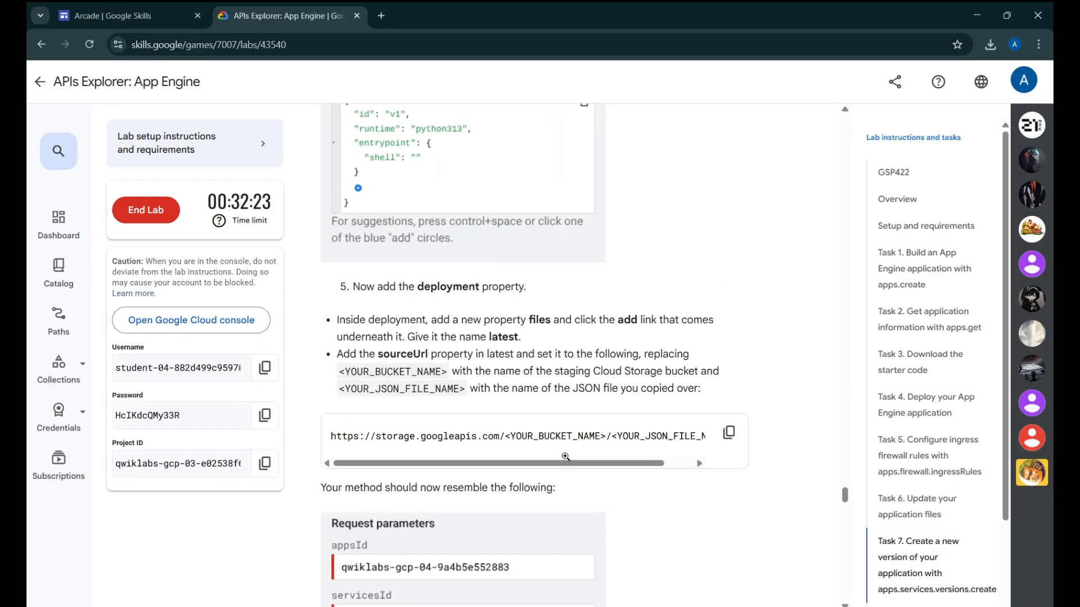
left_click(728, 433)
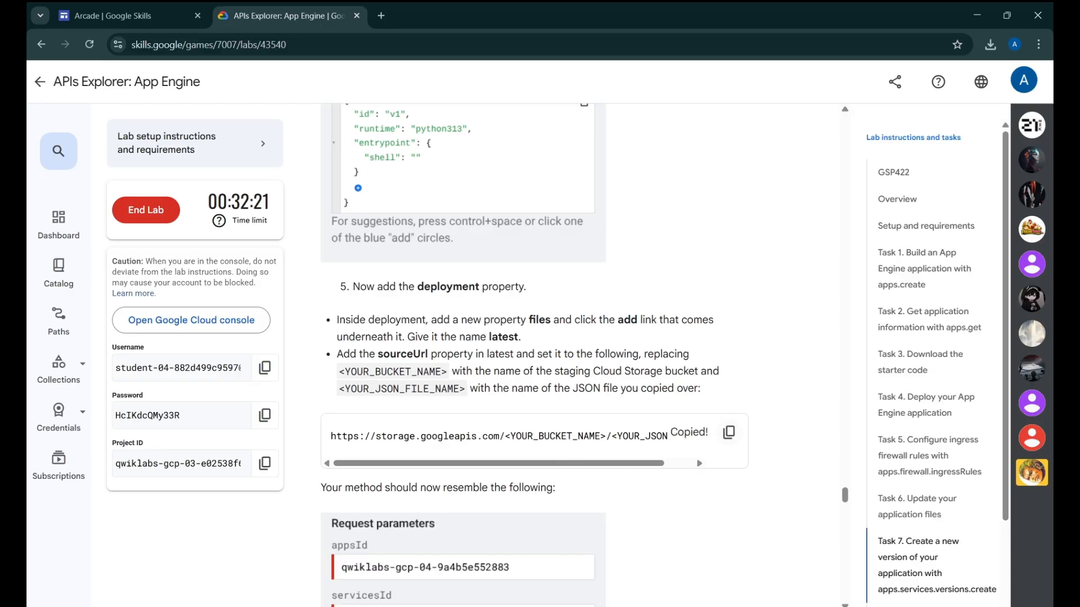
left_click(765, 585)
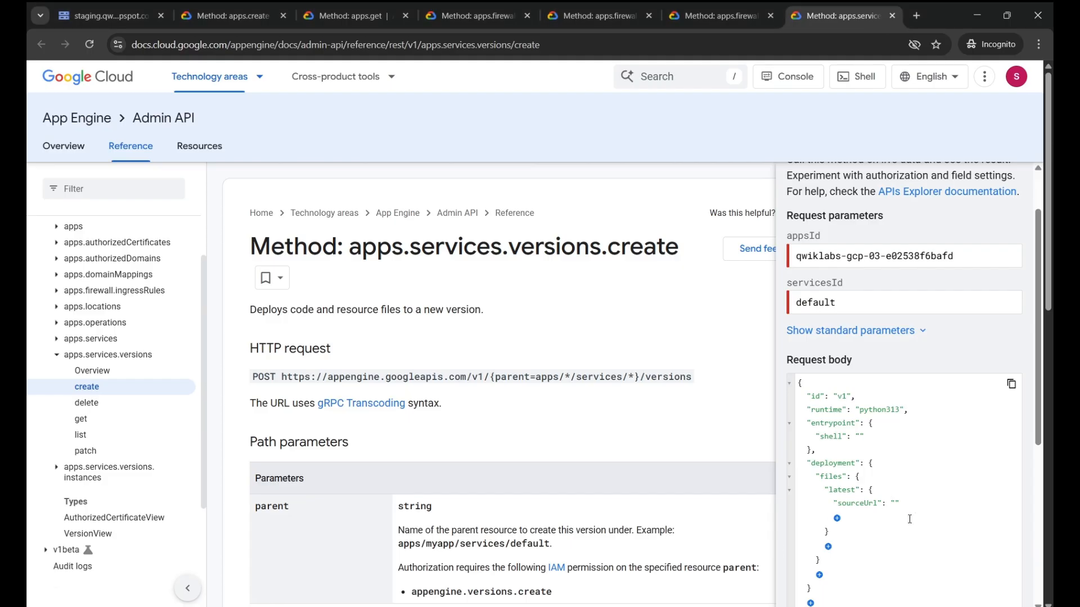
key("ctrl+v")
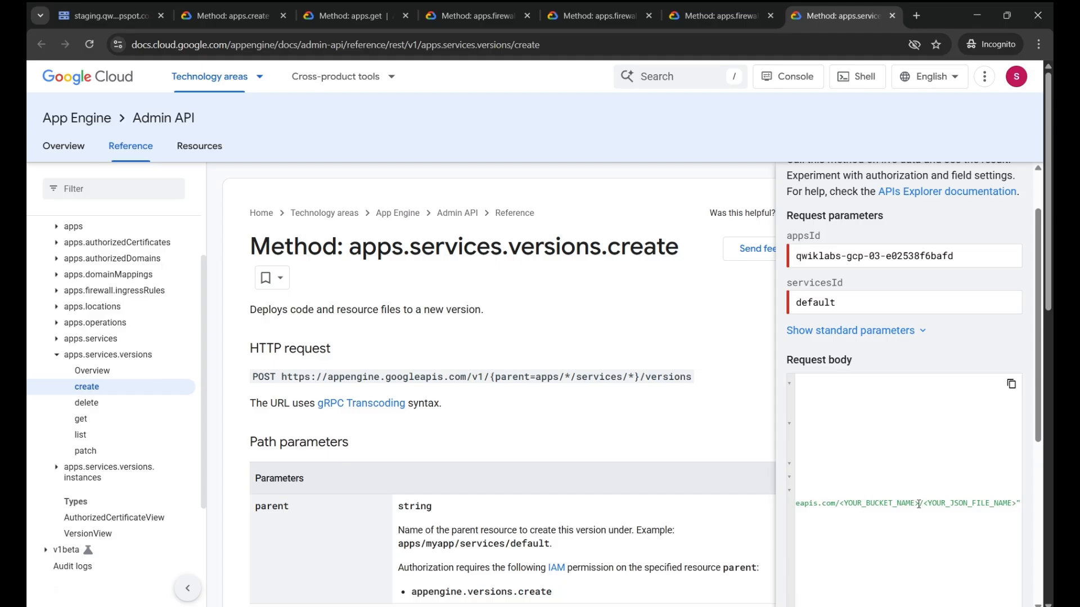
Replace the <YOUR_BUCKET_NAME> placeholder in sourceUrl with staging.qwiklabs-gcp-03-e02538f6bafd.appspot.com, copied from the bucket's details page
left_click_drag(919, 505, 841, 504)
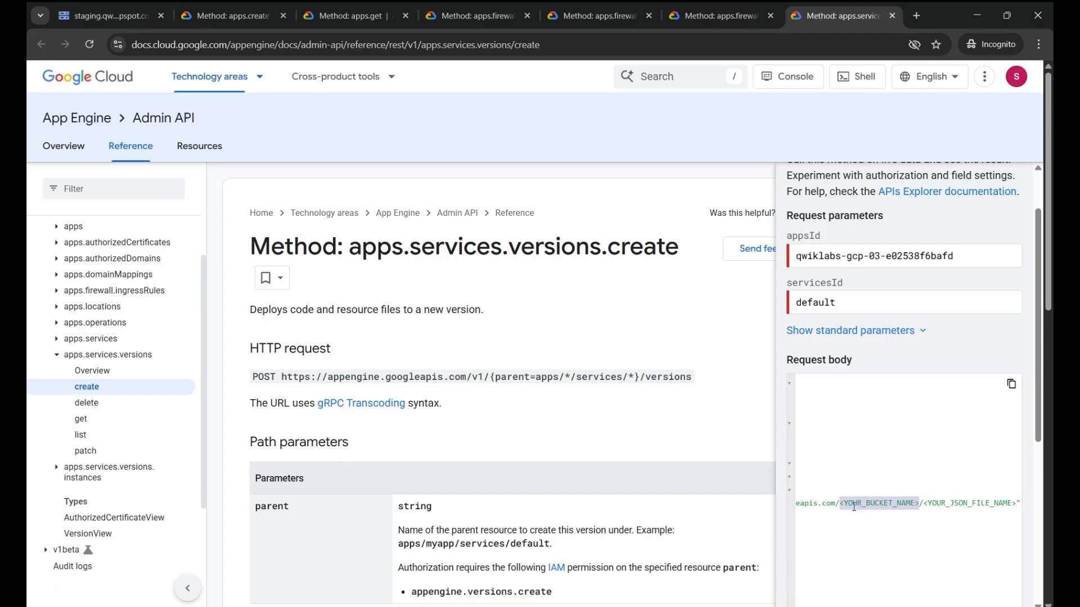
key("super+v")
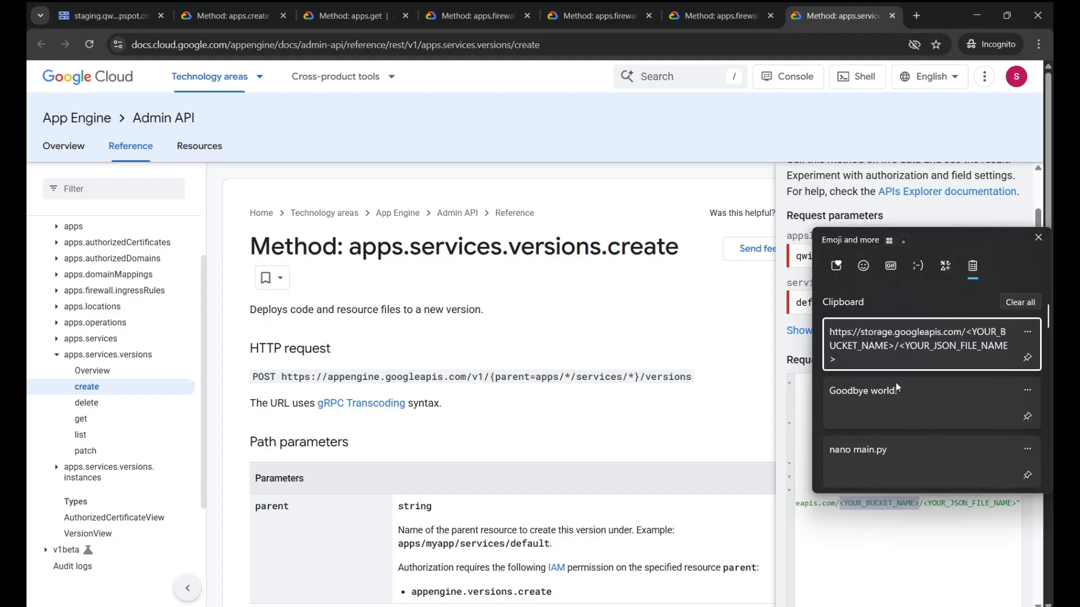
scroll(890, 396, "down", 4)
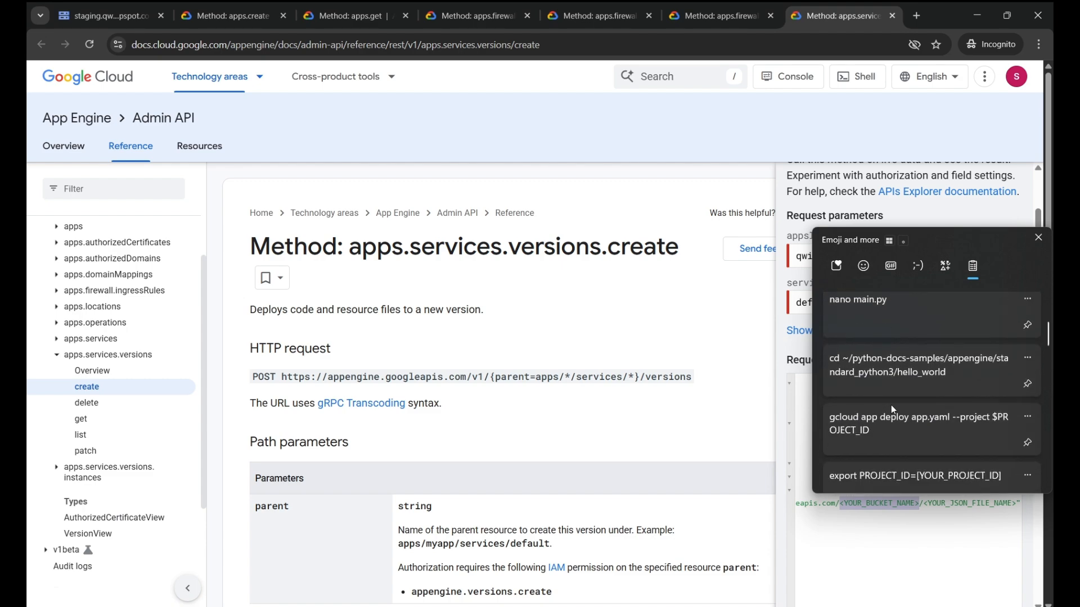
scroll(891, 405, "up", 3)
scroll(886, 399, "down", 3)
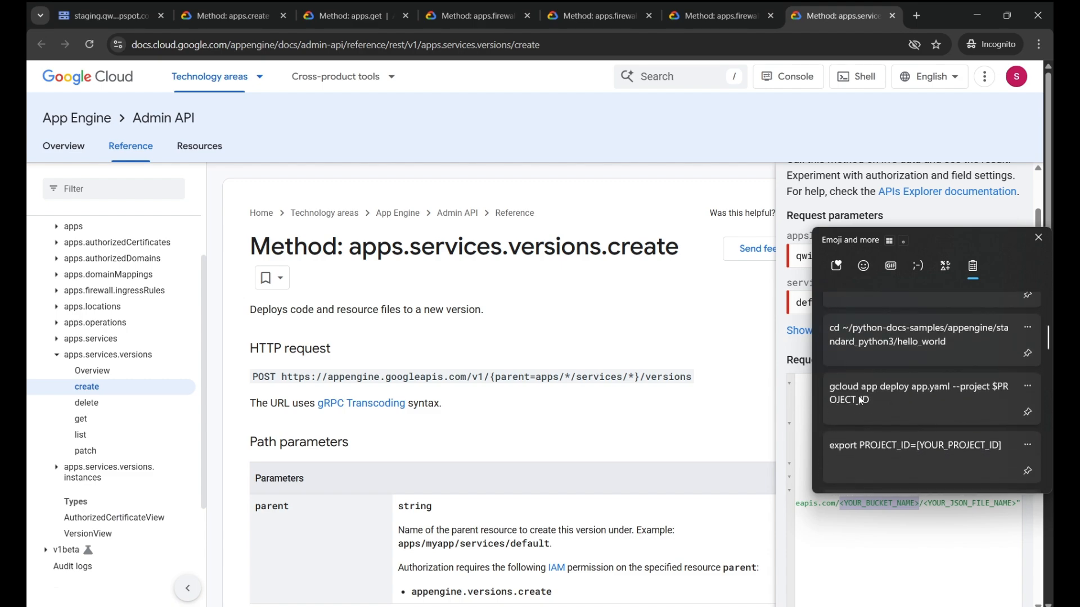
left_click(106, 8)
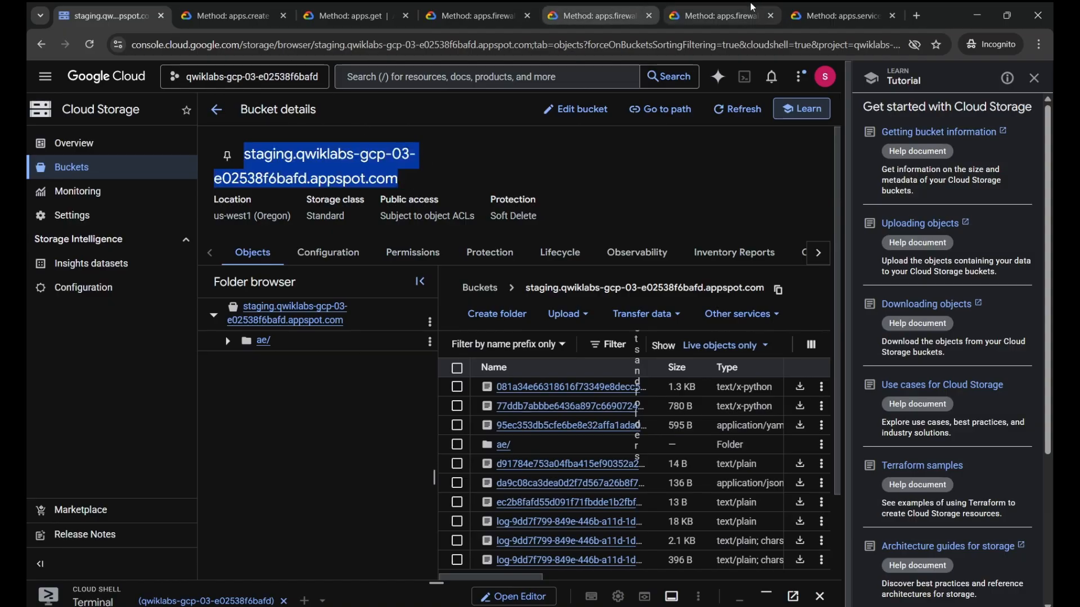
left_click(838, 15)
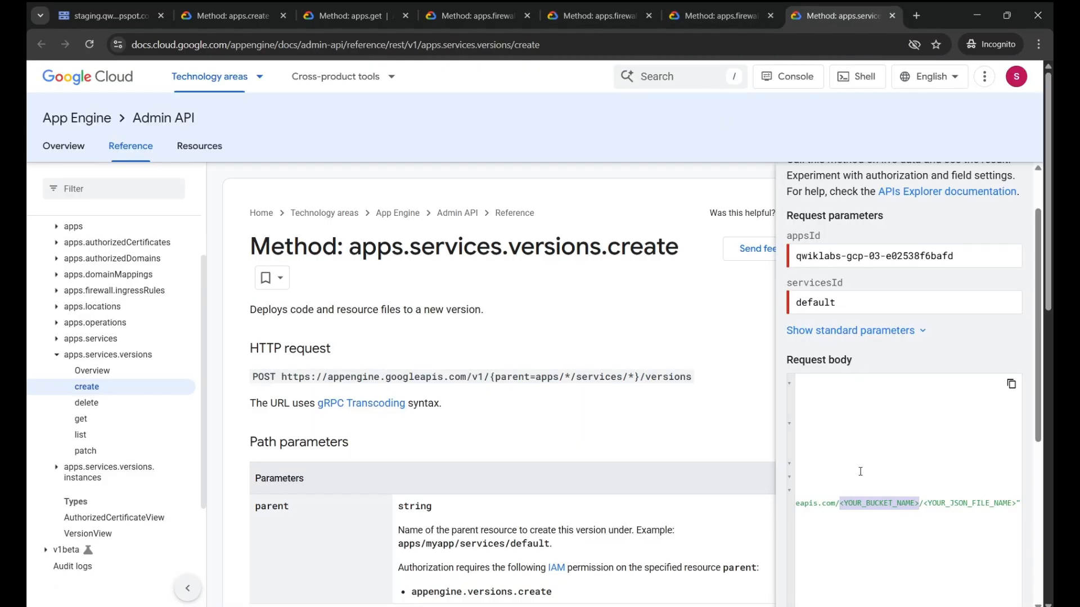
key("ctrl+v")
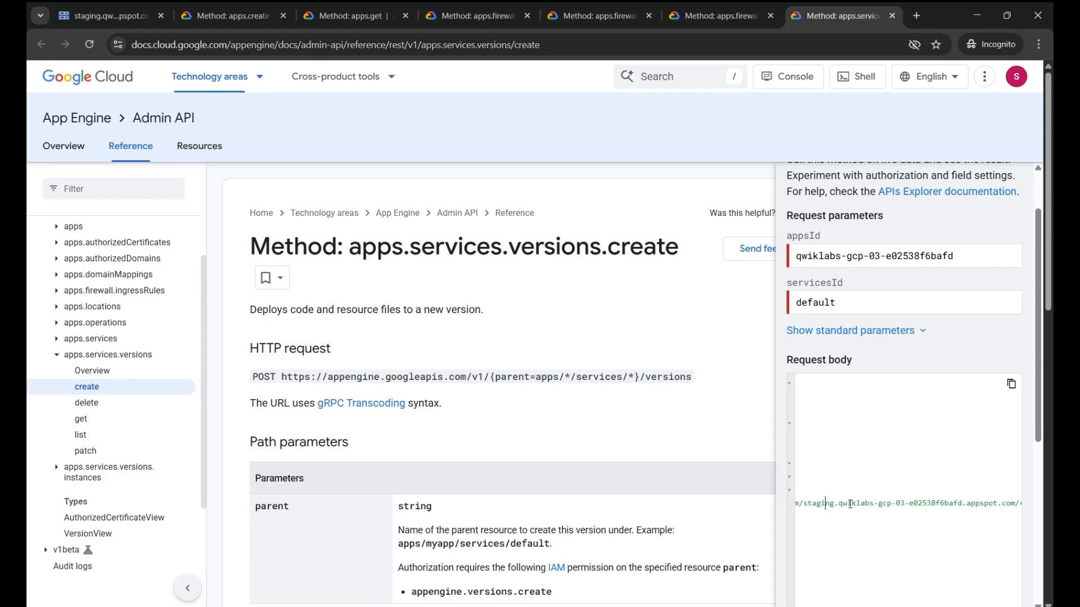
Review the sourceUrl value from the inserted bucket name through to the <YOUR_JSON_FILE_NAME> placeholder
key("Left")
key("Left")
key("Left")
key("Left")
key("Left")
key("Left")
key("Left")
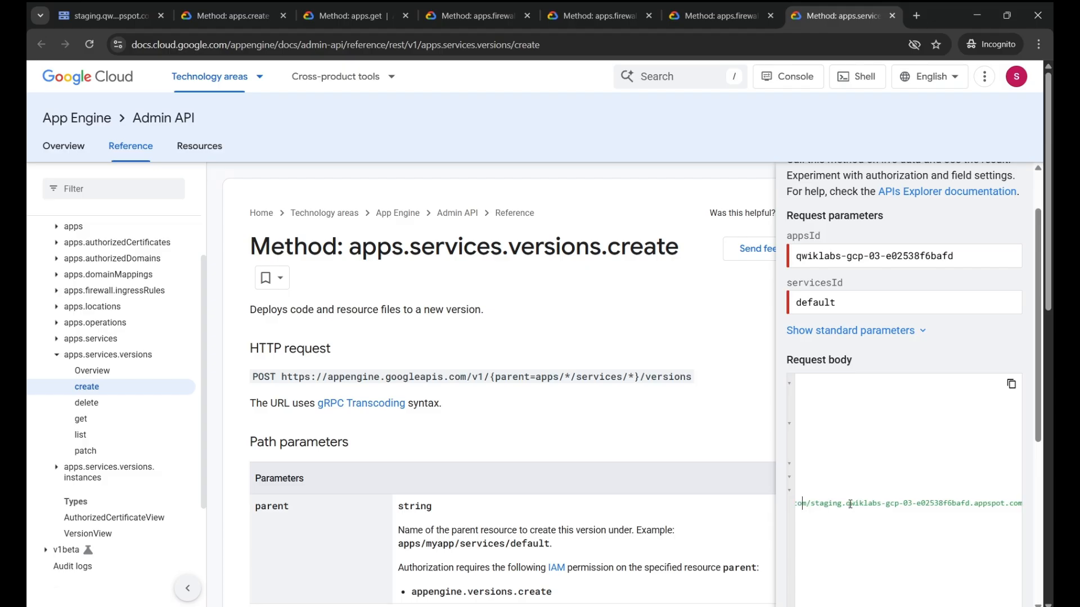
key("Right")
key("Right")
key("Right")
key("Right")
key("Right")
key("Right")
key("Right")
key("Right")
key("Right")
key("Right")
key("Right")
key("Right")
key("Right")
key("Right")
key("Right")
key("Right")
key("Right")
key("Right")
key("Right")
key("Right")
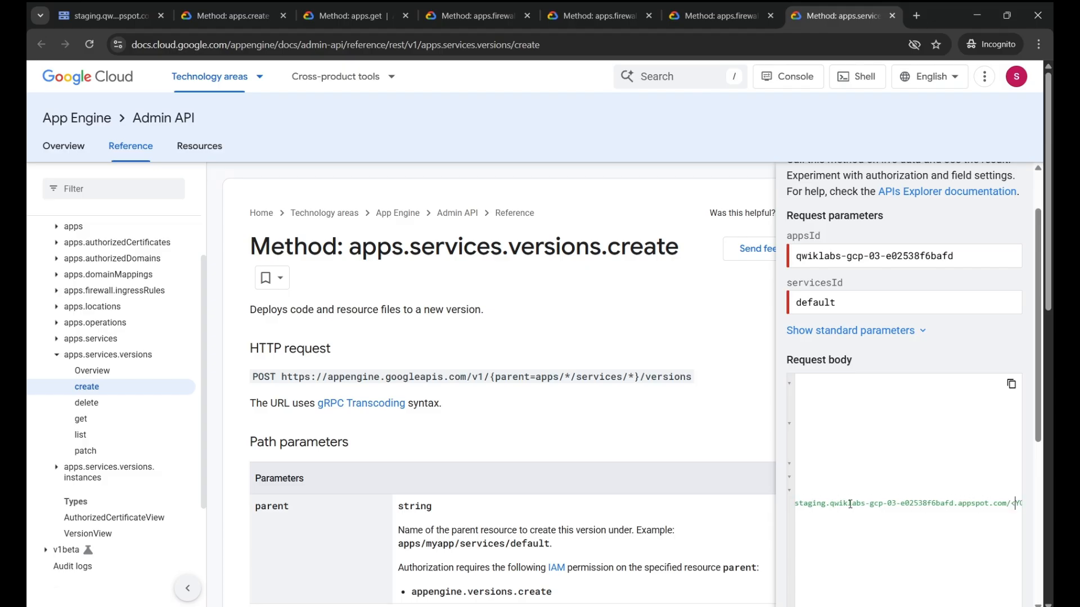
key("Right")
key("Right")
key("Right")
key("Right")
key("Right")
key("Right")
key("Right")
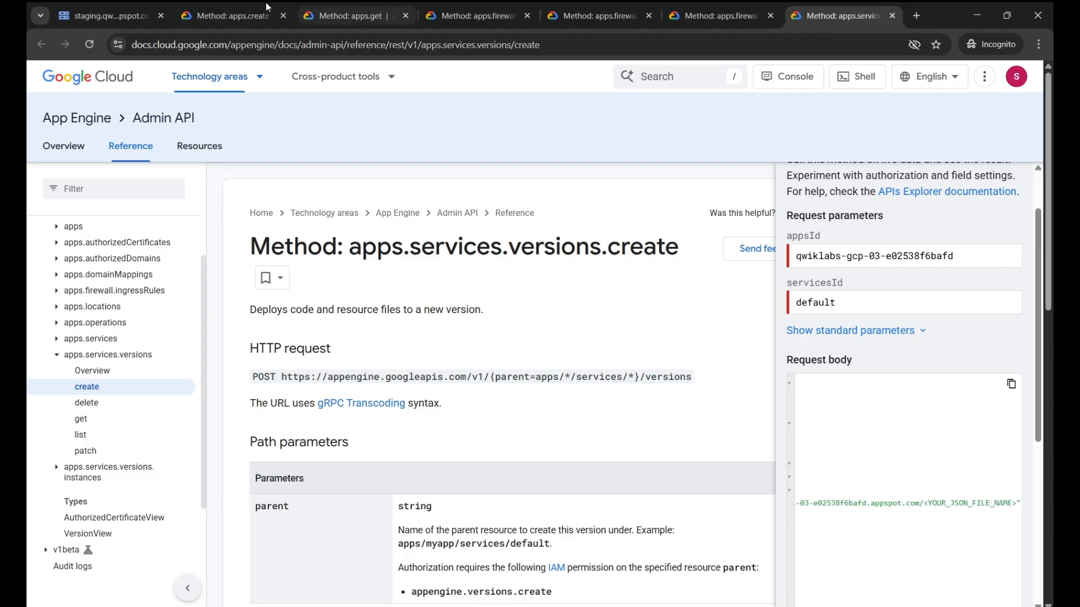
Check the lab's instruction on the JSON file name and open the application/json file's object details in the staging bucket
mouse_move(674, 606)
left_click(606, 585)
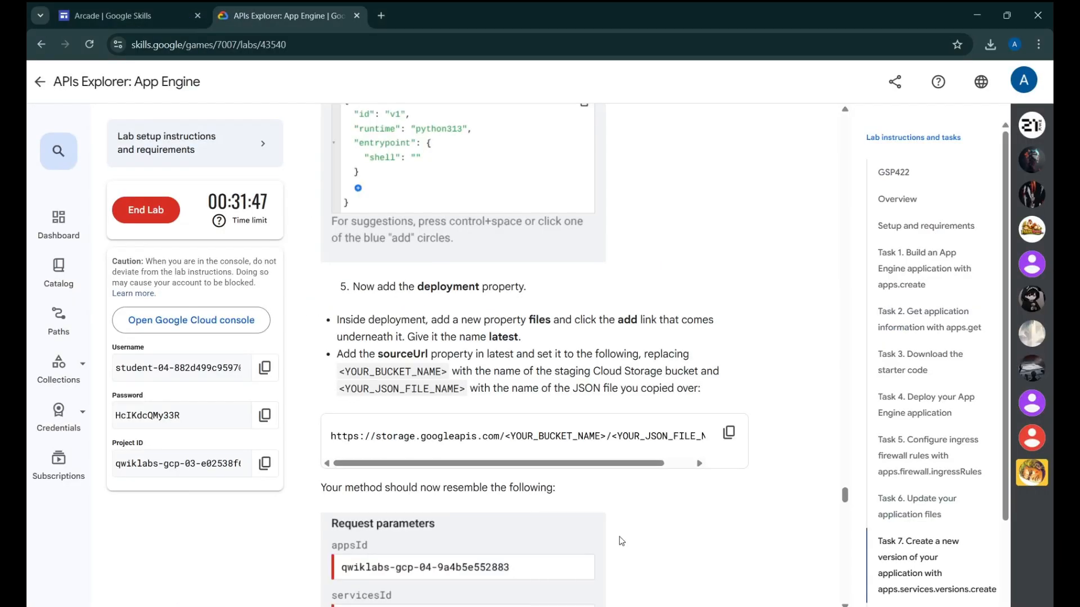
scroll(680, 367, "up", 15)
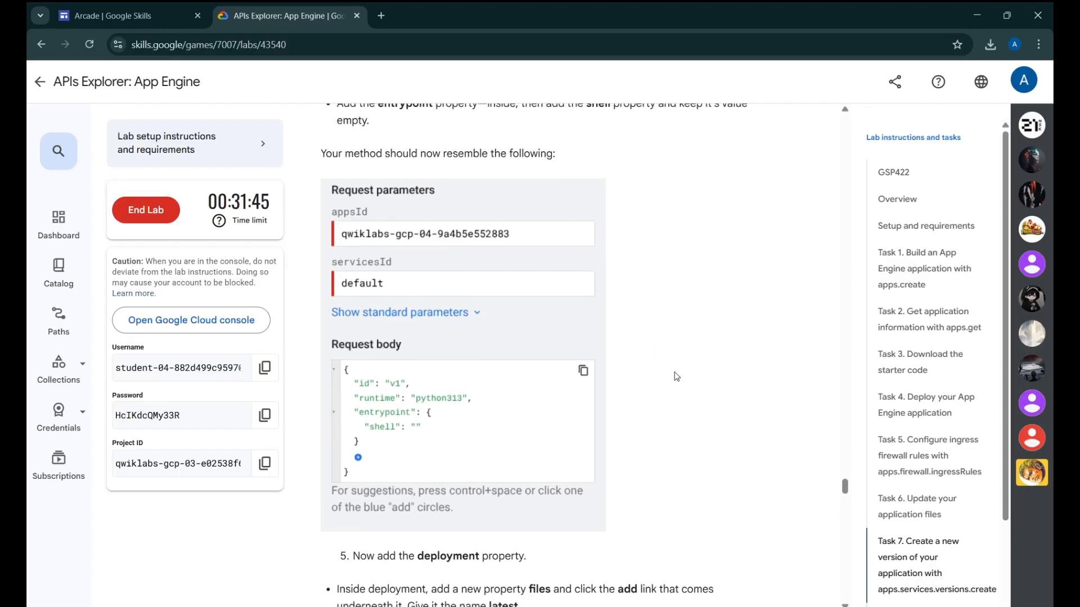
scroll(658, 381, "up", 4)
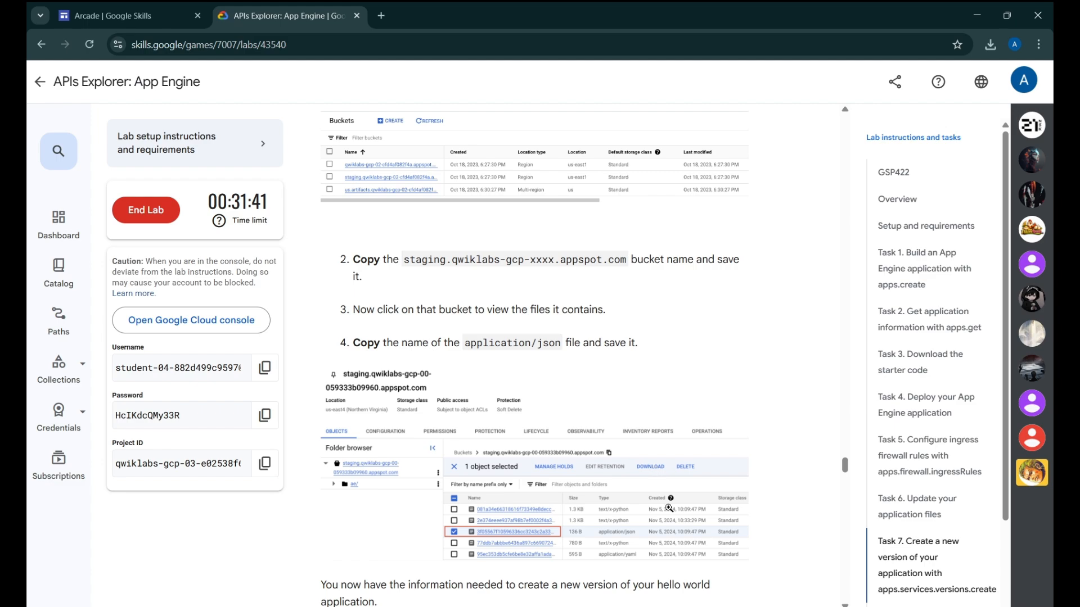
left_click(691, 567)
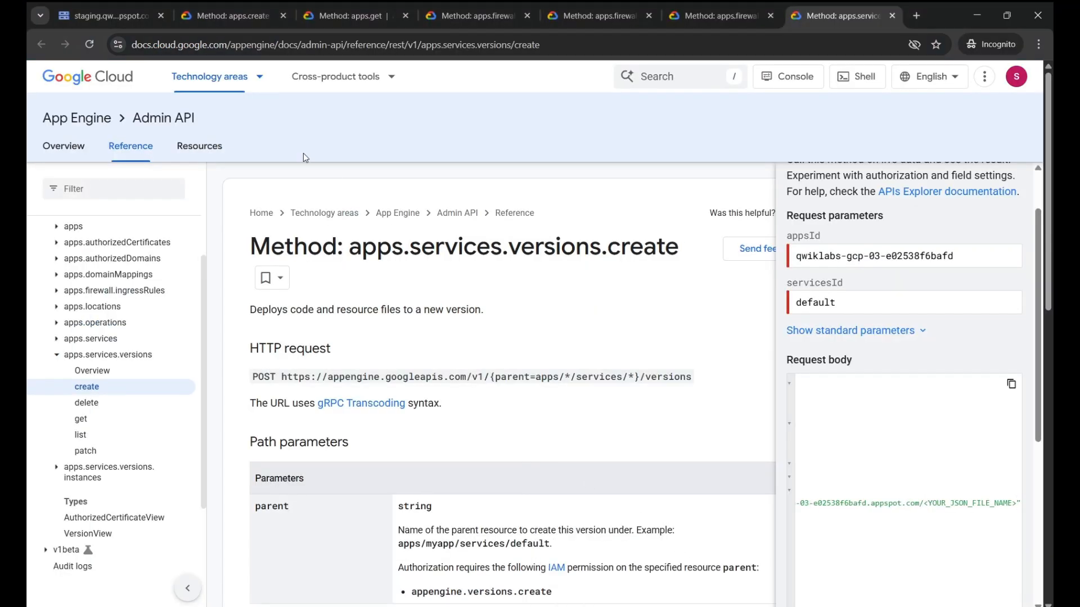
left_click(104, 15)
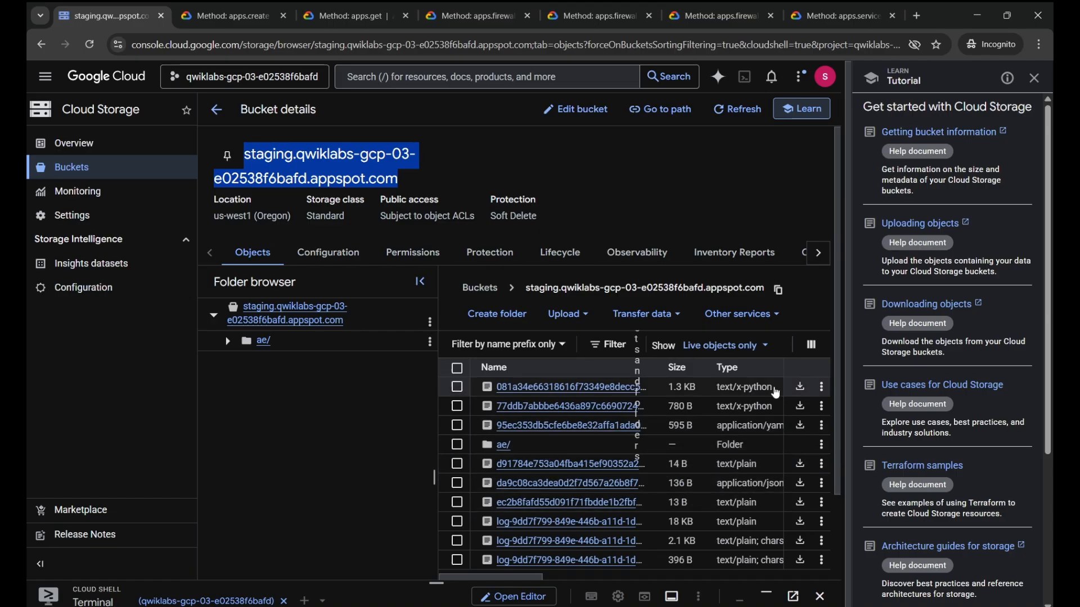
left_click(756, 493)
left_click(753, 493)
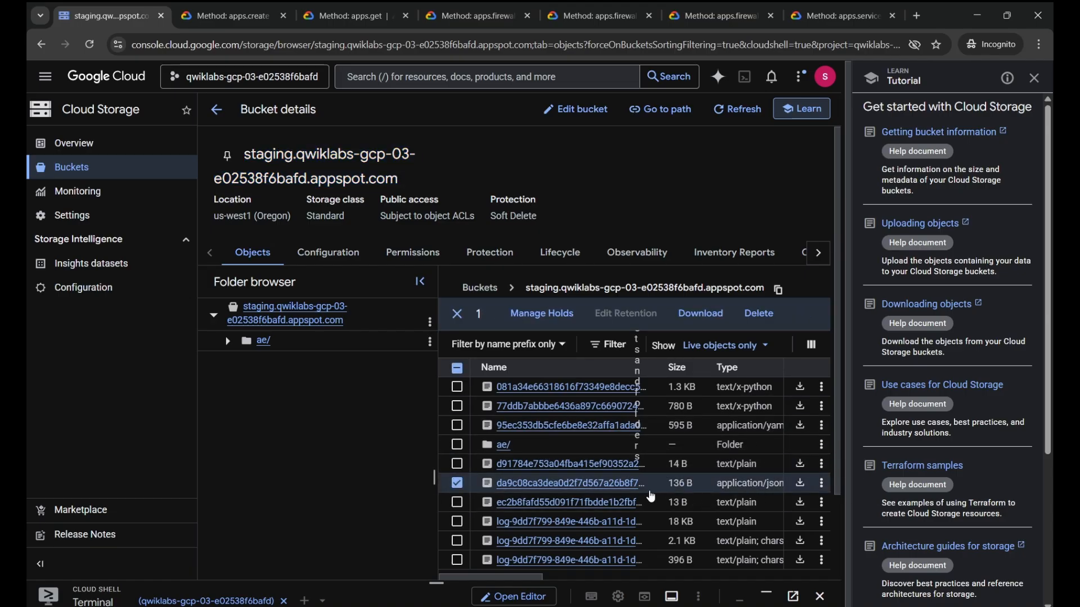
left_click(609, 485)
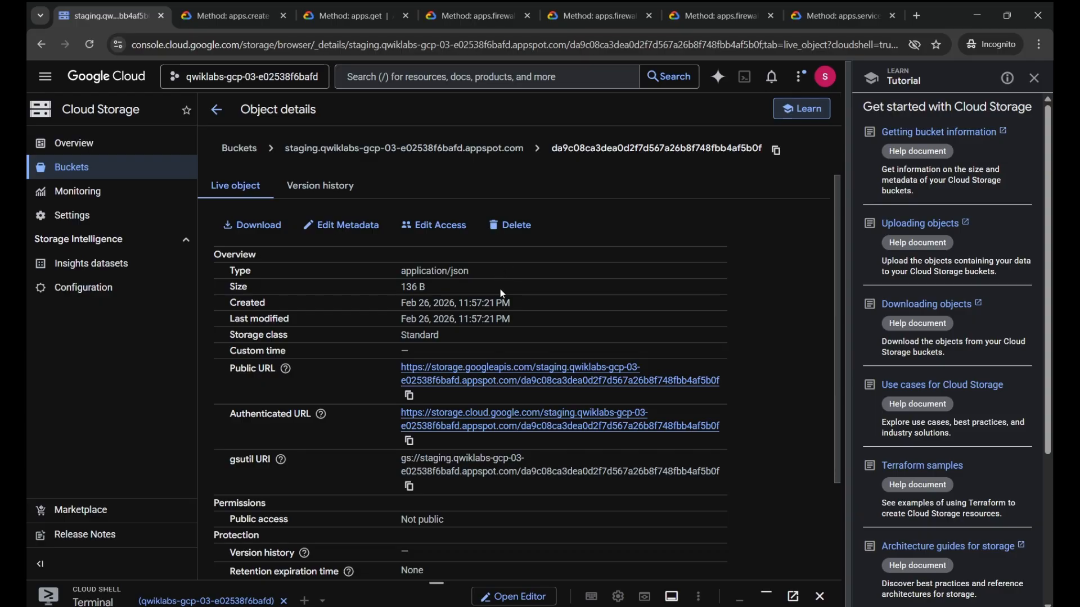
Replace the <YOUR_JSON_FILE_NAME> placeholder in sourceUrl with da9c08ca3dea0d2f7d567a26b8f748fbb4af5b0f, copied from the JSON object's details page
scroll(501, 289, "down", 3)
scroll(397, 283, "up", 3)
left_click(776, 150)
mouse_move(674, 606)
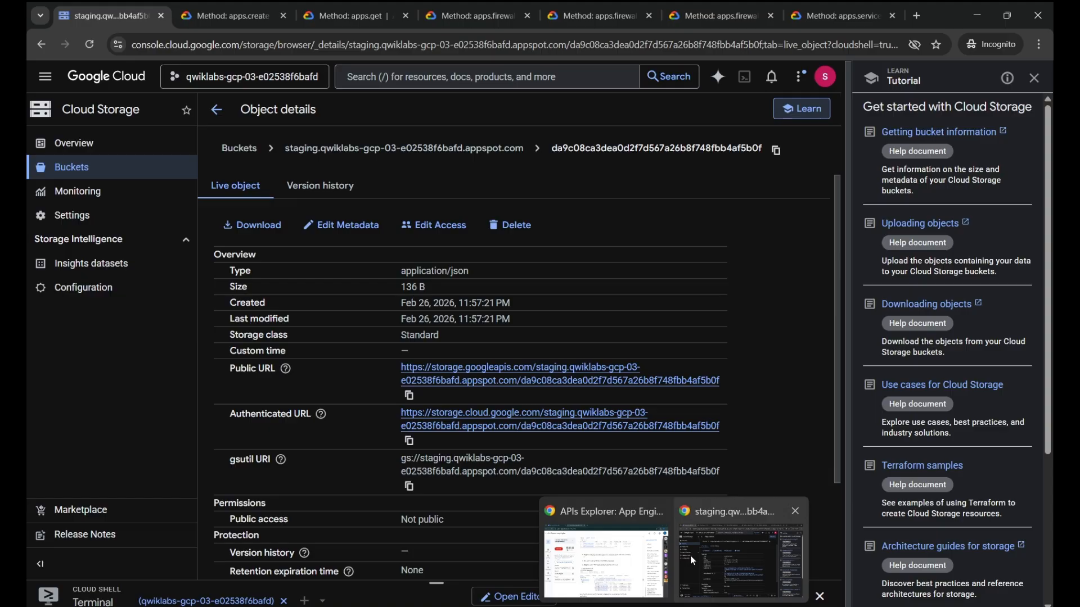
left_click(614, 546)
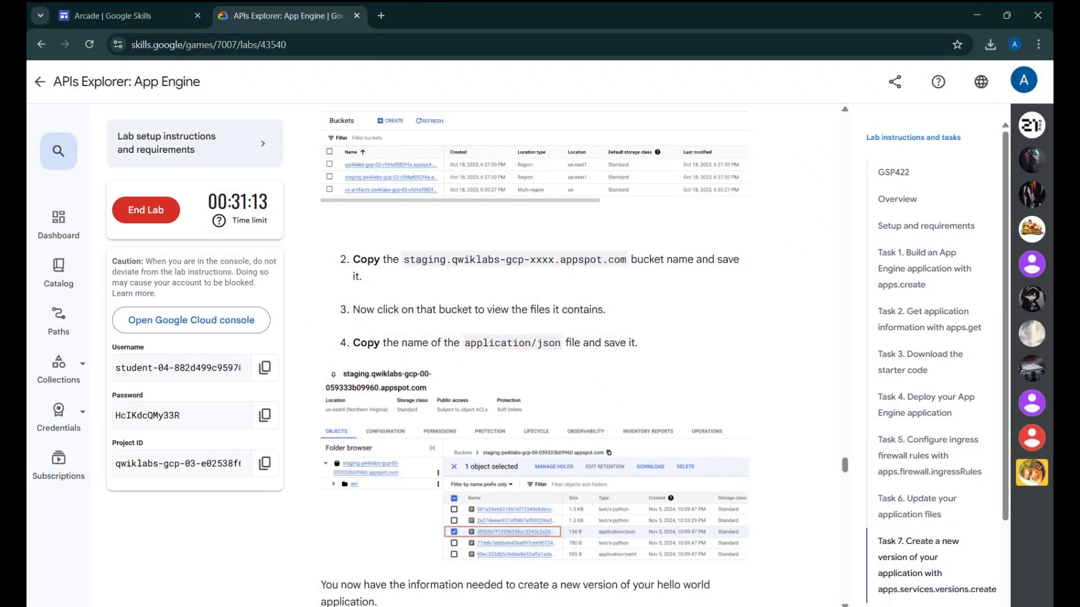
left_click(688, 560)
left_click(793, 5)
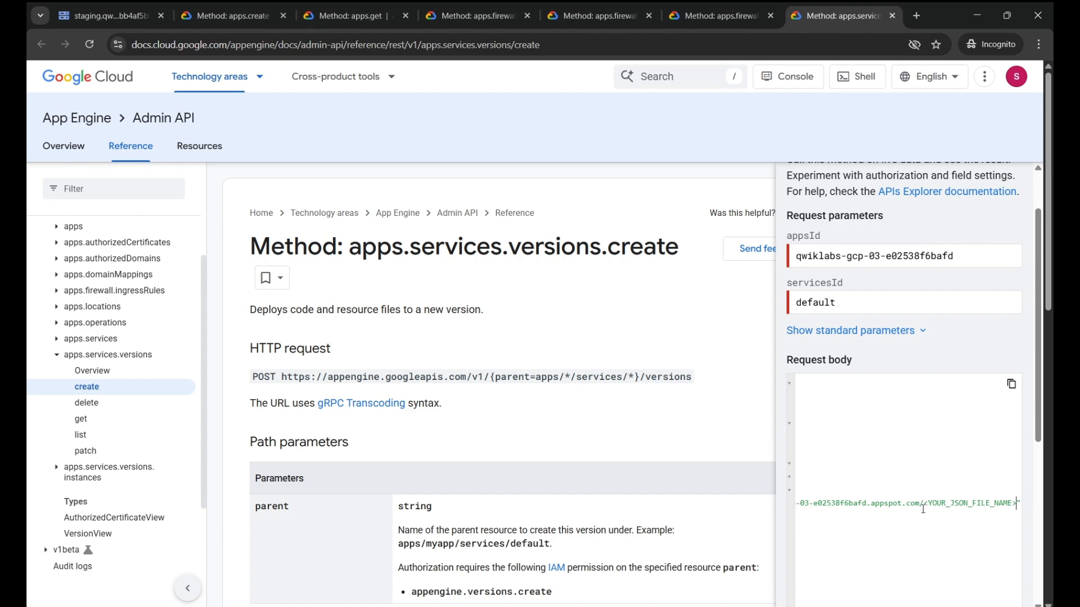
left_click_drag(924, 508, 1018, 510)
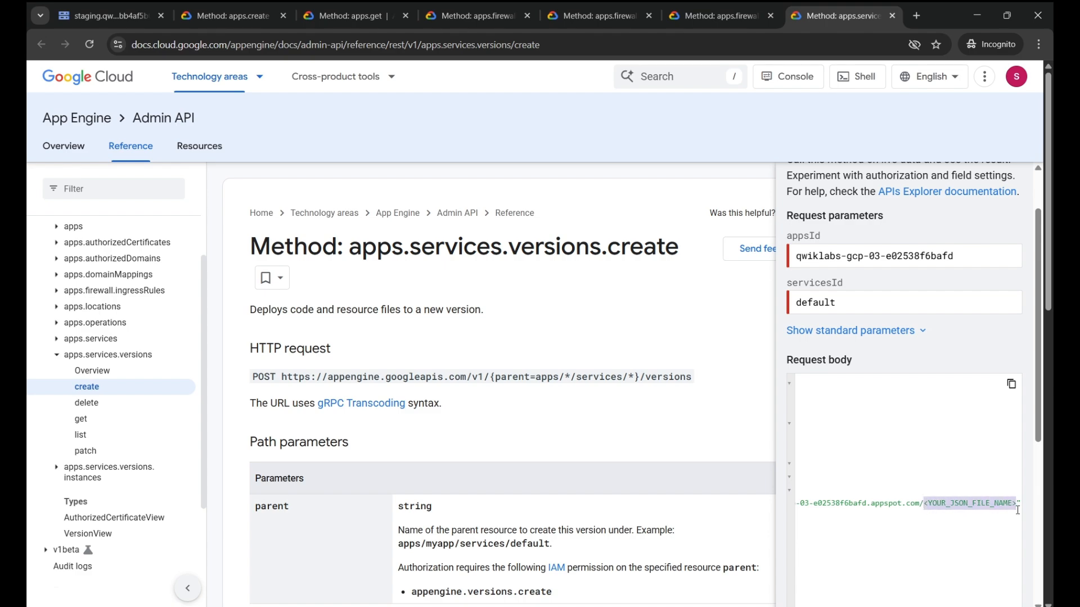
key("ctrl+v")
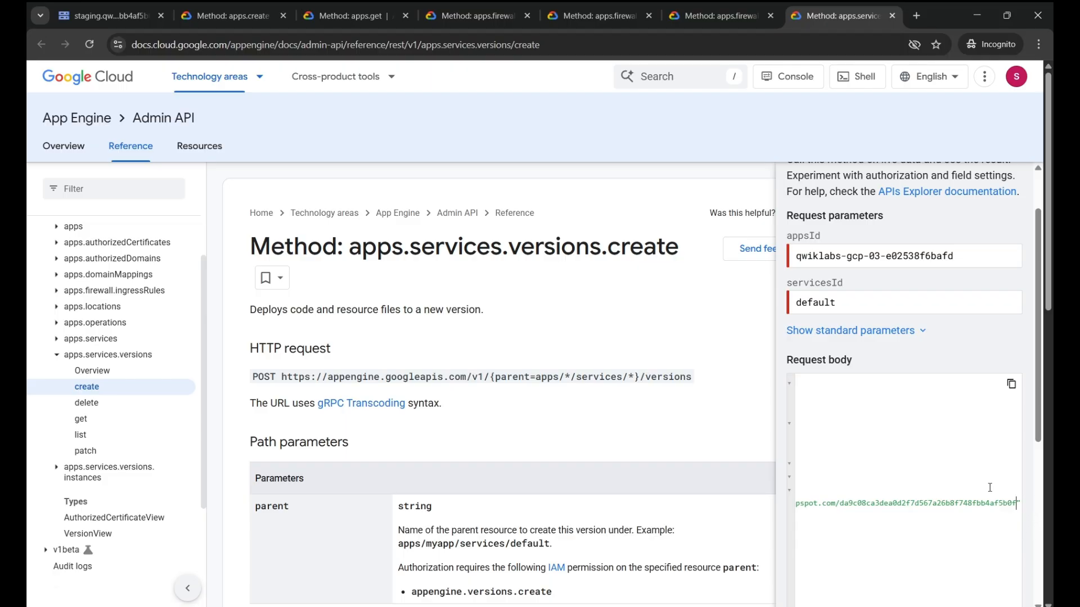
Check the lab's credentials instructions and execute the apps.services.versions.create request with Google OAuth 2.0 and API key enabled
mouse_move(673, 606)
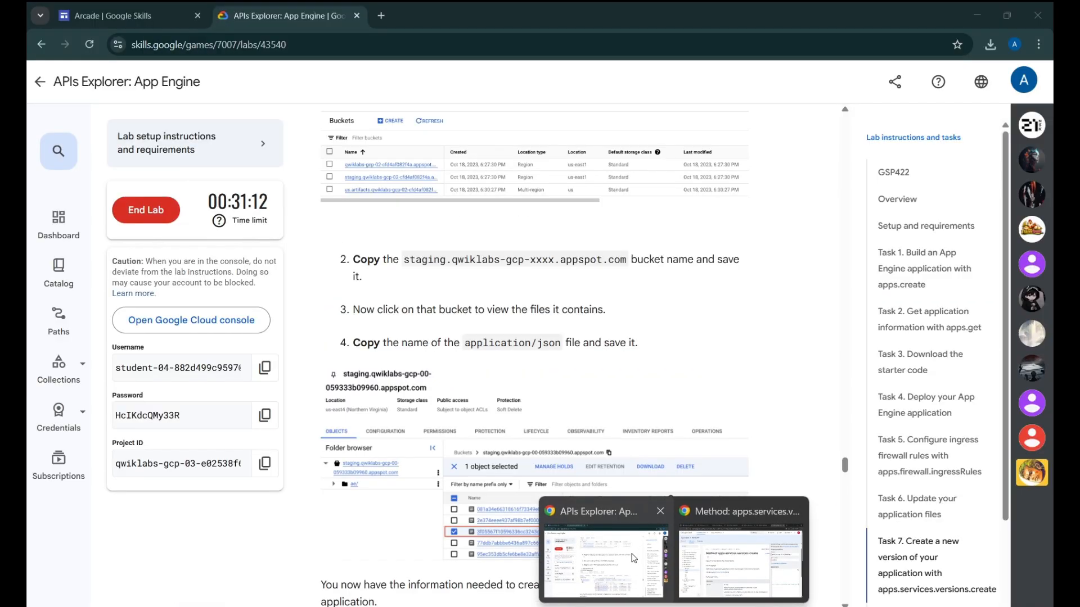
left_click(634, 557)
scroll(592, 478, "down", 13)
scroll(591, 477, "down", 5)
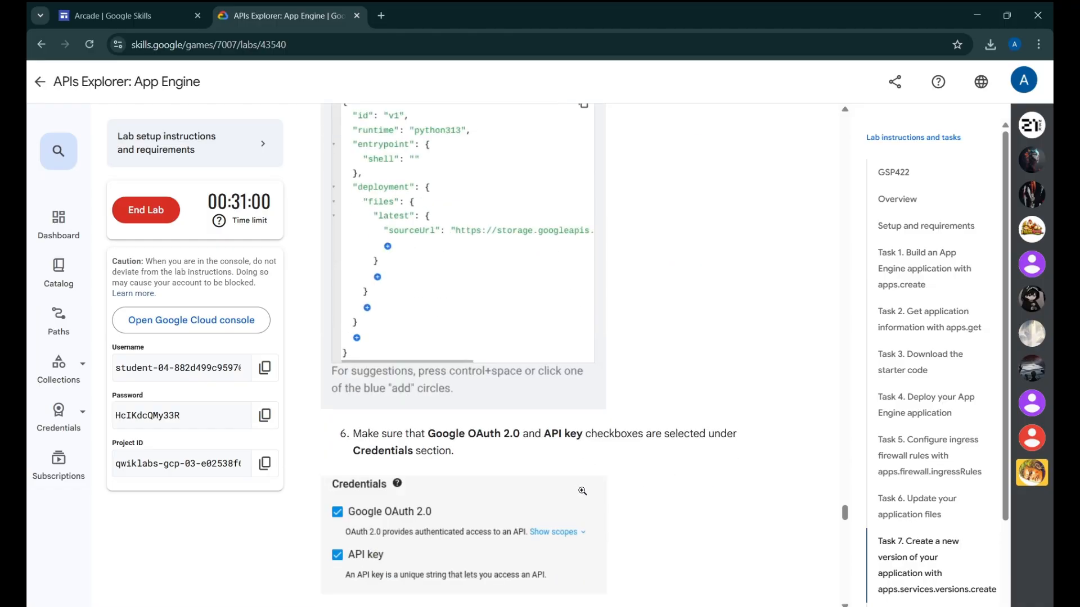
scroll(585, 474, "down", 7)
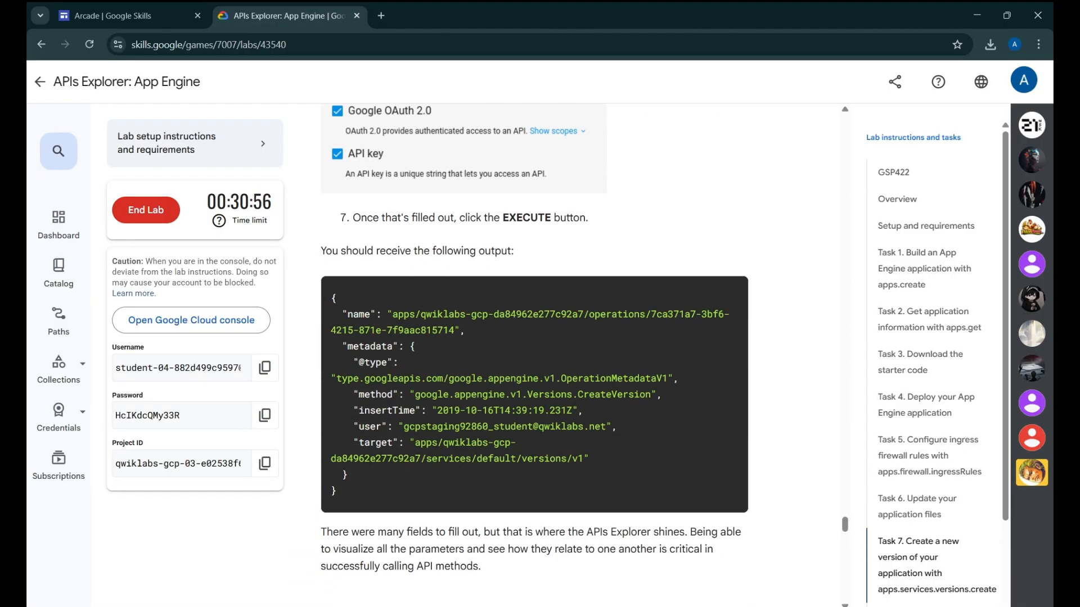
mouse_move(674, 606)
left_click(751, 568)
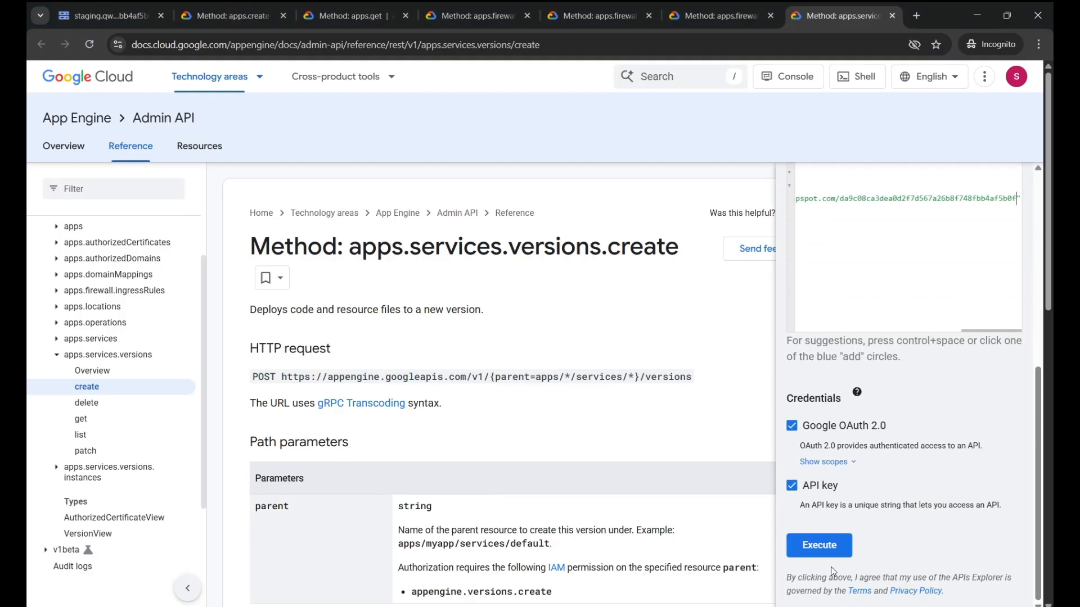
left_click(819, 545)
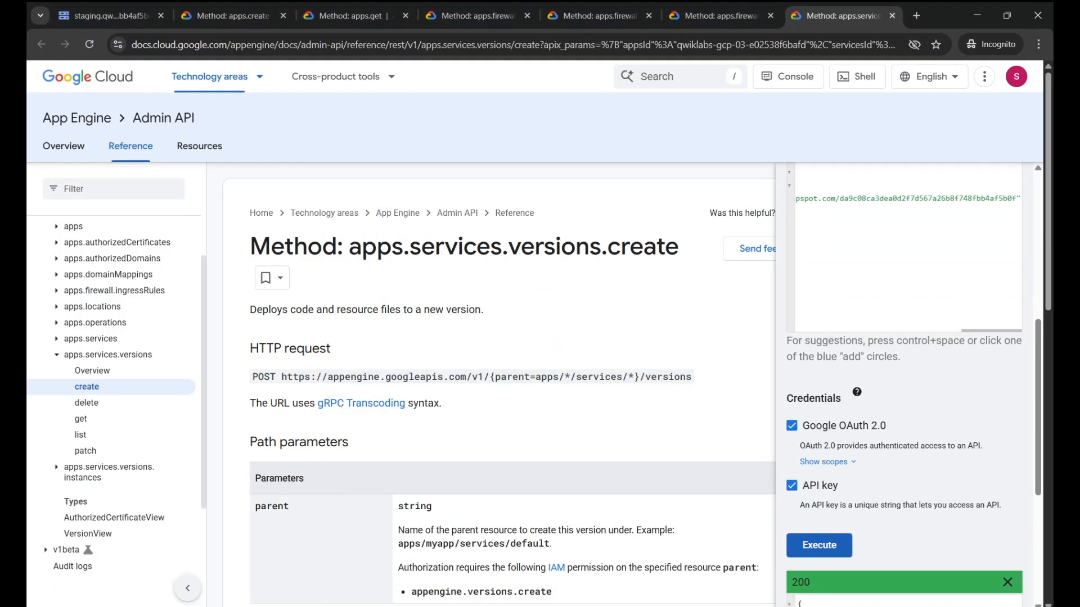
Read the lab's Task 8 instructions and copy the gcloud app deploy -v v1 command
left_click(602, 557)
scroll(534, 406, "down", 4)
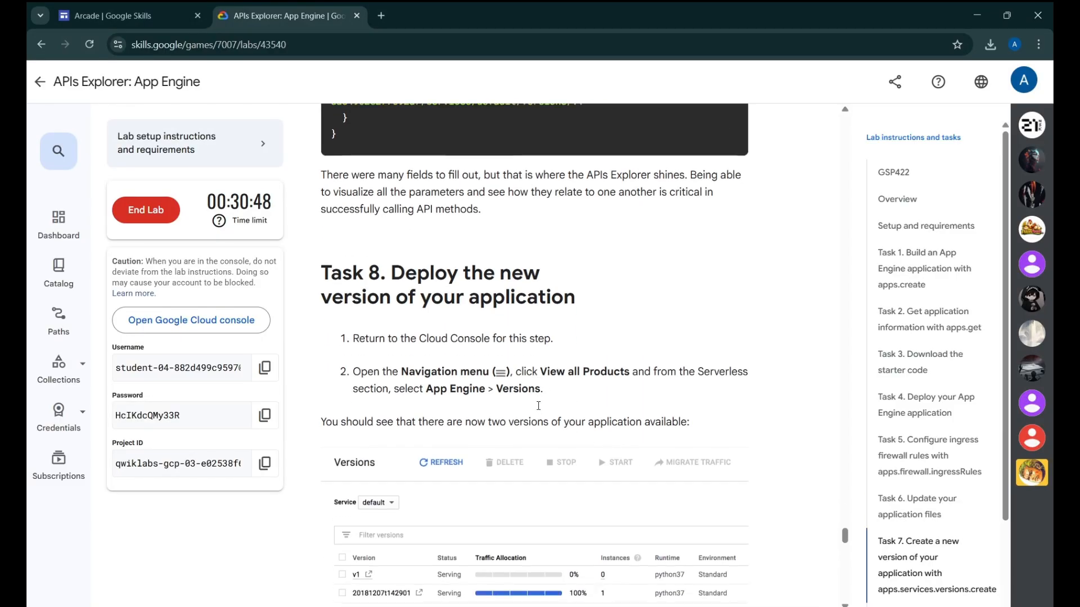
scroll(534, 406, "up", 2)
scroll(535, 389, "down", 2)
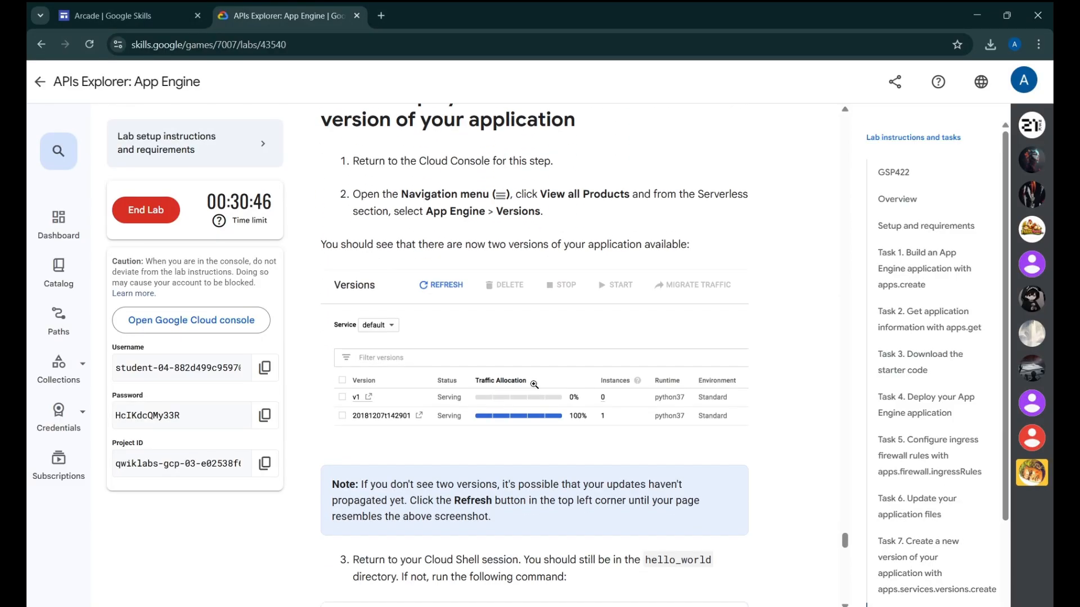
scroll(632, 394, "down", 5)
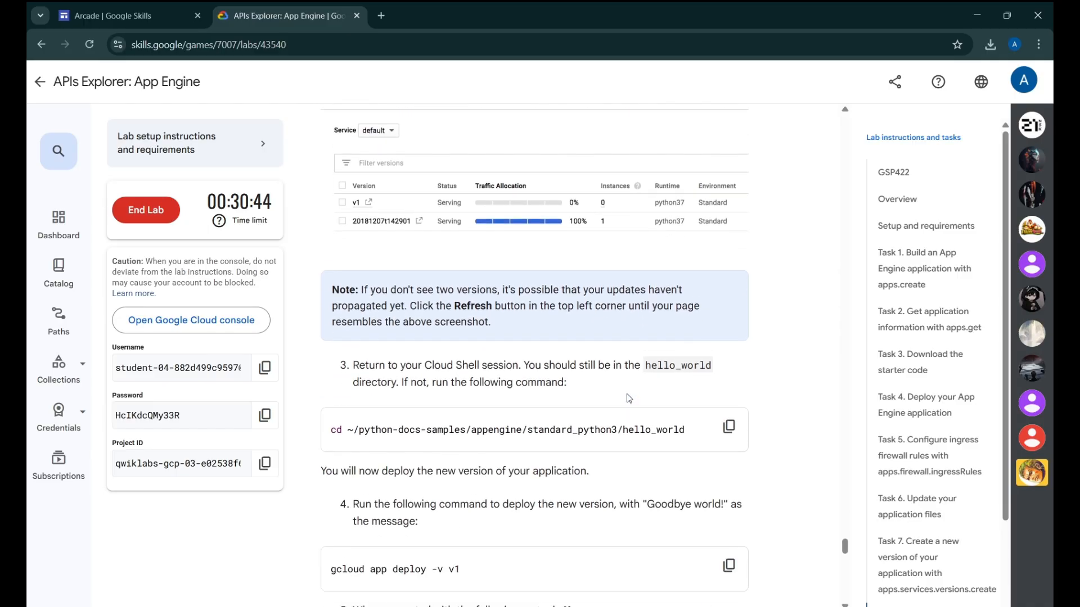
scroll(735, 366, "down", 2)
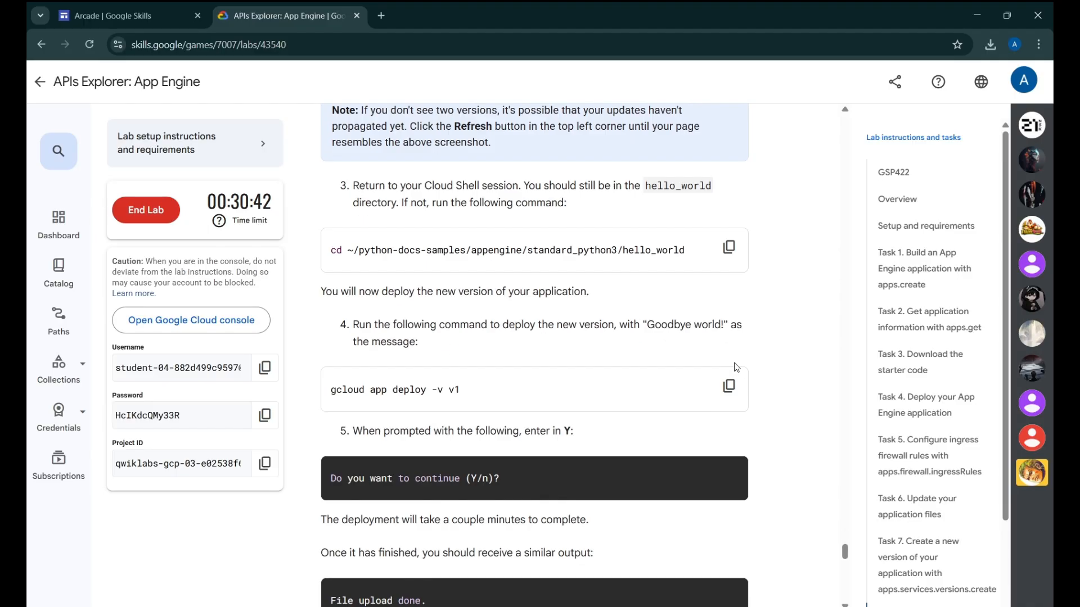
left_click(730, 361)
Run gcloud app deploy -v v1 in the console's expanded Cloud Shell terminal and answer the continue prompt with Y
left_click(742, 554)
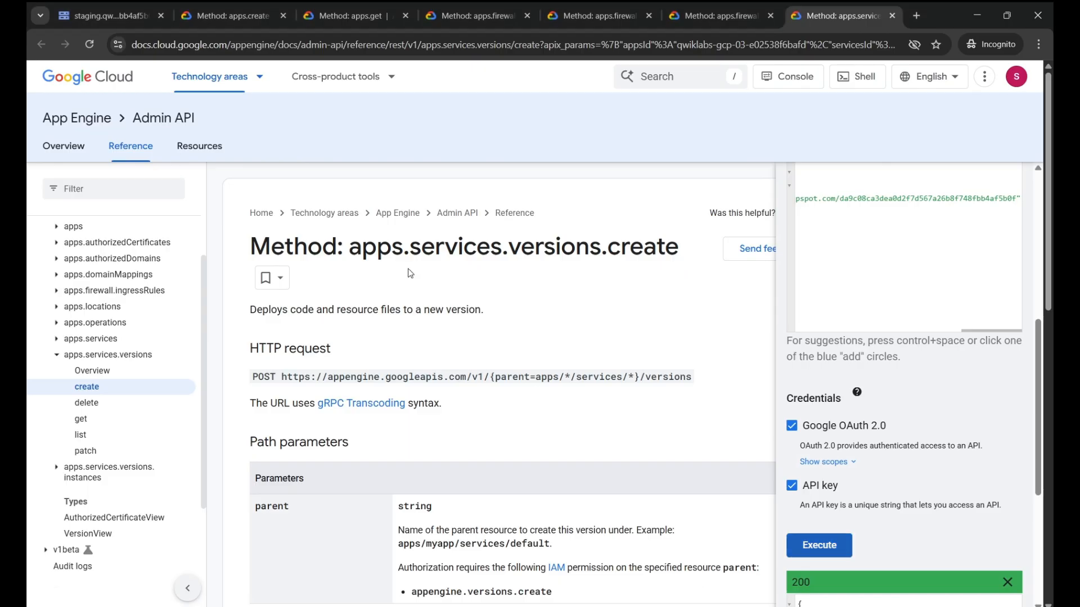
left_click(90, 7)
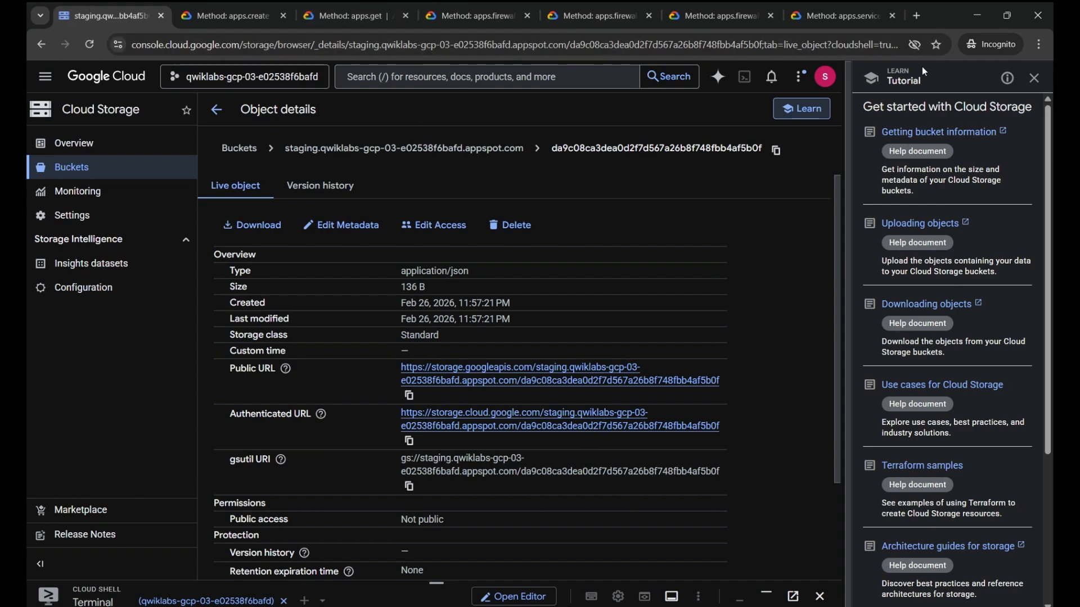
left_click(1033, 78)
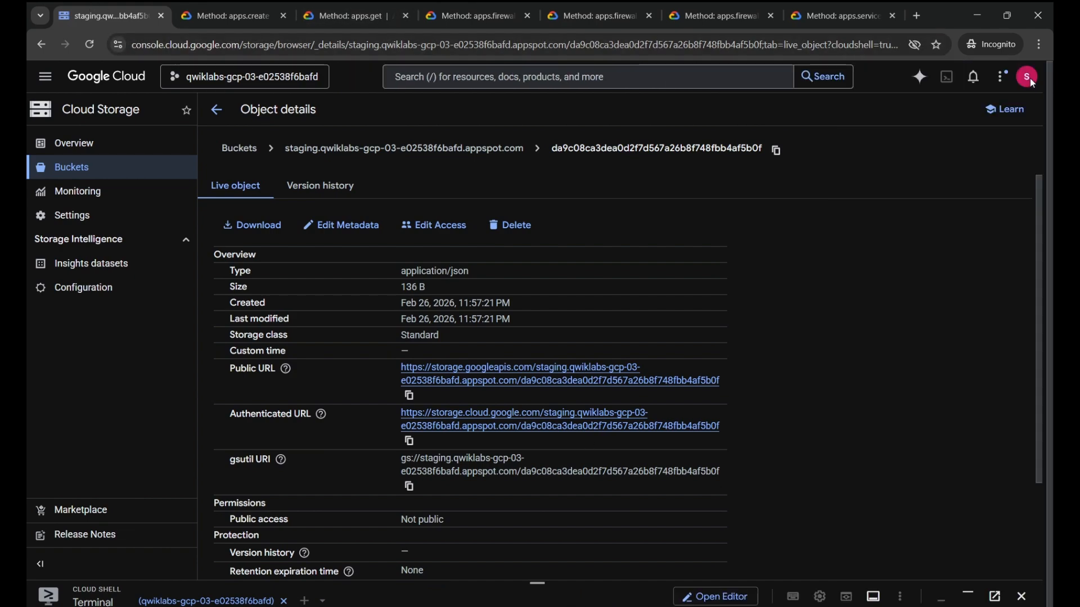
left_click(968, 595)
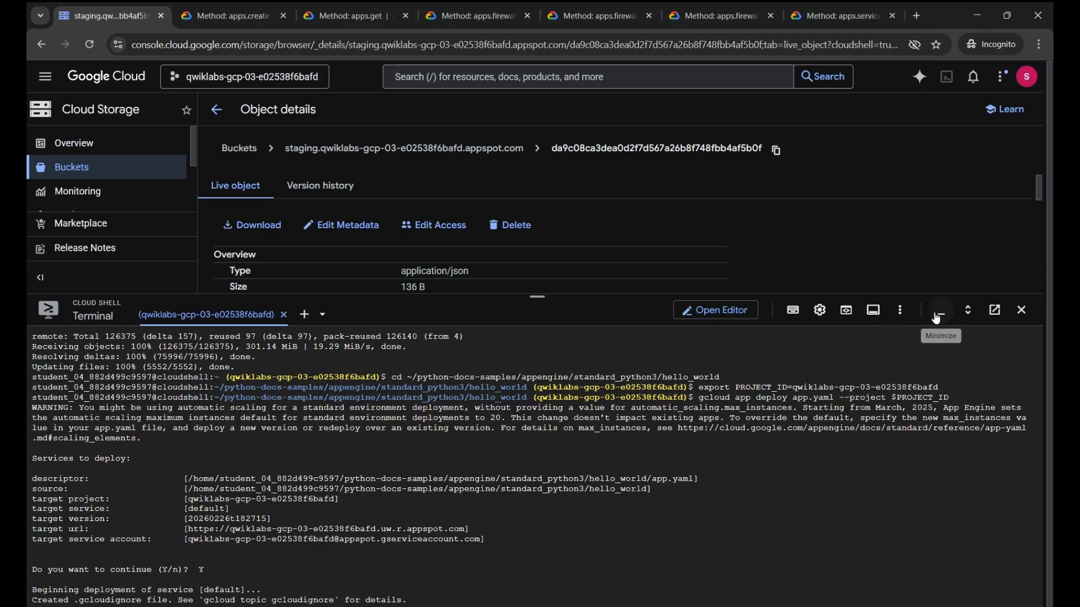
left_click(968, 310)
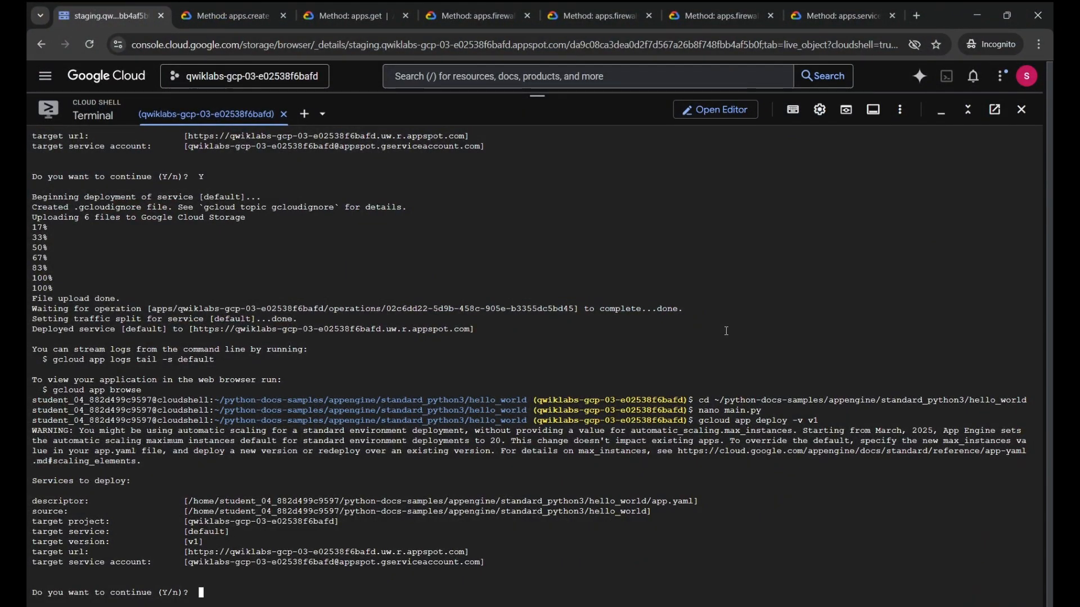
type("Y")
key("Return")
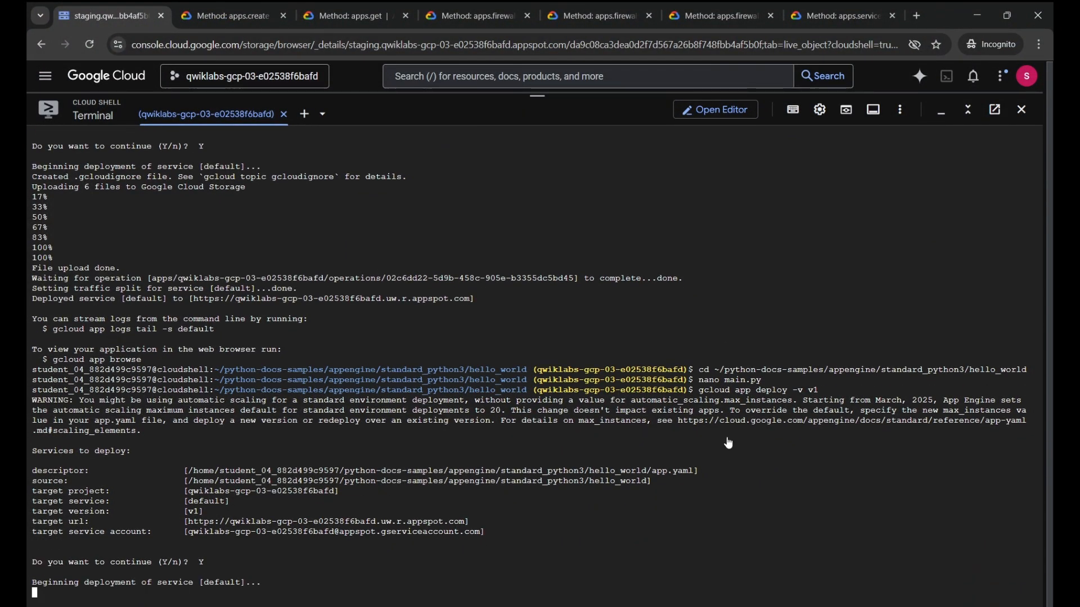
Review the rest of the lab's Task 8 instructions and examine the v1 deployment output in Cloud Shell
mouse_move(661, 605)
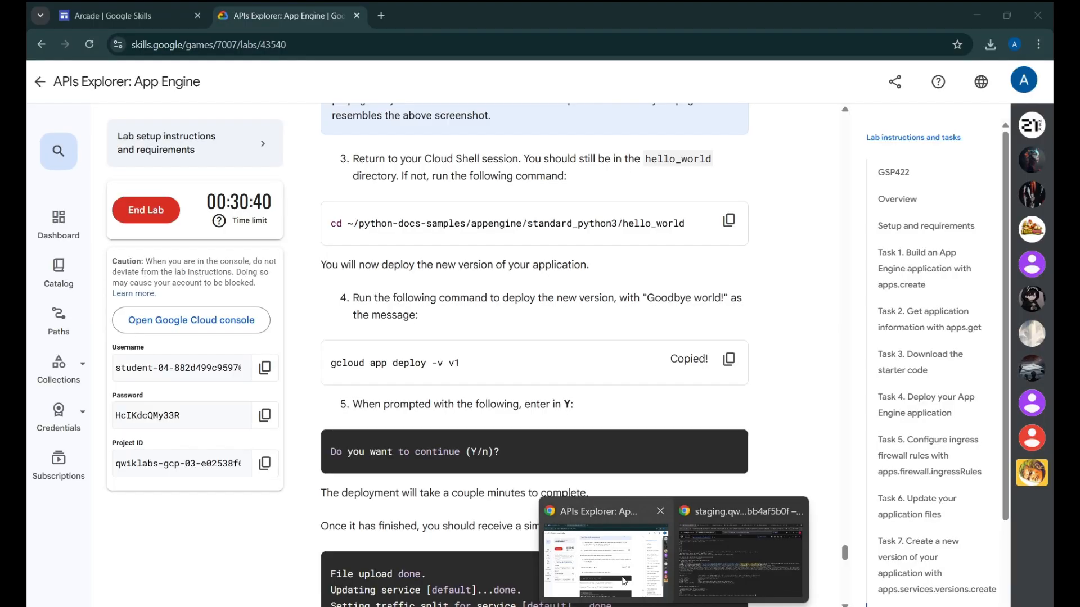
left_click(624, 580)
scroll(623, 539, "down", 1)
scroll(622, 538, "down", 8)
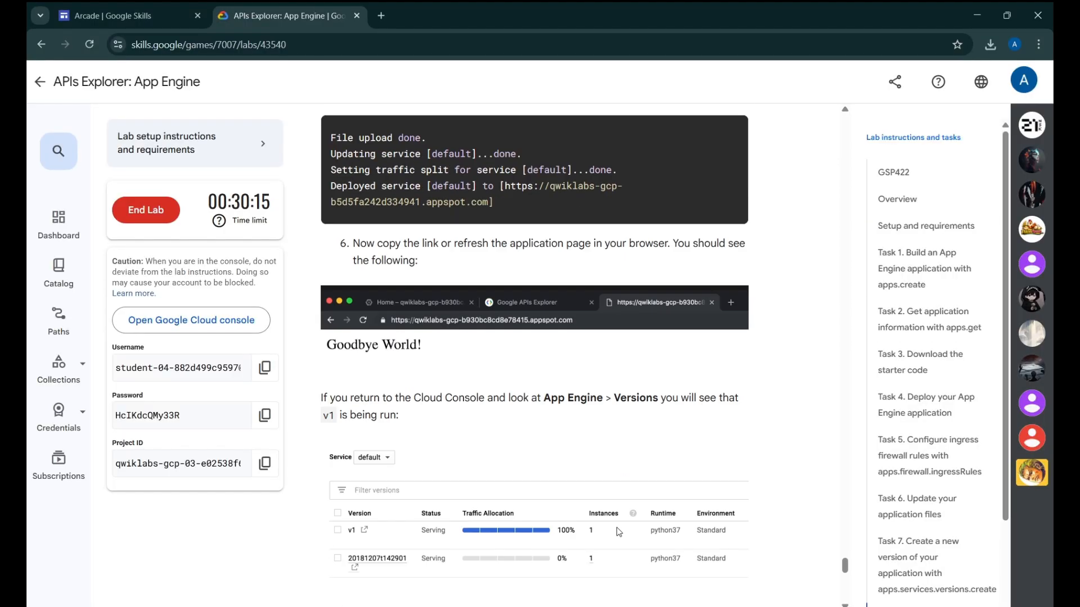
scroll(619, 524, "down", 7)
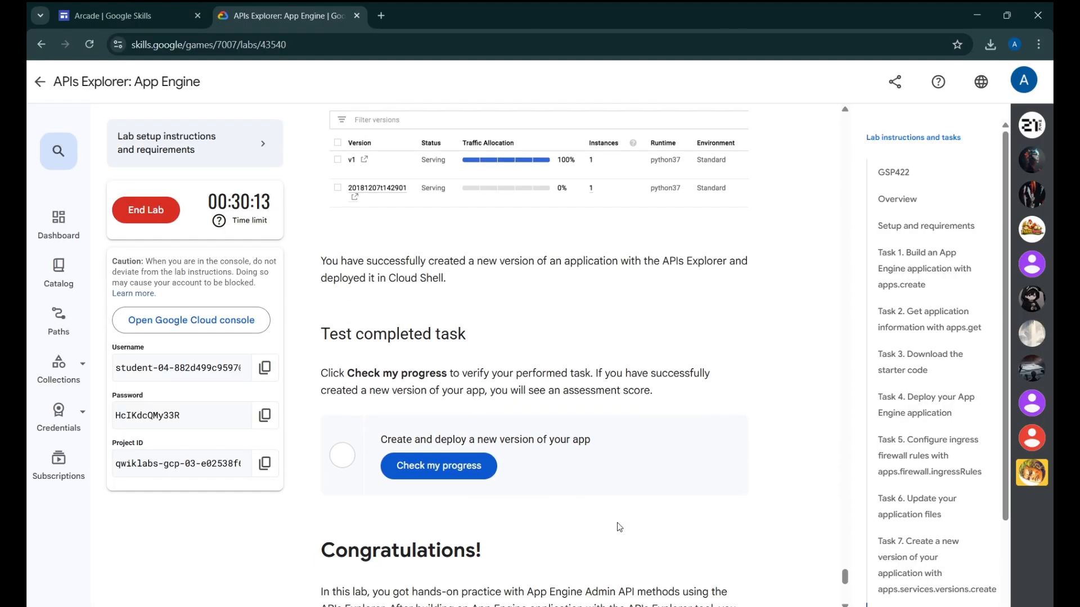
left_click(685, 583)
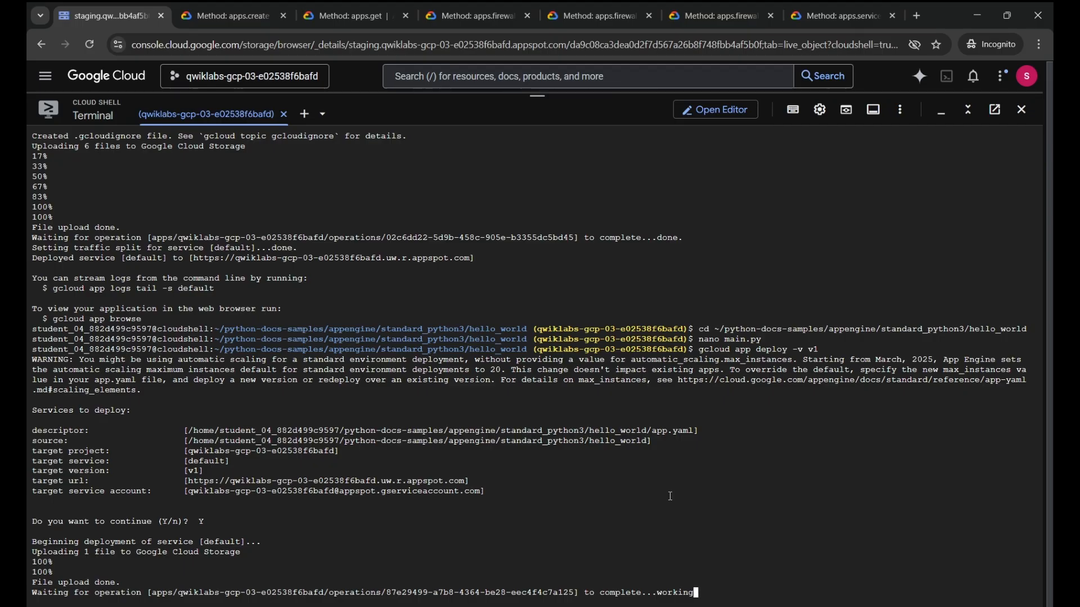
scroll(556, 493, "up", 10)
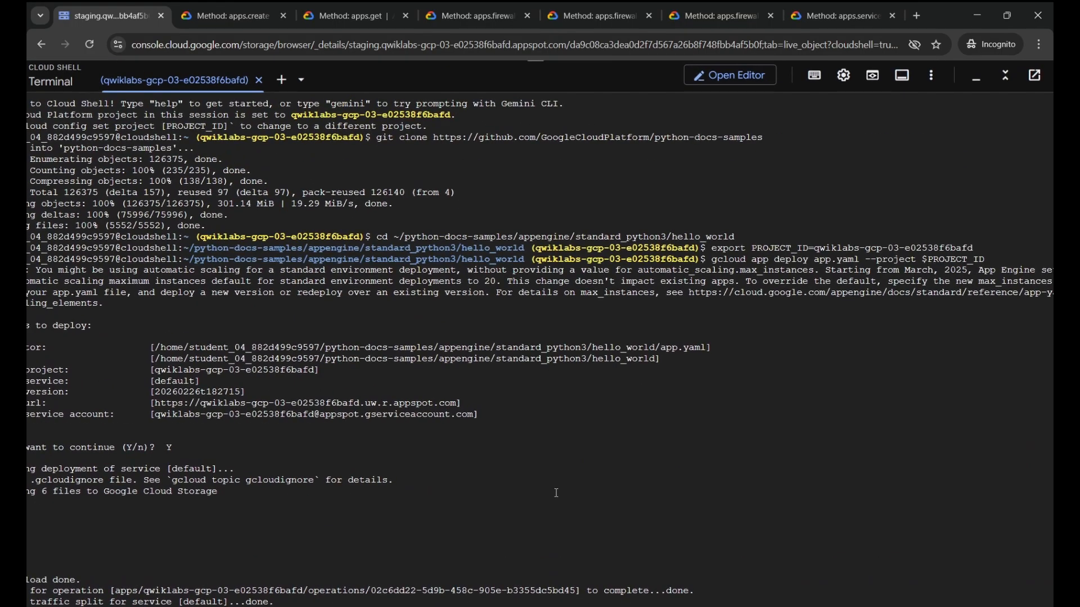
scroll(556, 493, "down", 10)
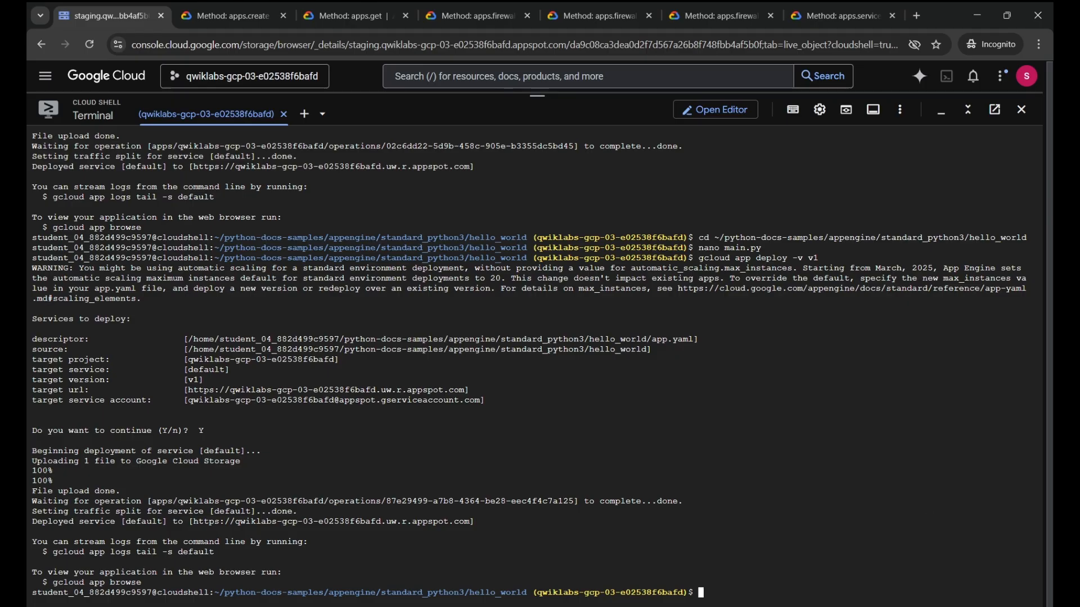
Return to the lab page and check the progress of the "Create and deploy a new version of your app" task
mouse_move(660, 604)
left_click(621, 562)
scroll(553, 387, "down", 2)
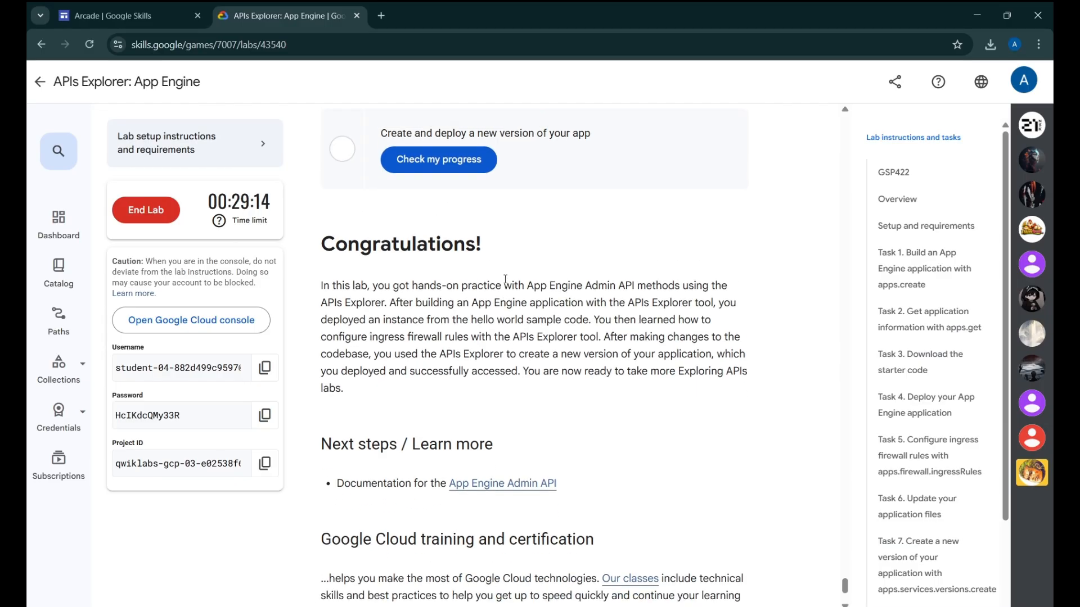
scroll(462, 289, "up", 3)
left_click(459, 340)
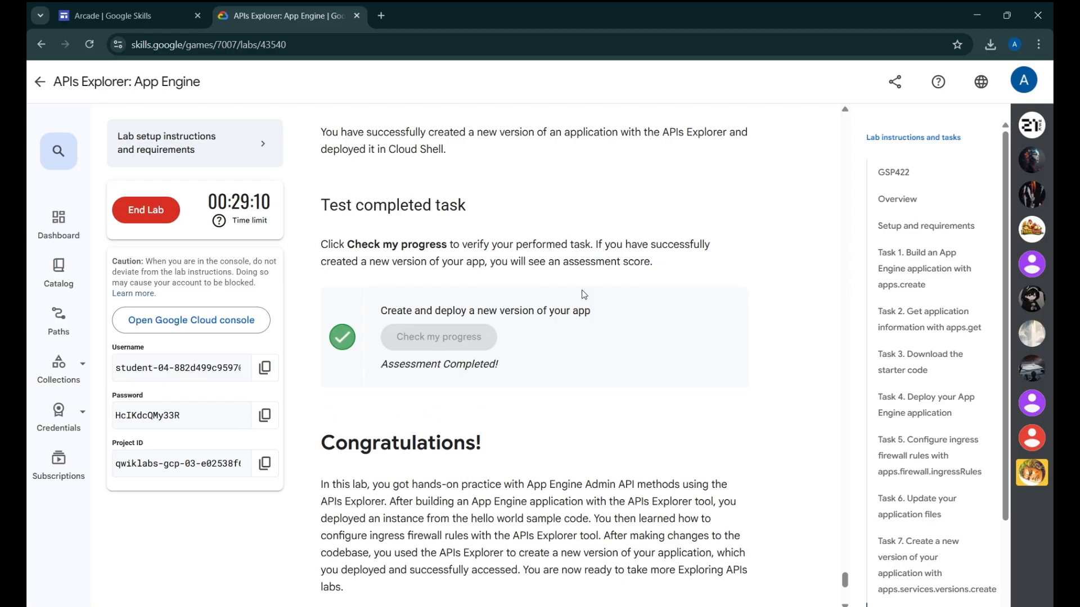
Look back over the lab's Task 8 results and request ending the lab
scroll(424, 336, "up", 5)
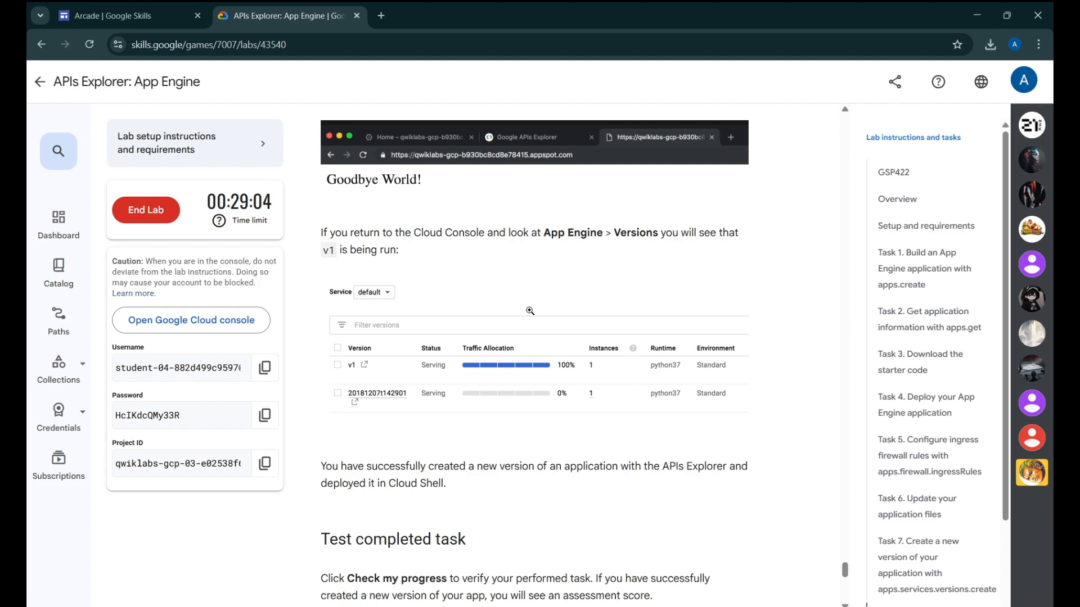
left_click(146, 210)
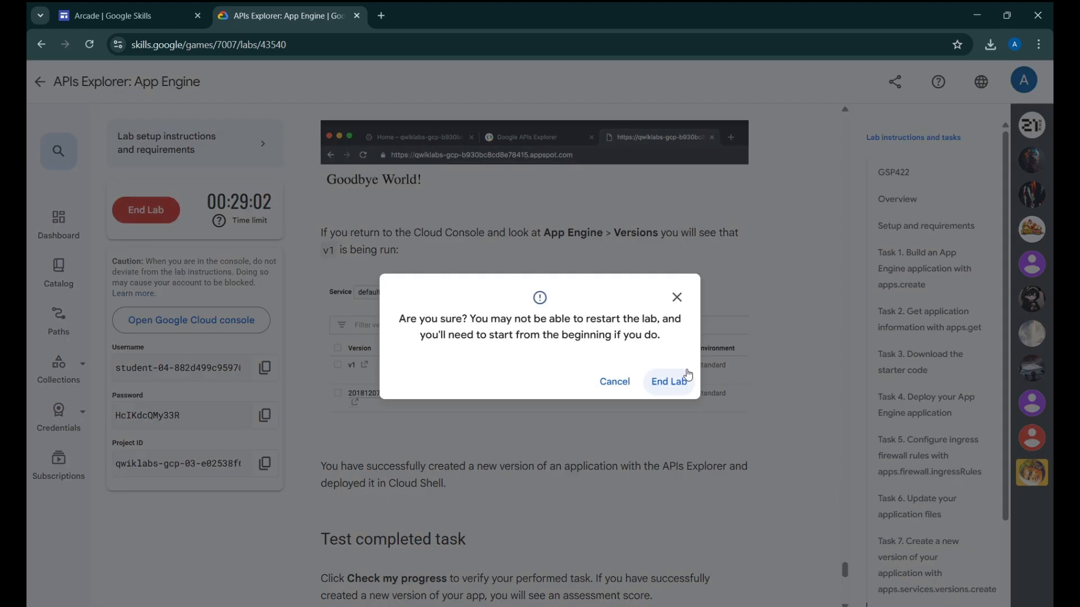